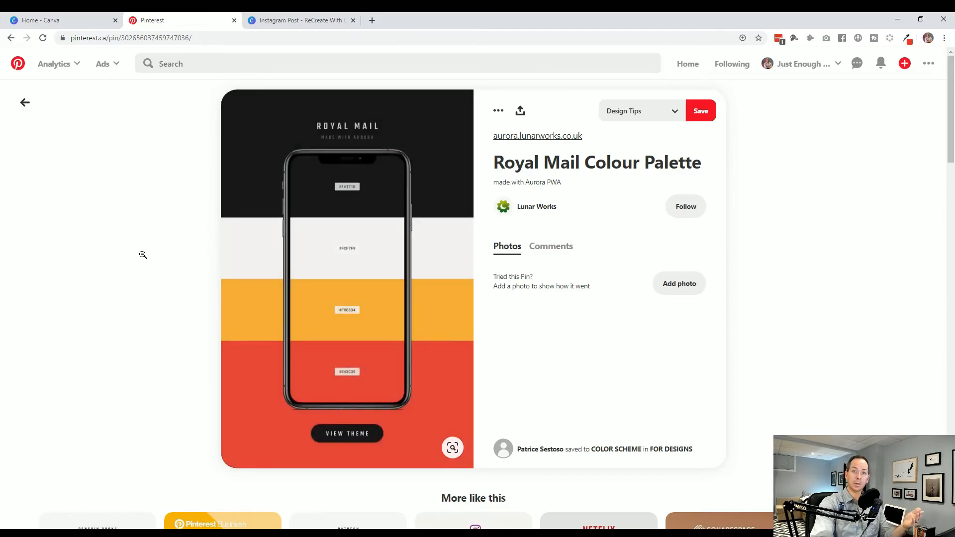
# - Switch to the Canva design and add the smartphone frame to the blank page
pyautogui.click(296, 23)
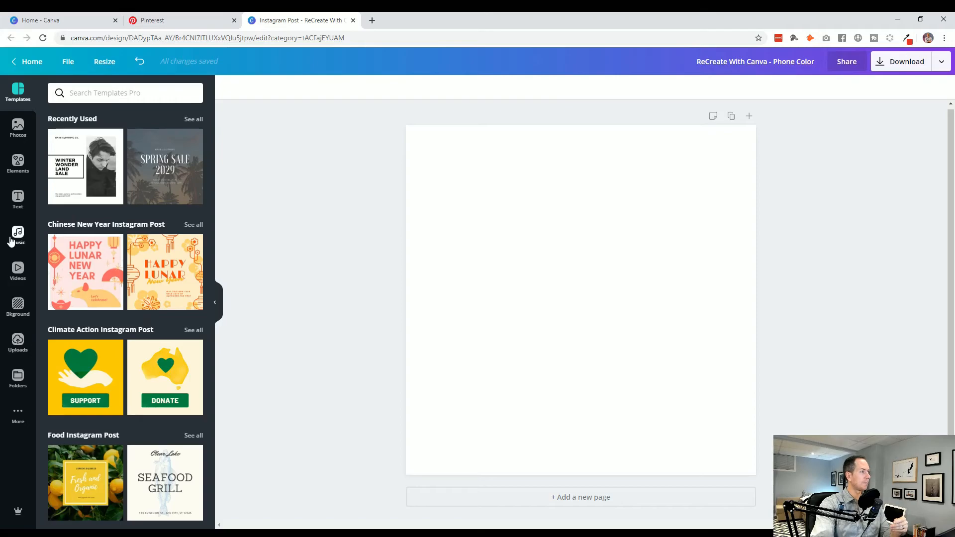
pyautogui.click(15, 162)
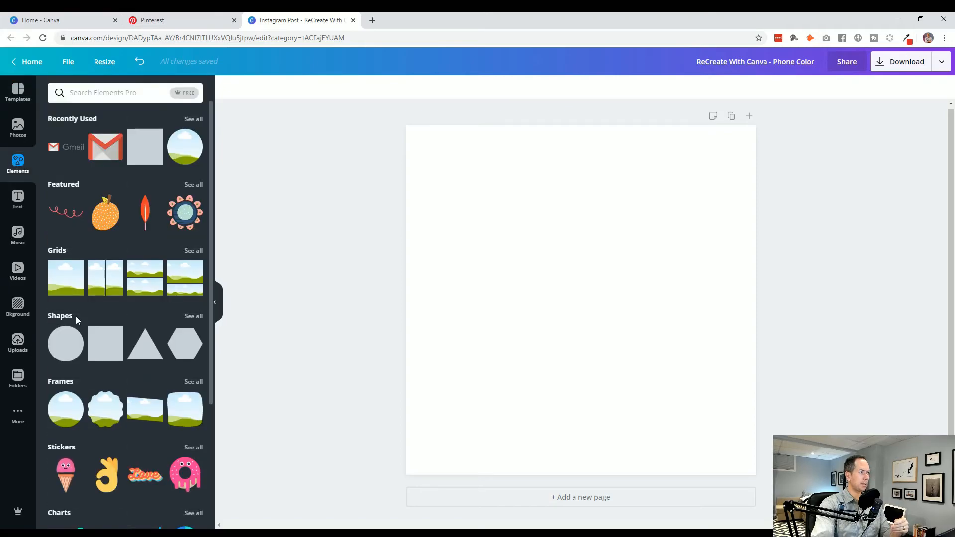
pyautogui.click(59, 386)
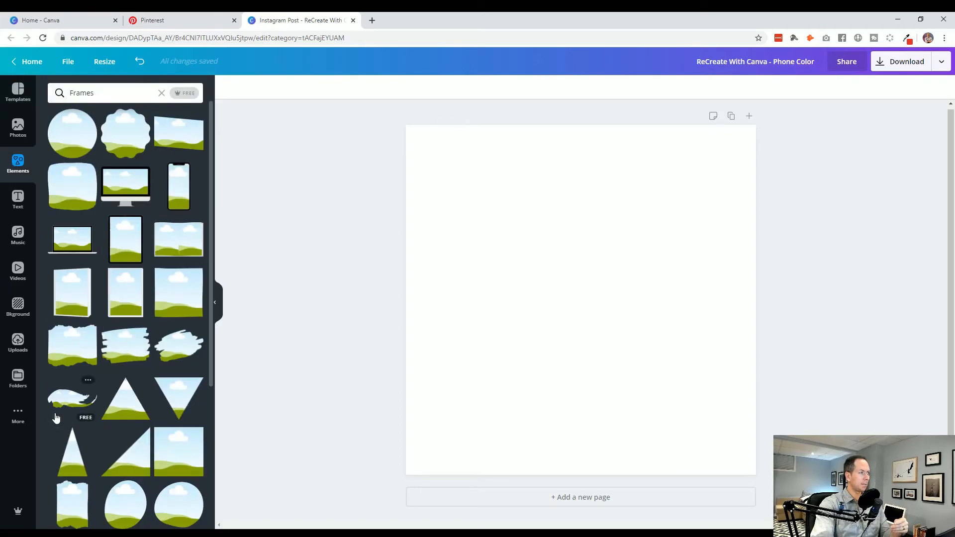
pyautogui.click(179, 192)
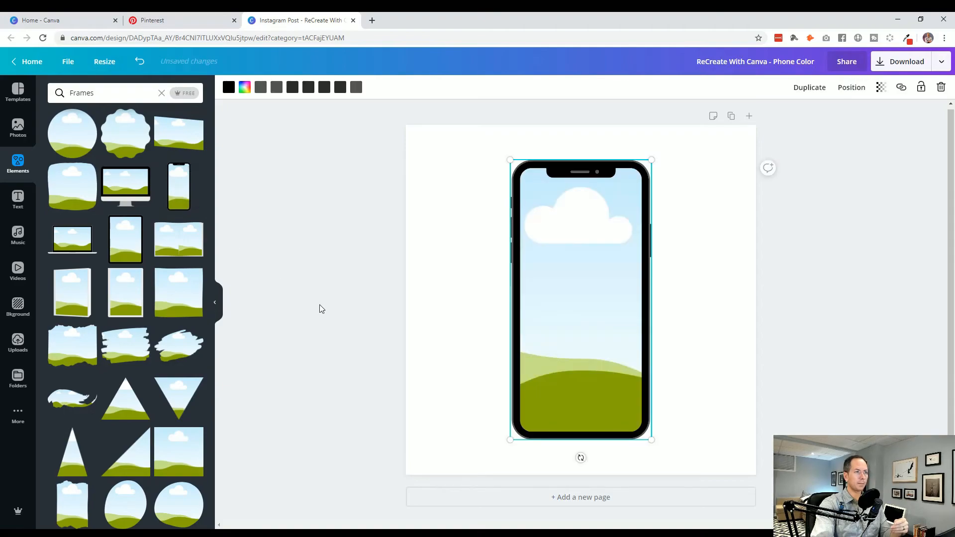
pyautogui.click(334, 312)
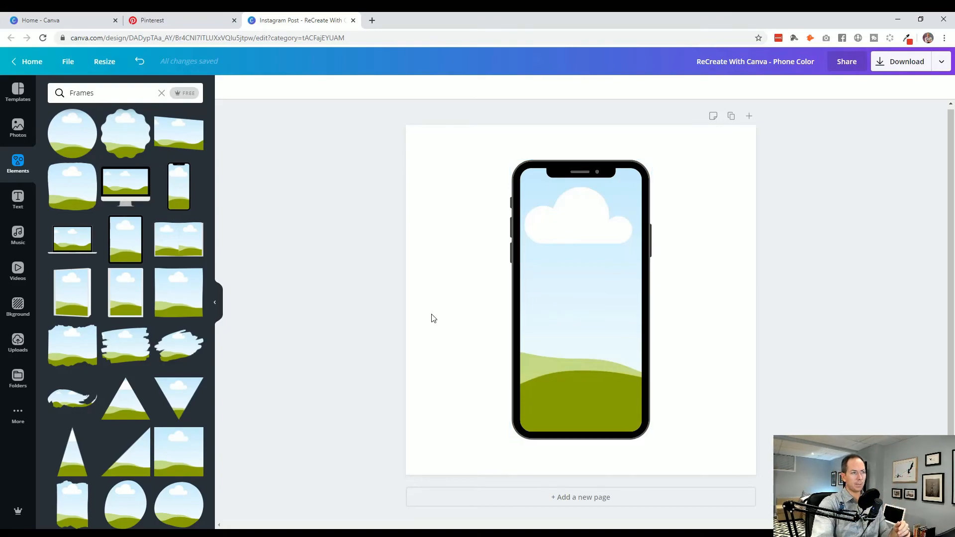
# - Add a second blank page to the design and check the Royal Mail palette pin on Pinterest for reference
pyautogui.click(427, 494)
pyautogui.click(292, 238)
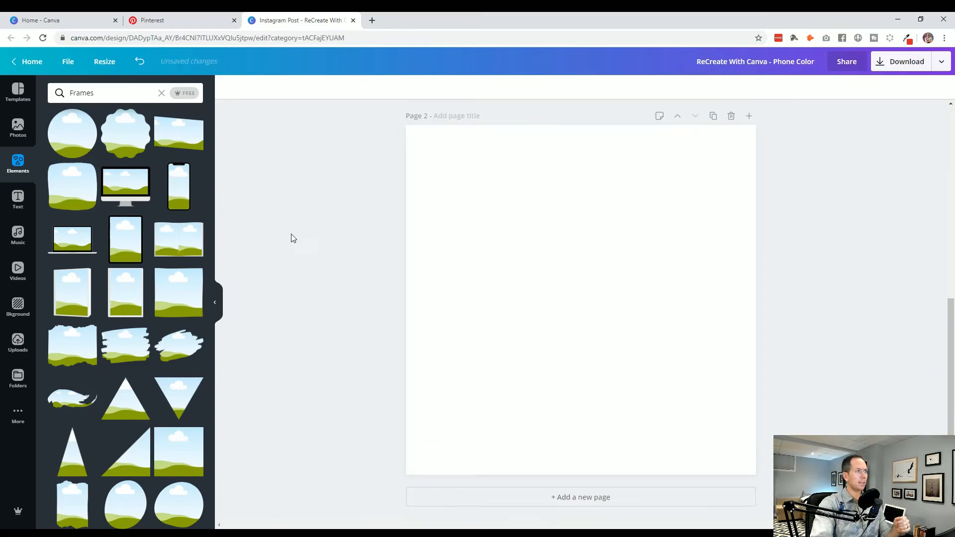
pyautogui.click(179, 25)
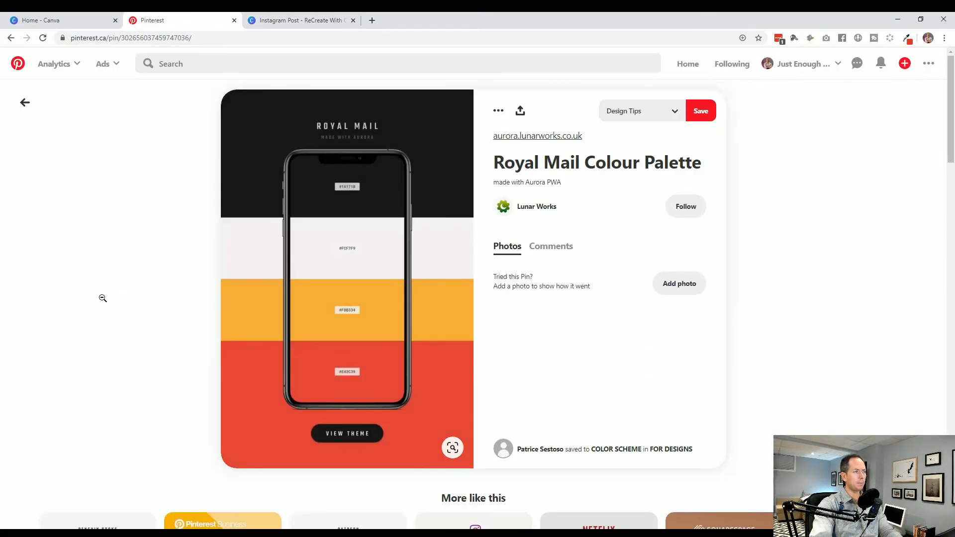
pyautogui.click(293, 24)
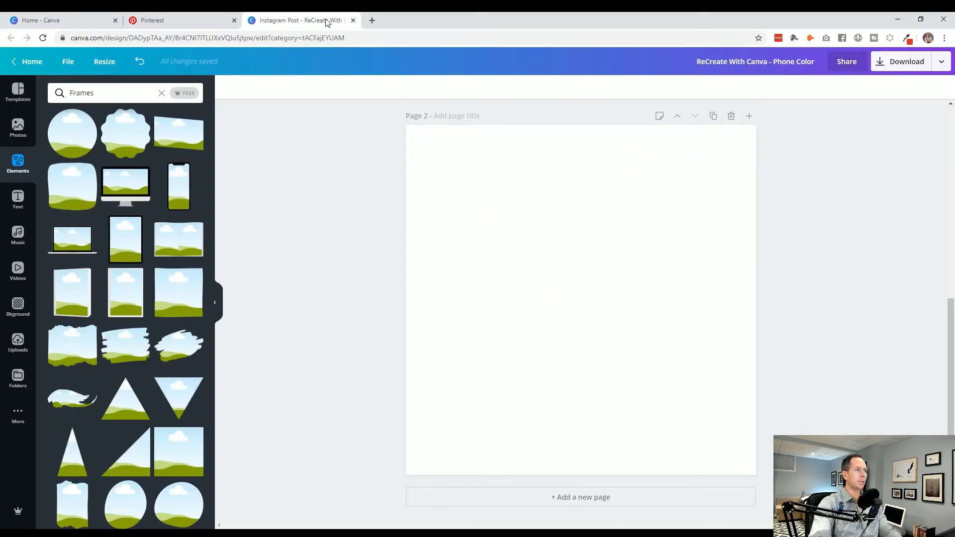
# - Open coolors.co in a new browser tab and start its palette generator, dismissing the tutorial offer
pyautogui.hotkey('ctrl', 't')
pyautogui.write('co')
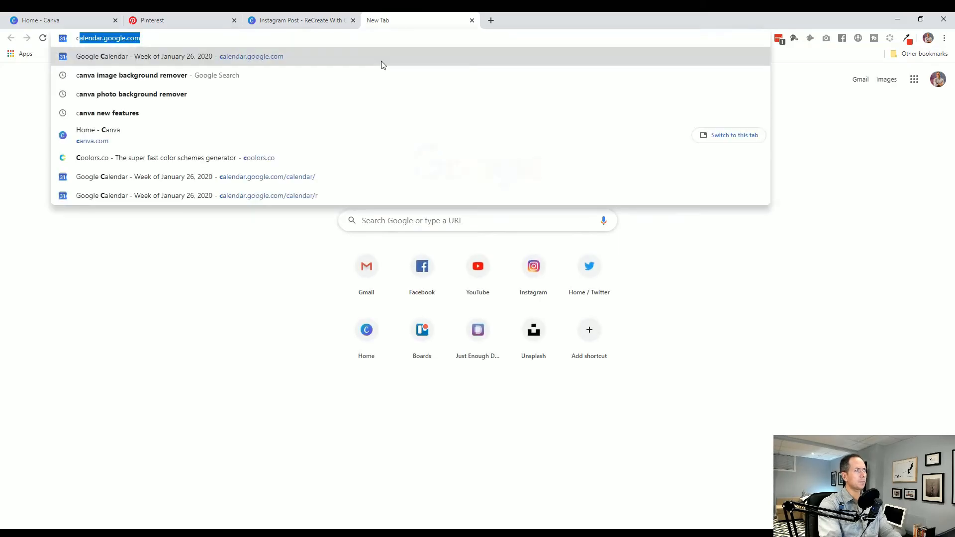
pyautogui.write('o')
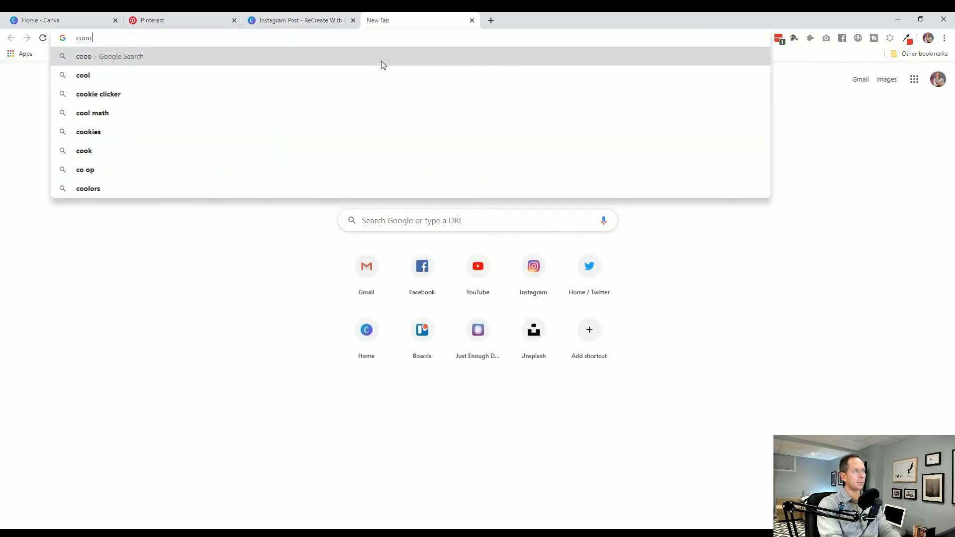
pyautogui.press('BackSpace')
pyautogui.write('lors.')
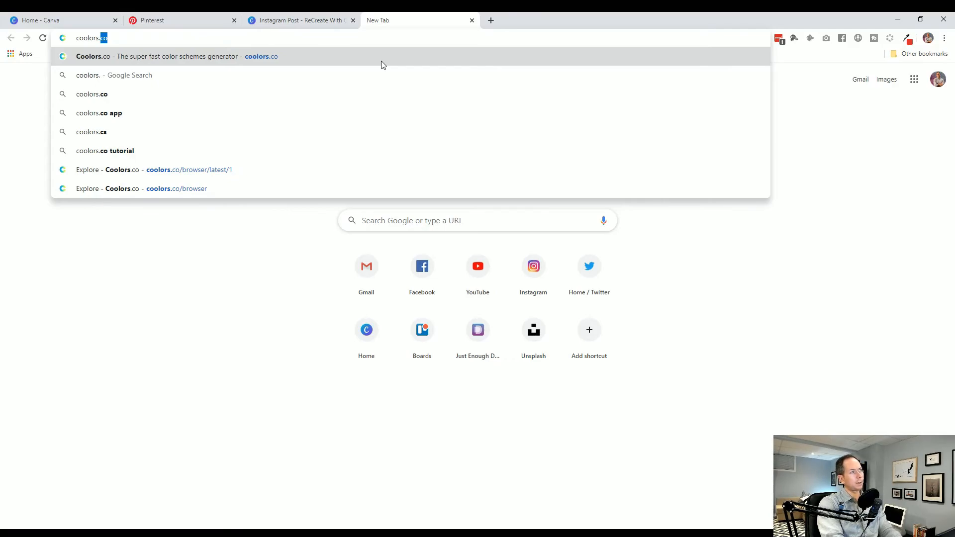
pyautogui.press('Return')
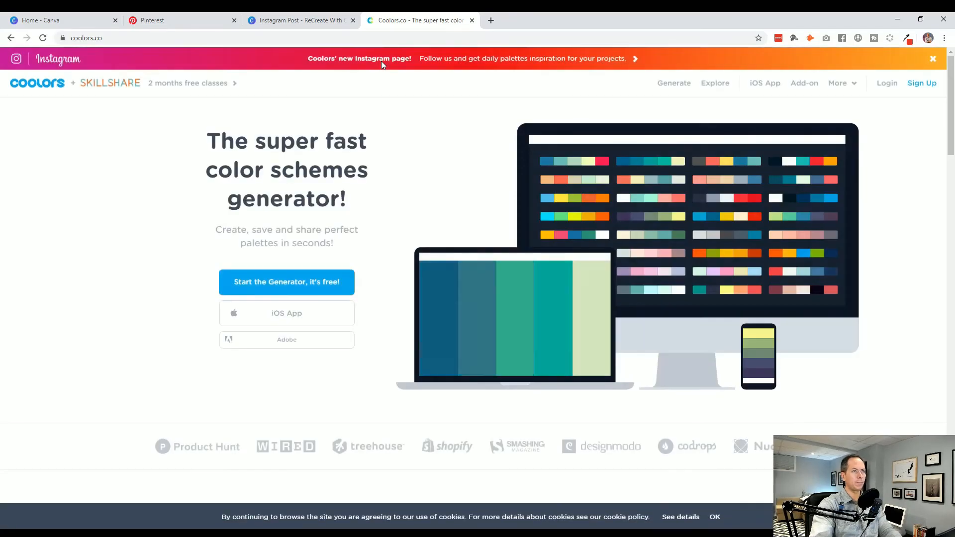
pyautogui.click(676, 88)
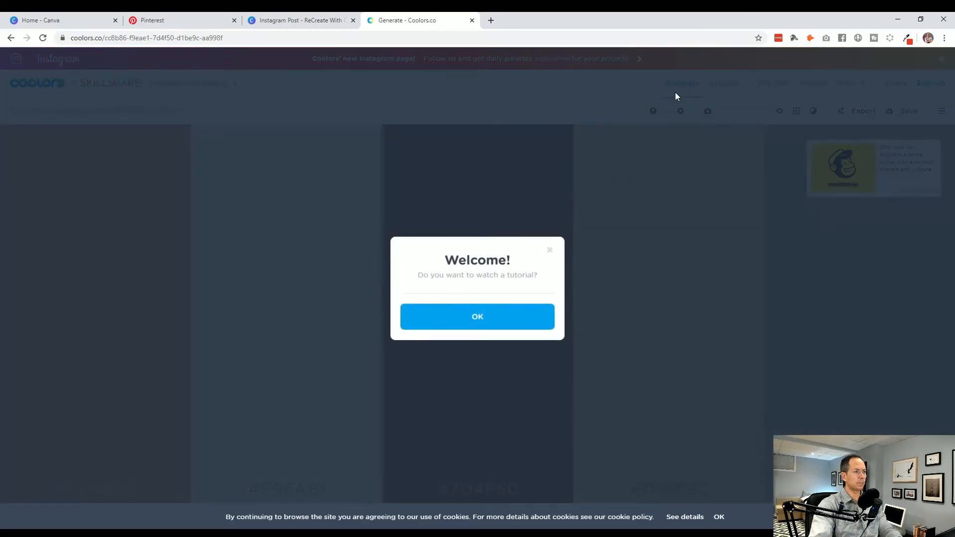
pyautogui.click(548, 250)
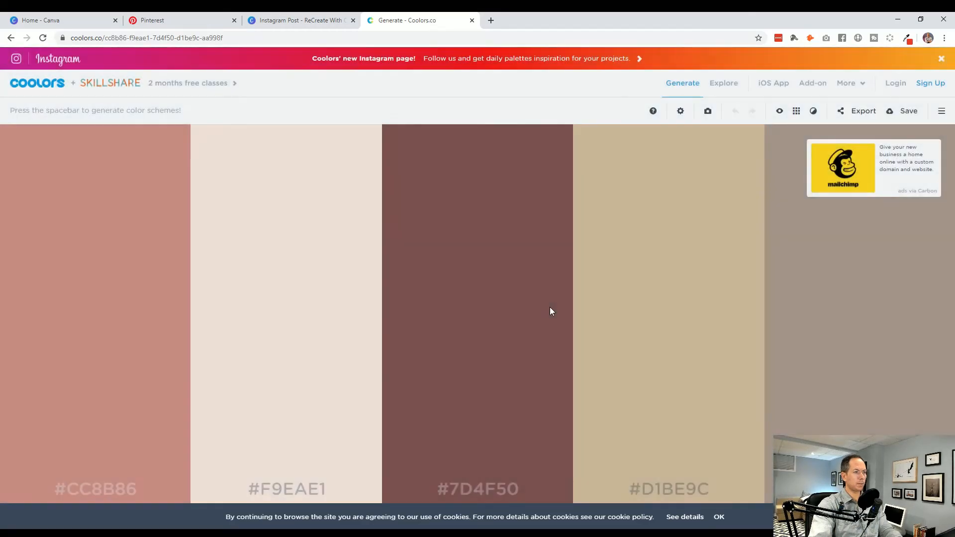
# - Generate random color schemes until a dark-to-light blue palette comes up, and copy the hex code 161925
pyautogui.press('space')
pyautogui.press('space')
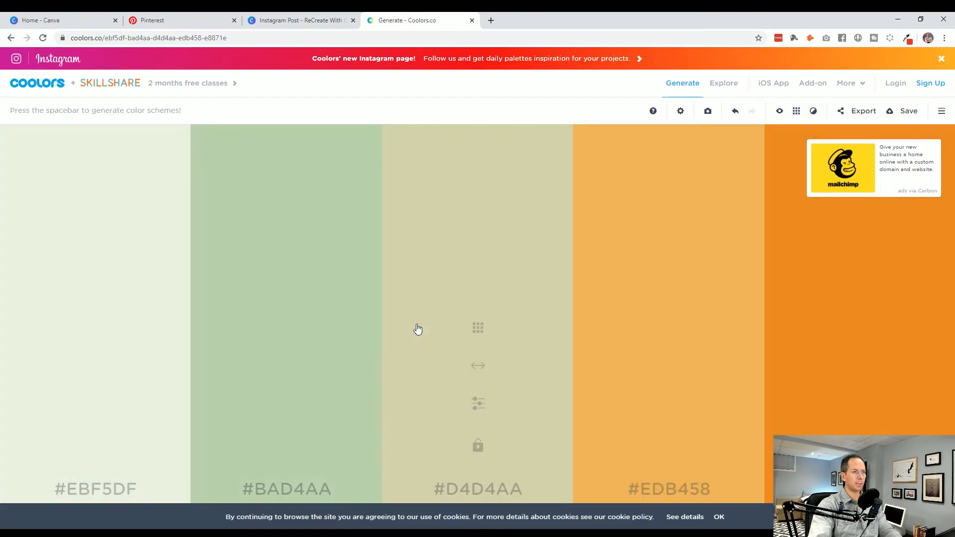
pyautogui.press('space')
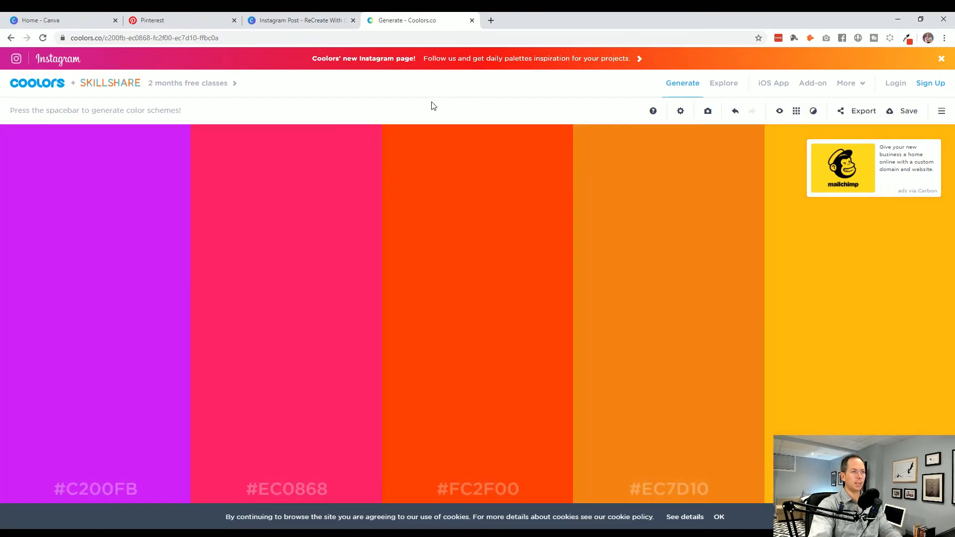
pyautogui.press('space')
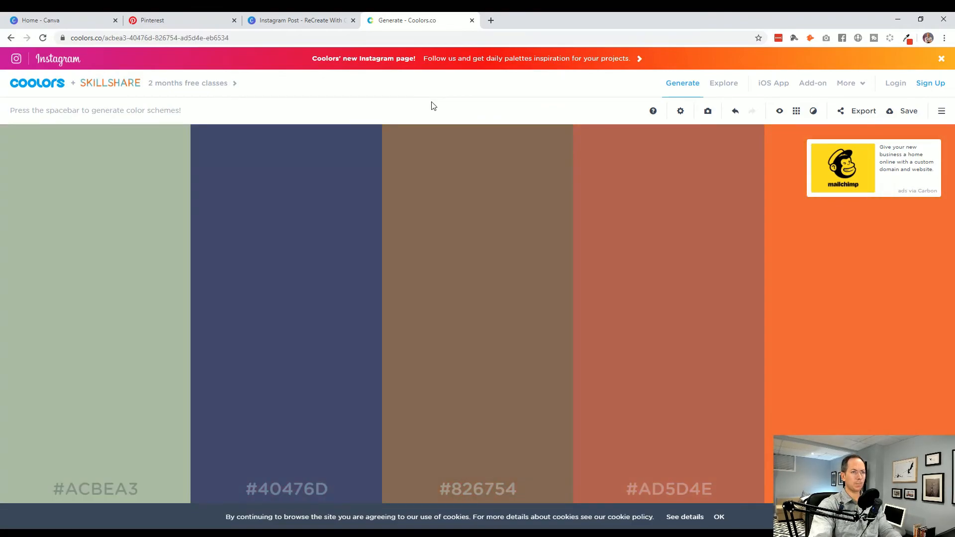
pyautogui.press('space')
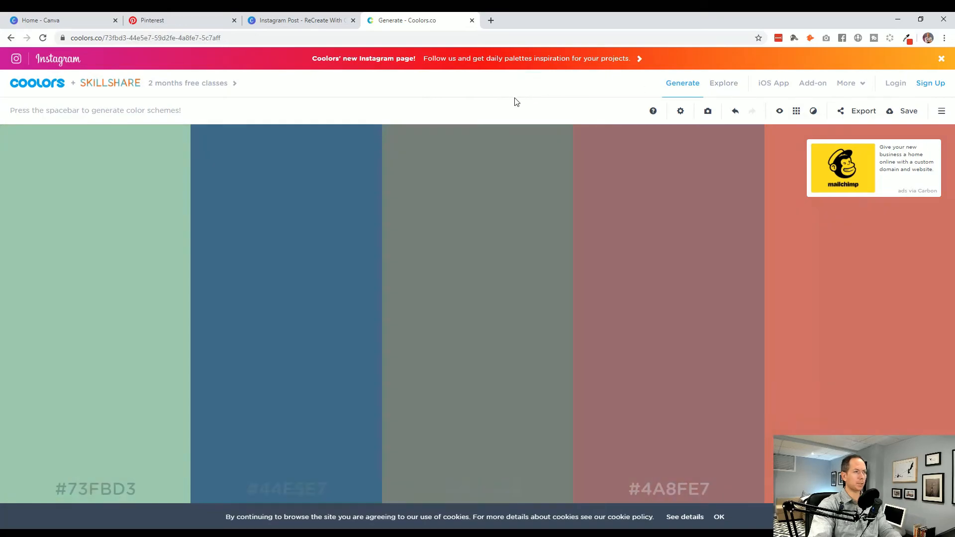
pyautogui.press('space')
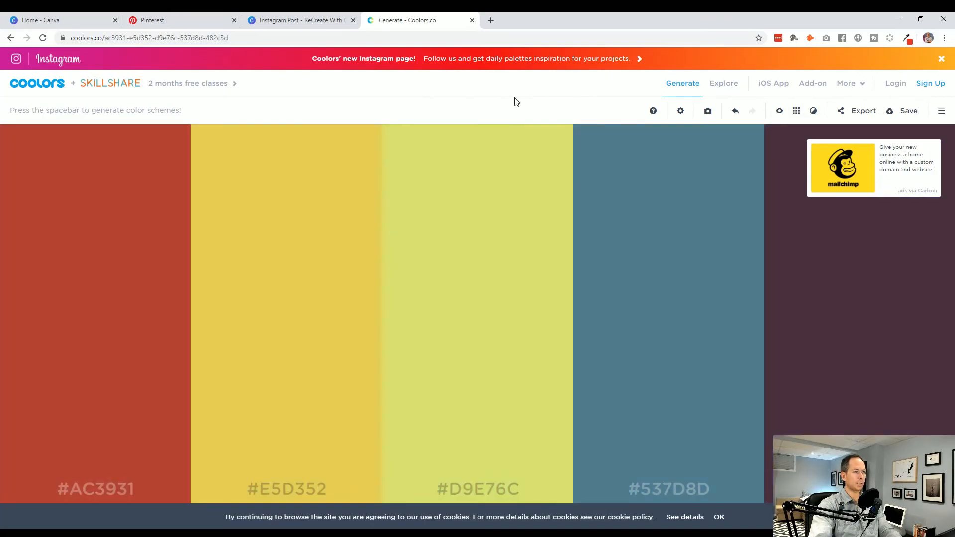
pyautogui.press('space')
pyautogui.press('space')
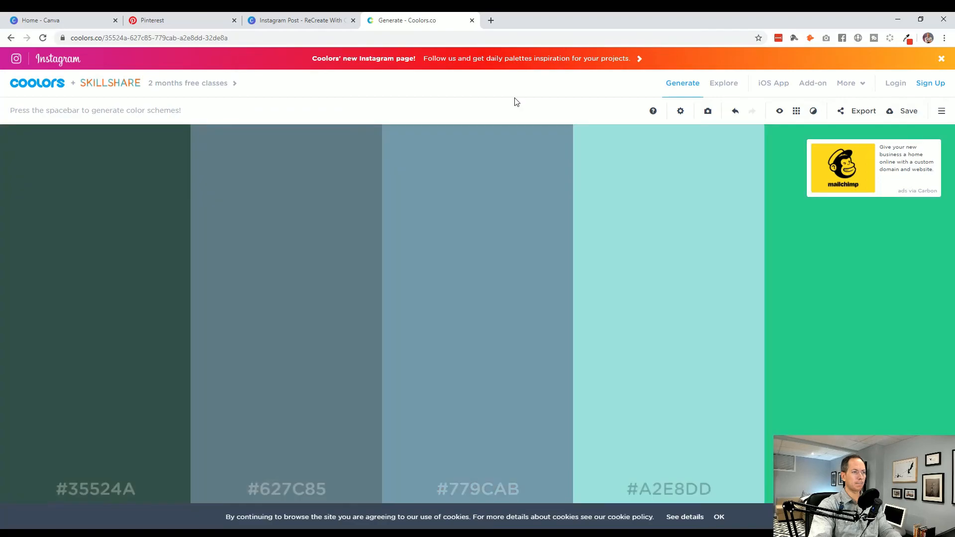
pyautogui.press('space')
pyautogui.press('space')
pyautogui.press('space')
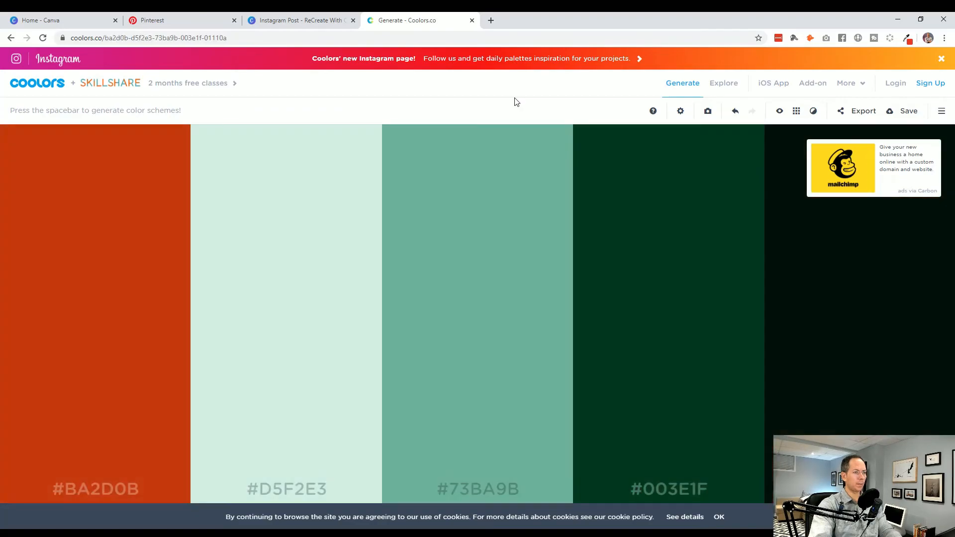
pyautogui.press('space')
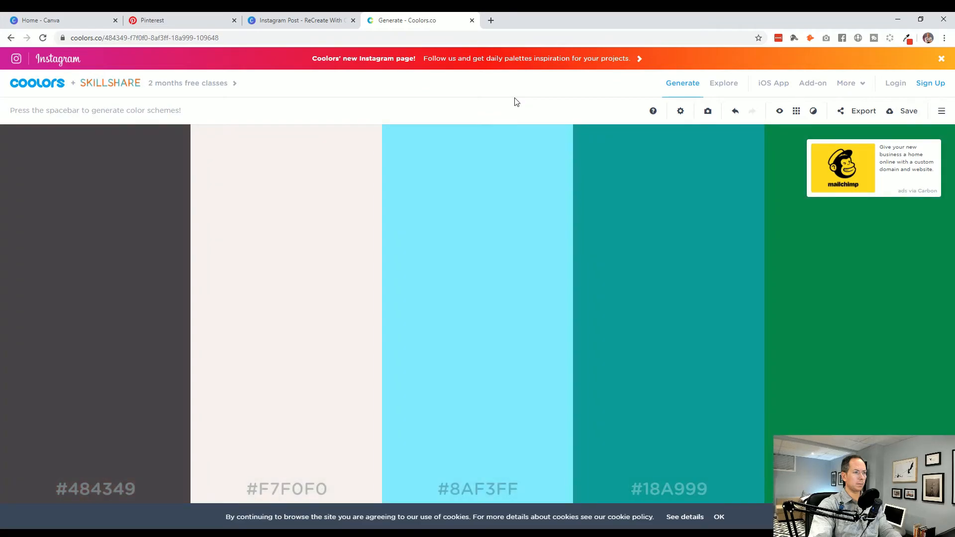
pyautogui.press('space')
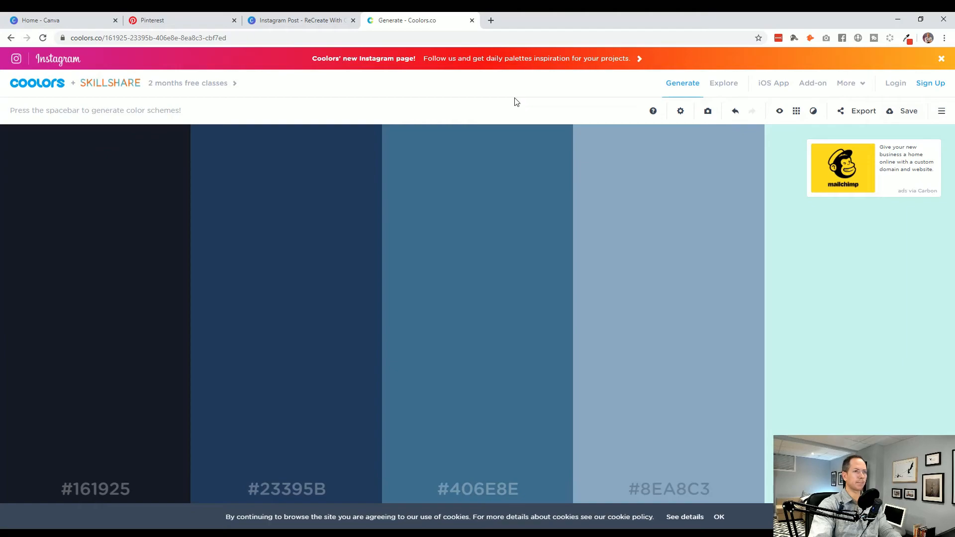
pyautogui.click(116, 494)
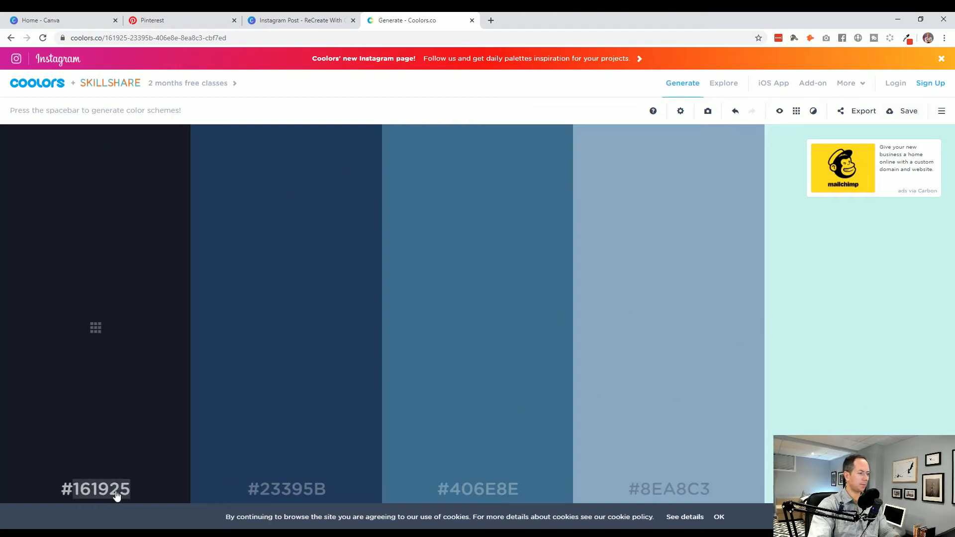
# - Back in Canva, add a square to page 2 and reshape it into a full-width band 1,080 wide and about 198 high along the page's top edge
pyautogui.click(294, 22)
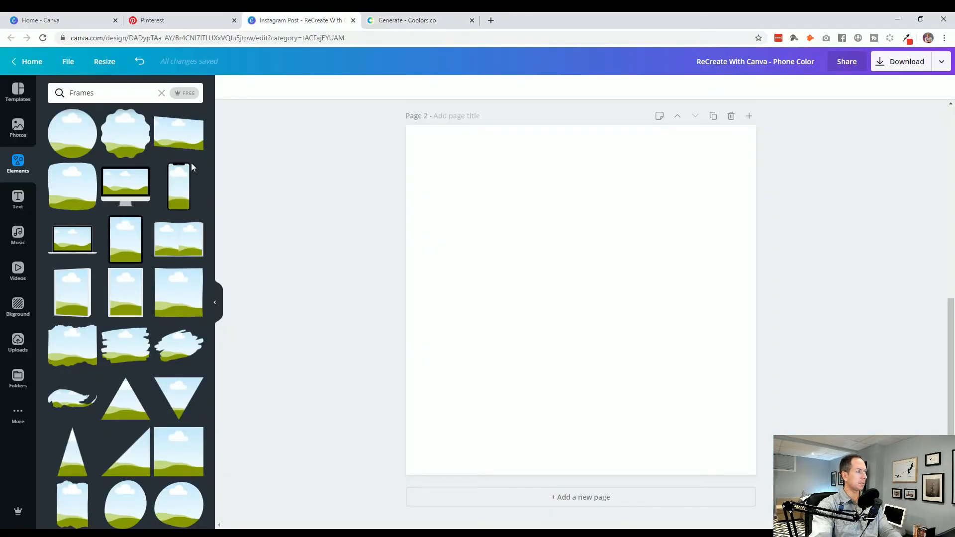
pyautogui.click(18, 163)
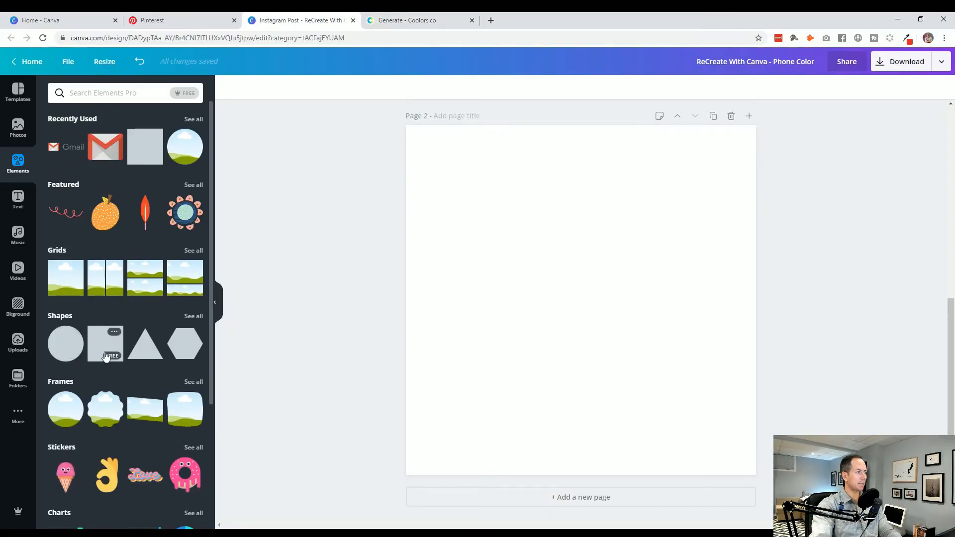
pyautogui.click(145, 147)
pyautogui.moveTo(441, 160); pyautogui.dragTo(615, 333)
pyautogui.moveTo(622, 350); pyautogui.dragTo(423, 162)
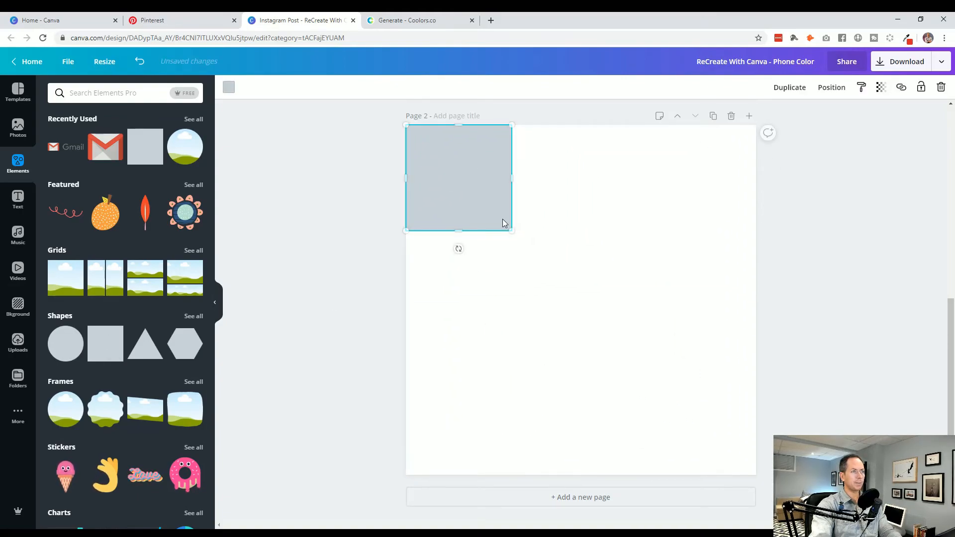
pyautogui.moveTo(510, 177); pyautogui.dragTo(755, 178)
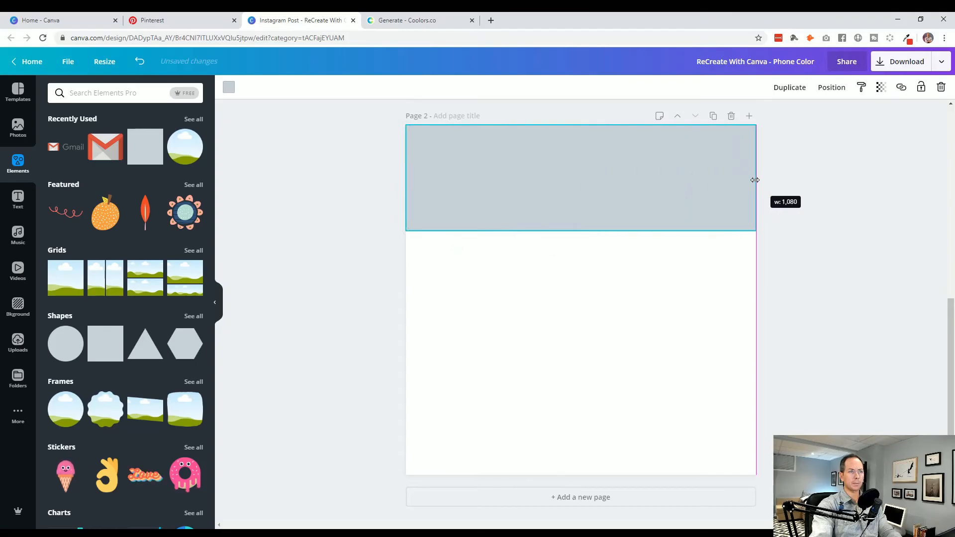
pyautogui.moveTo(581, 231); pyautogui.dragTo(585, 189)
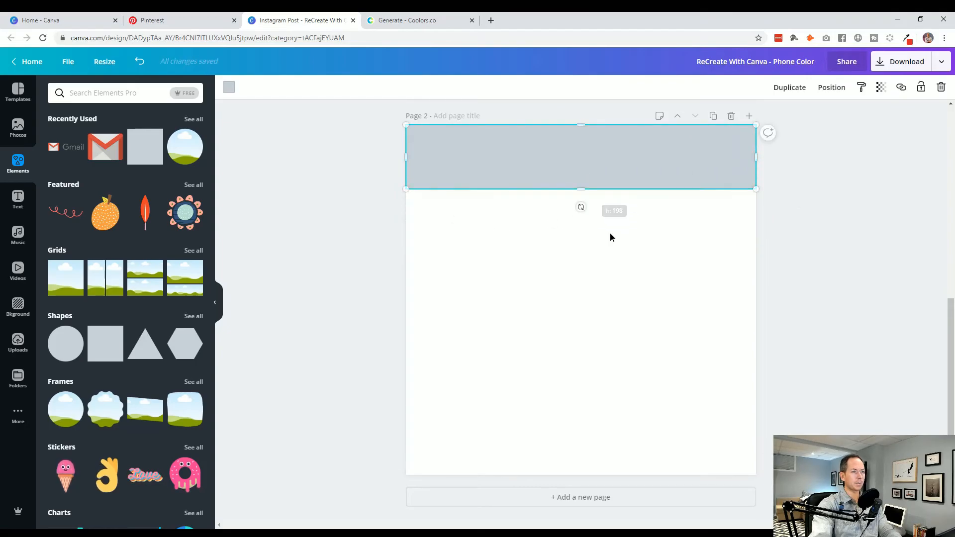
# - Set the band's fill color to the copied hex code 161925
pyautogui.click(229, 87)
pyautogui.click(96, 92)
pyautogui.write('141820')
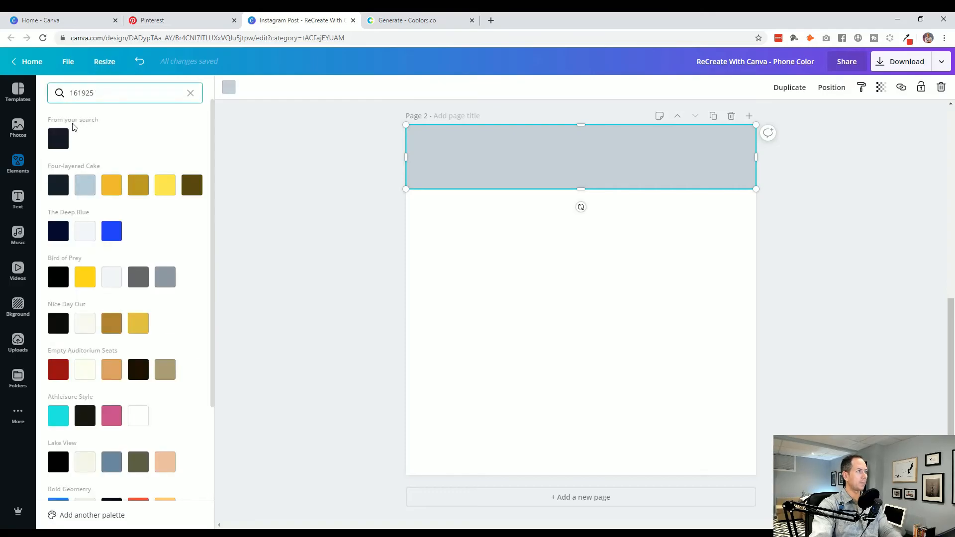
pyautogui.click(60, 139)
# - Make two copies of the dark band and stack them beneath it on page 2 with small gaps between them
pyautogui.click(446, 176)
pyautogui.hotkey('ctrl', 'd')
pyautogui.moveTo(461, 159); pyautogui.dragTo(469, 222)
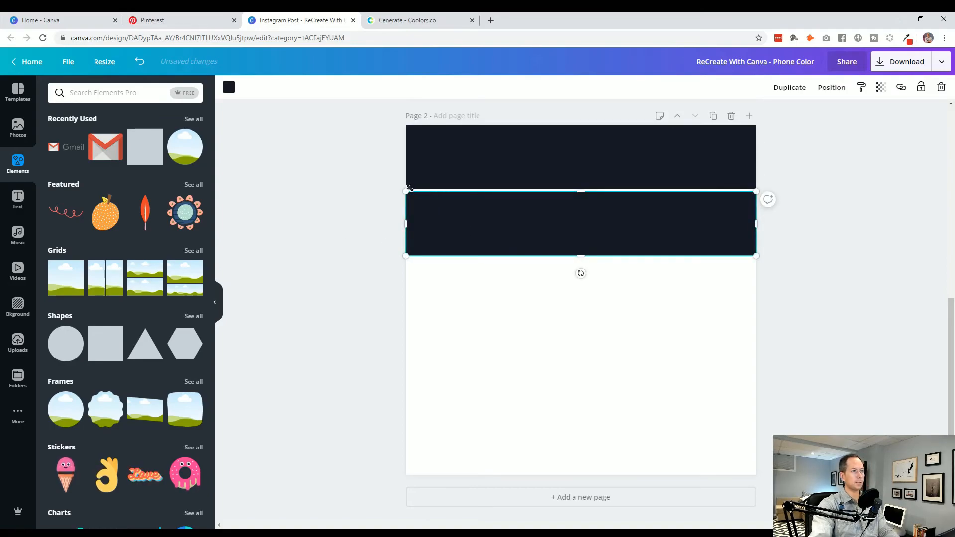
pyautogui.keyDown('alt'); pyautogui.moveTo(436, 215); pyautogui.dragTo(443, 282); pyautogui.keyUp('alt')
pyautogui.hotkey('ctrl', 'z')
pyautogui.click(317, 241)
pyautogui.click(459, 172)
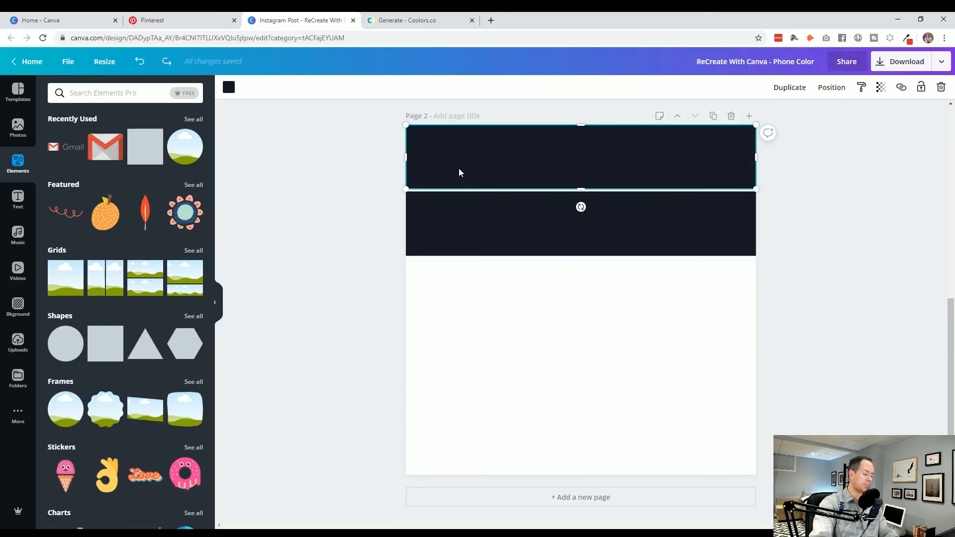
pyautogui.moveTo(458, 171); pyautogui.dragTo(487, 299)
# - Copy the second palette color's hex code 23395B from Coolors and return to the Canva design
pyautogui.click(393, 23)
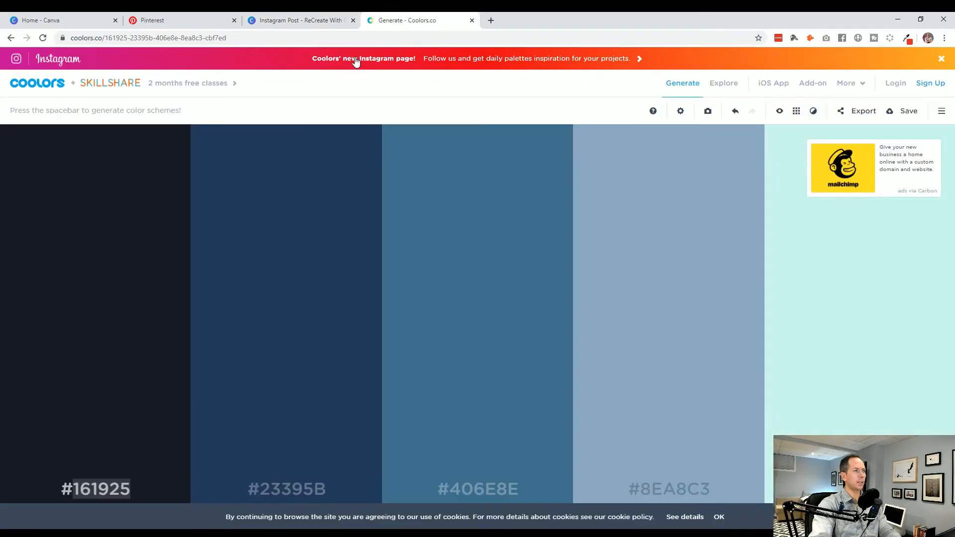
pyautogui.click(282, 493)
pyautogui.hotkey('ctrl', 'c')
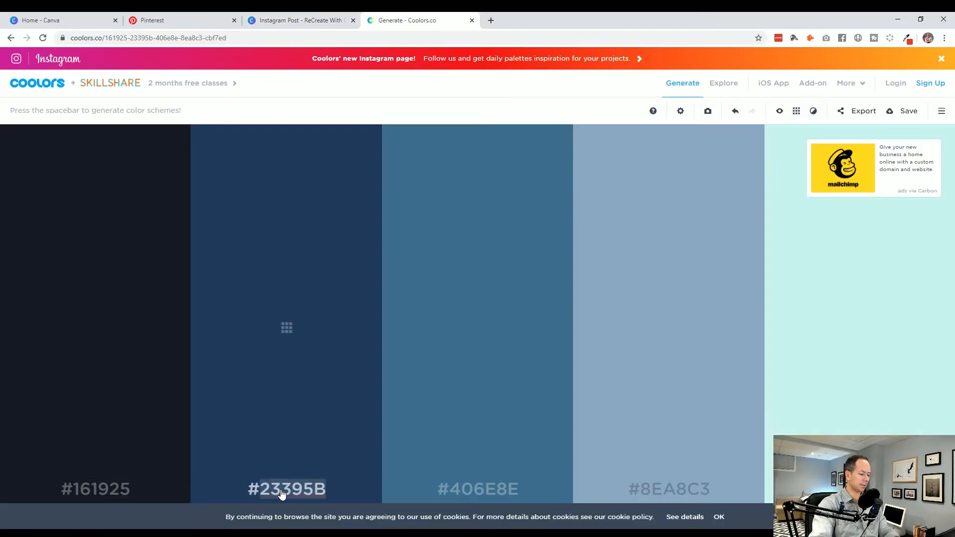
pyautogui.click(291, 22)
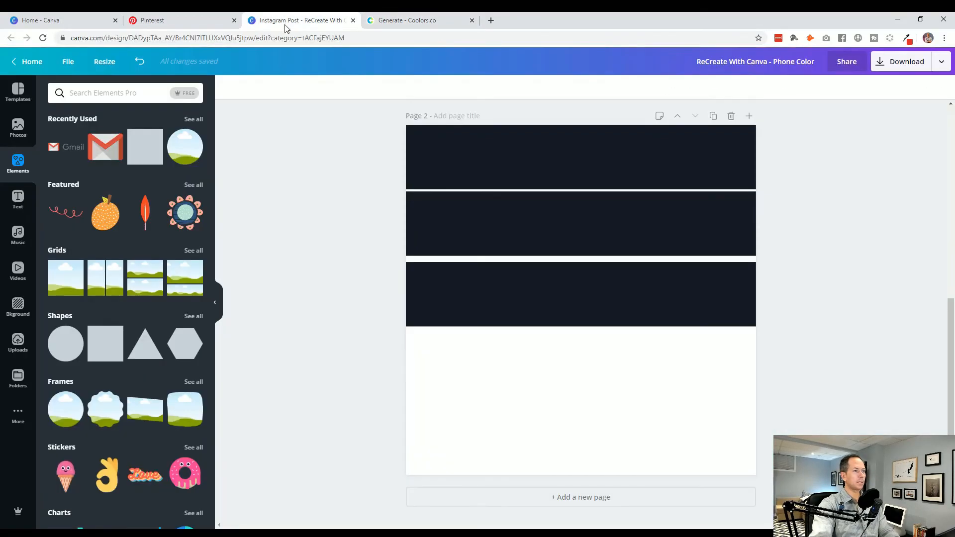
# - Set the second band's fill color to the copied hex code 23395B
pyautogui.click(482, 229)
pyautogui.click(229, 88)
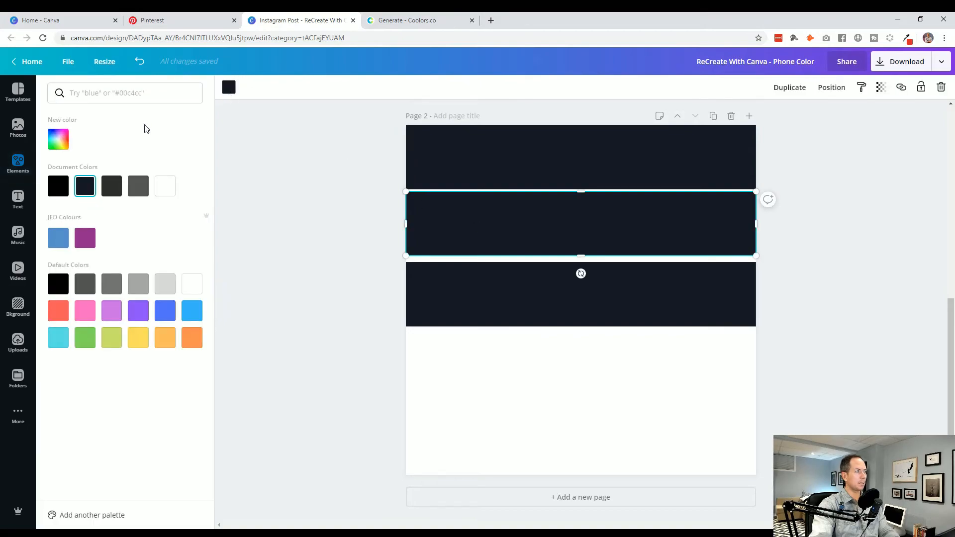
pyautogui.click(100, 93)
pyautogui.hotkey('ctrl', 'v')
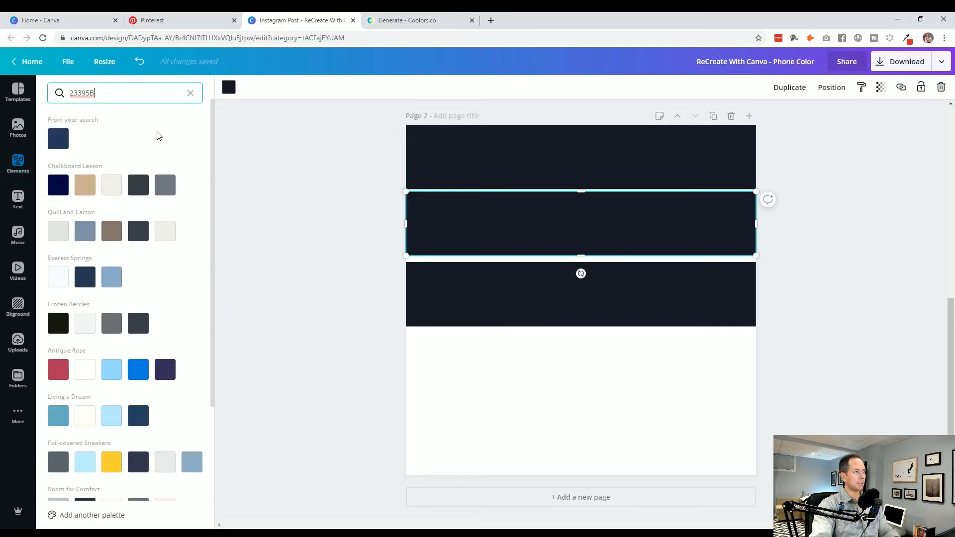
pyautogui.click(58, 139)
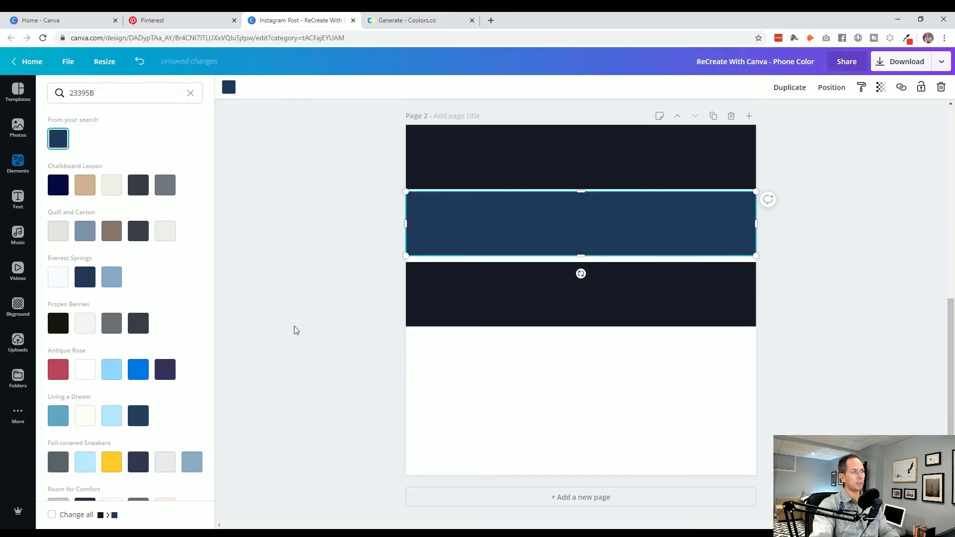
pyautogui.press('Escape')
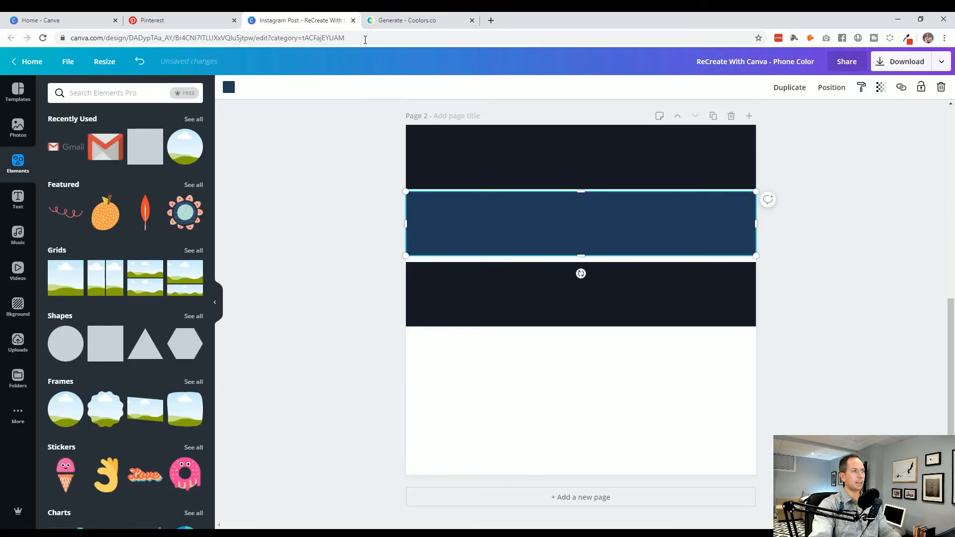
# - Copy the third palette color's hex code 406E8E from Coolors and return to the Canva design
pyautogui.click(393, 20)
pyautogui.doubleClick(479, 489)
pyautogui.hotkey('ctrl', 'c')
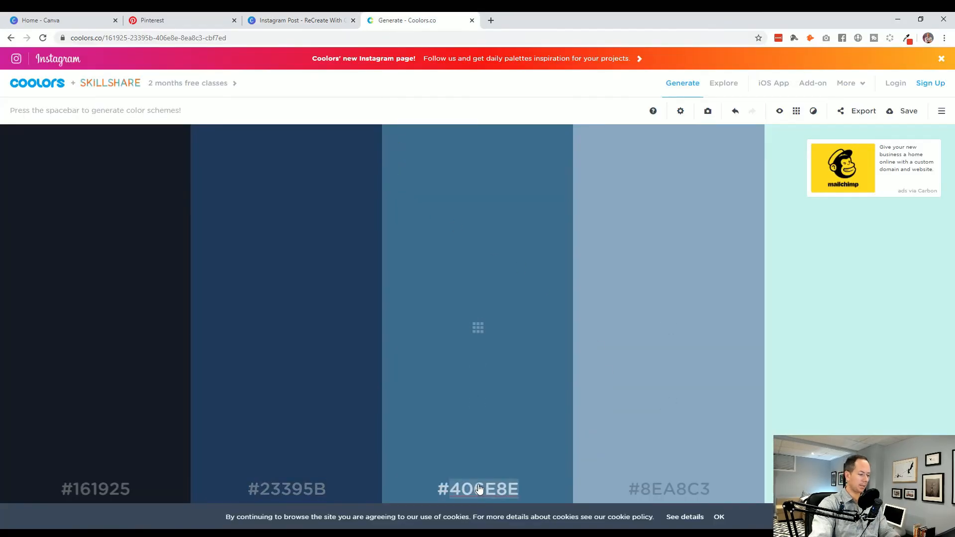
pyautogui.click(300, 20)
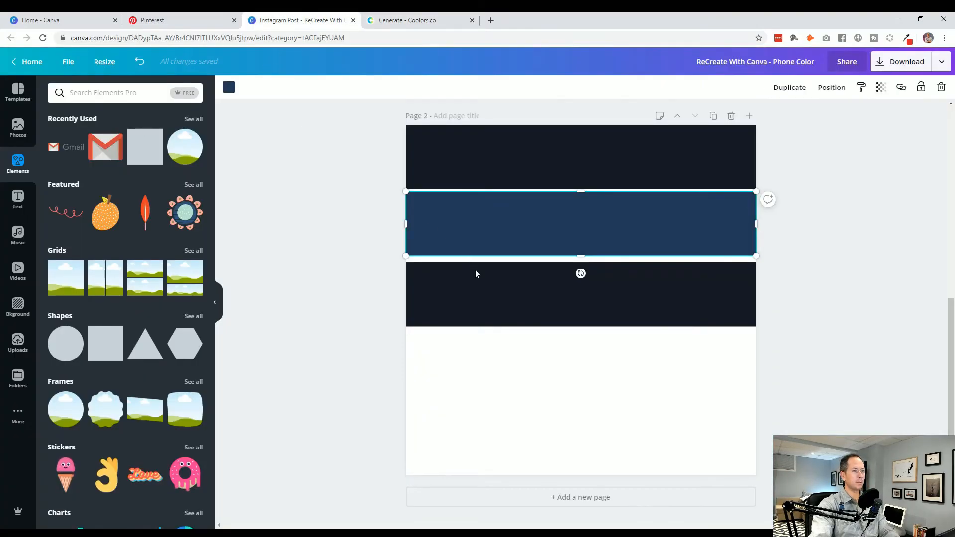
# - Fill the third band with the copied color 406E8E and place a duplicate of it just beneath with a small gap
pyautogui.click(483, 310)
pyautogui.click(228, 87)
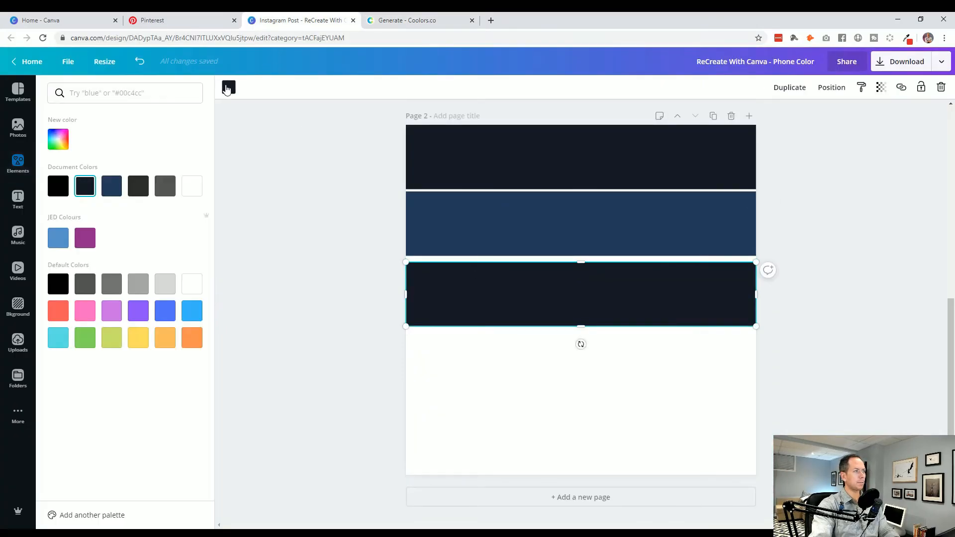
pyautogui.click(90, 94)
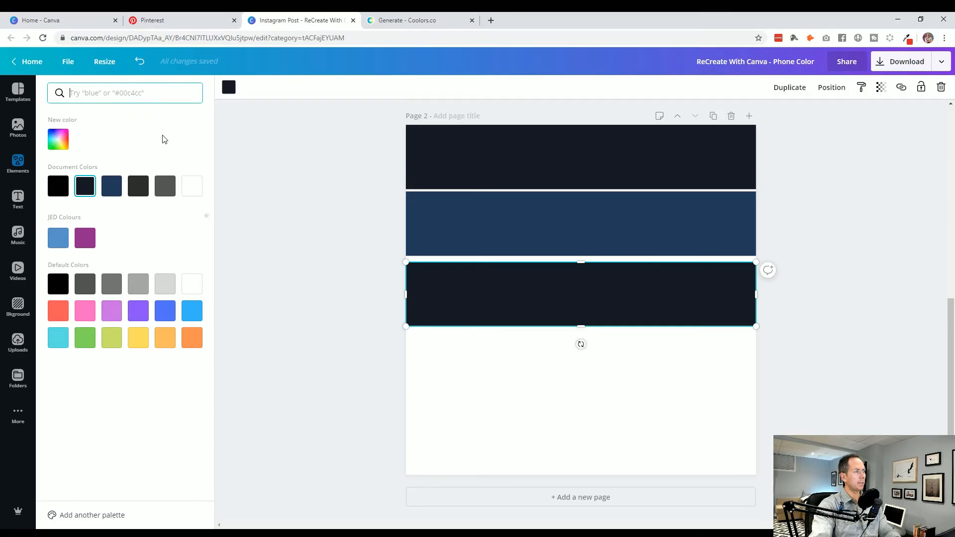
pyautogui.hotkey('ctrl', 'v')
pyautogui.click(58, 145)
pyautogui.click(458, 292)
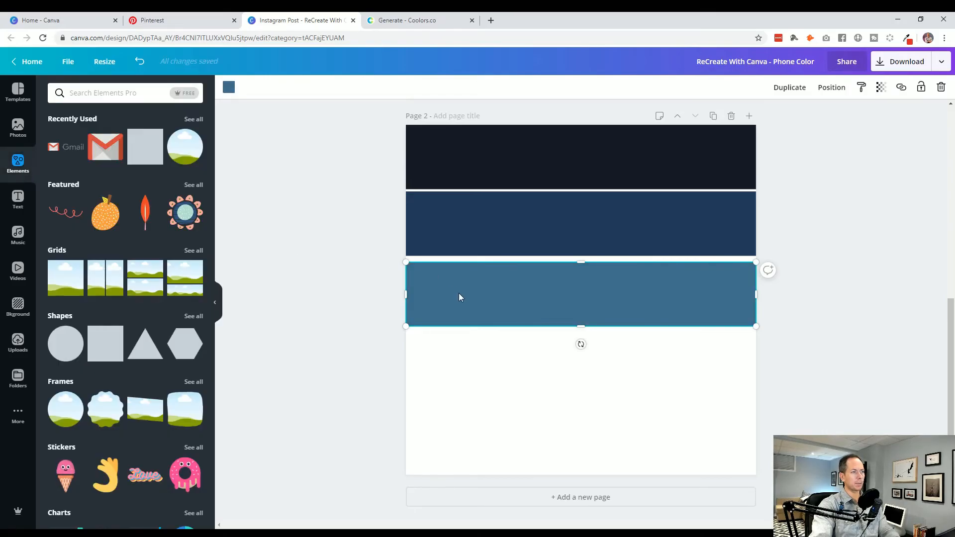
pyautogui.moveTo(461, 295); pyautogui.dragTo(464, 368)
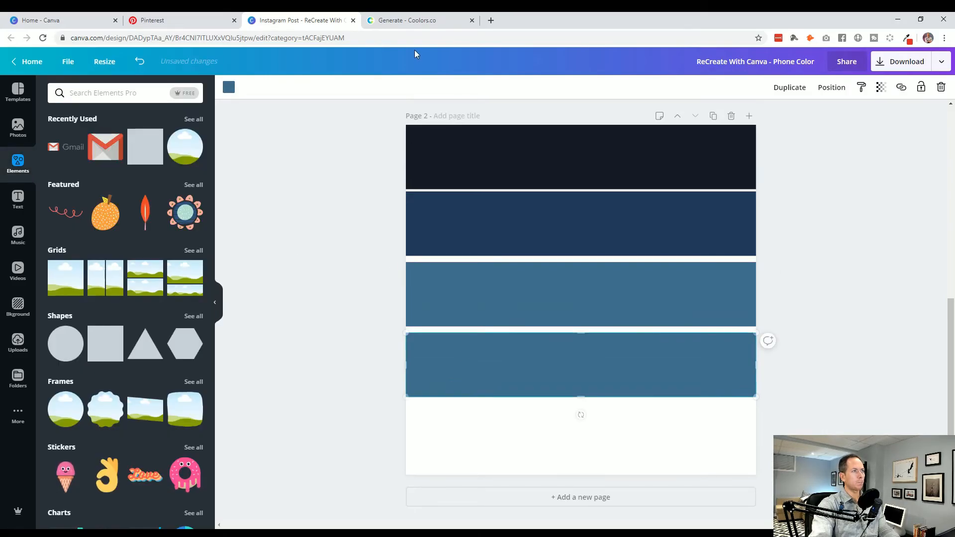
# - Copy the fourth palette color's hex code 8EA8C3 from Coolors and return to the Canva design
pyautogui.click(414, 21)
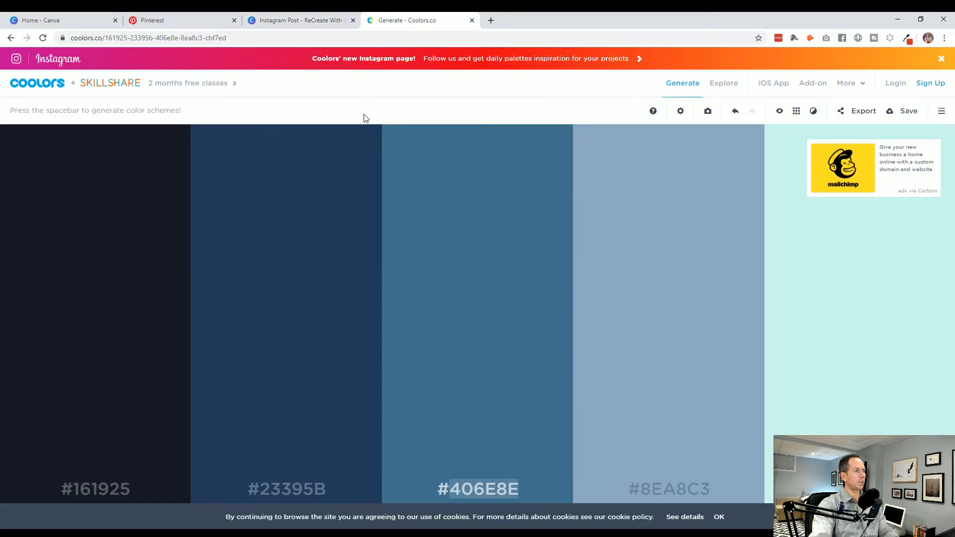
pyautogui.click(670, 487)
pyautogui.hotkey('ctrl', 'c')
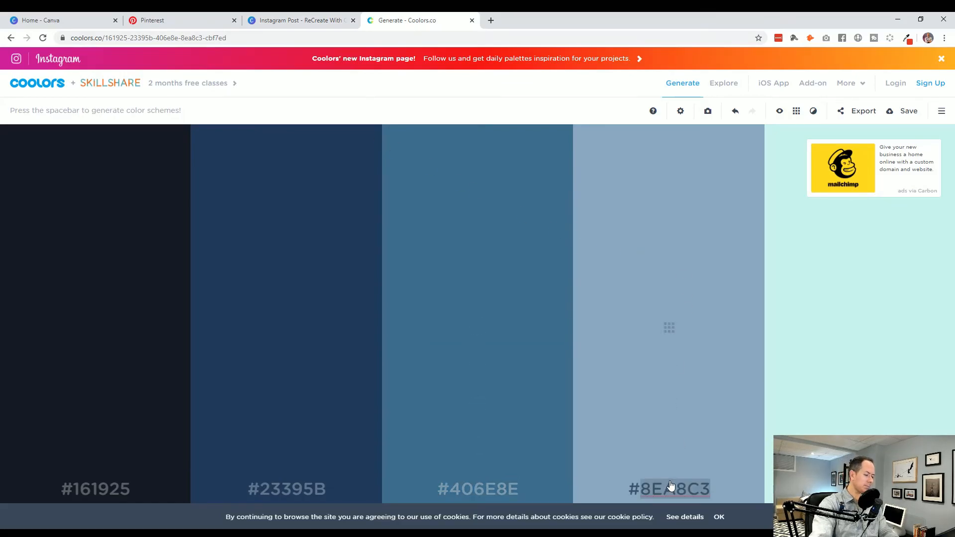
pyautogui.click(320, 21)
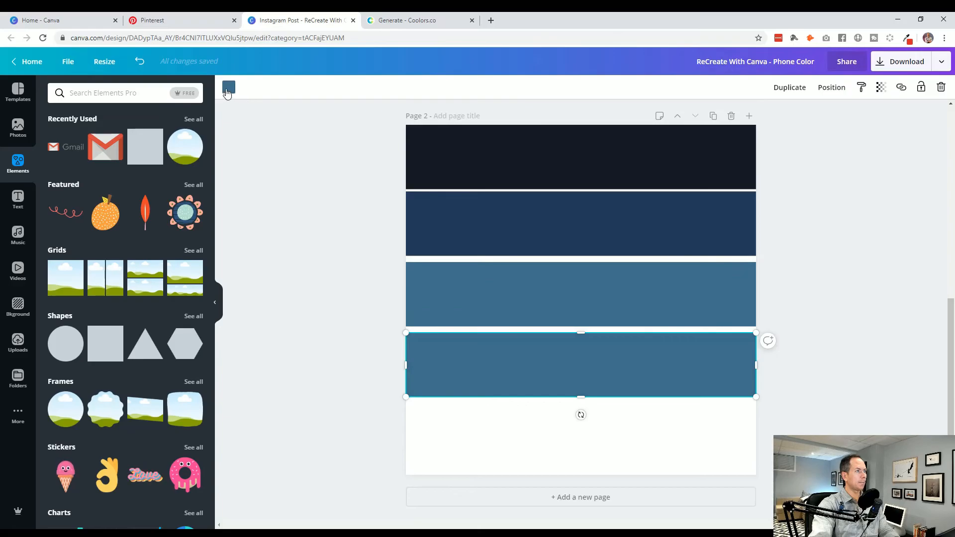
# - Fill the fourth band with the copied color 8EA8C3 and place a duplicate of it along page 2's bottom edge
pyautogui.click(229, 87)
pyautogui.click(82, 96)
pyautogui.hotkey('ctrl', 'v')
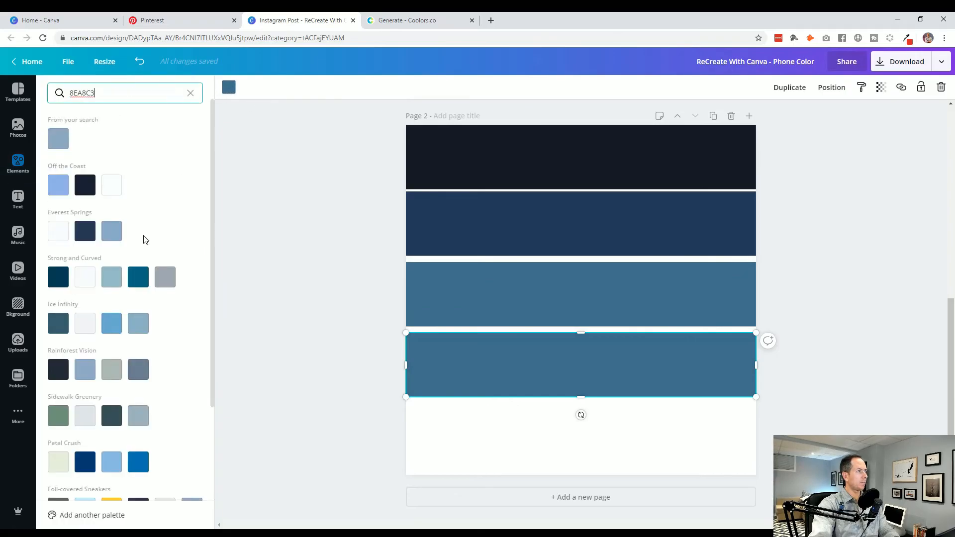
pyautogui.click(58, 138)
pyautogui.click(437, 363)
pyautogui.moveTo(471, 389); pyautogui.dragTo(473, 448)
# - Copy the fifth palette color's hex code CBF7ED from Coolors and return to the Canva design
pyautogui.click(408, 20)
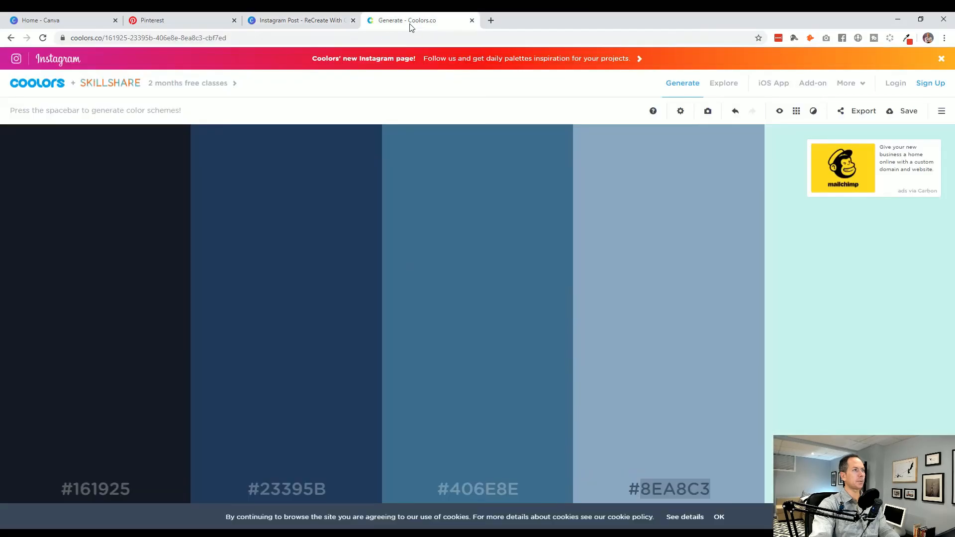
pyautogui.doubleClick(860, 489)
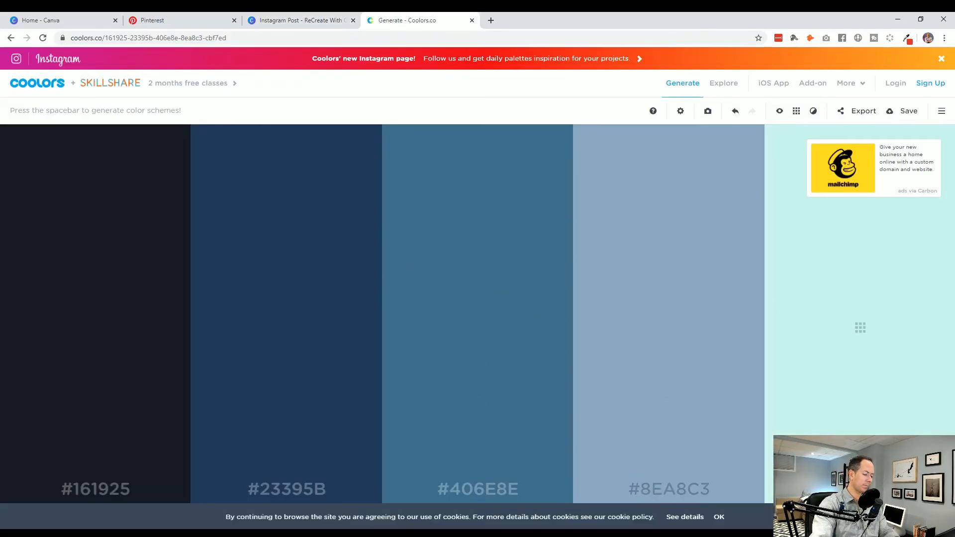
pyautogui.click(316, 22)
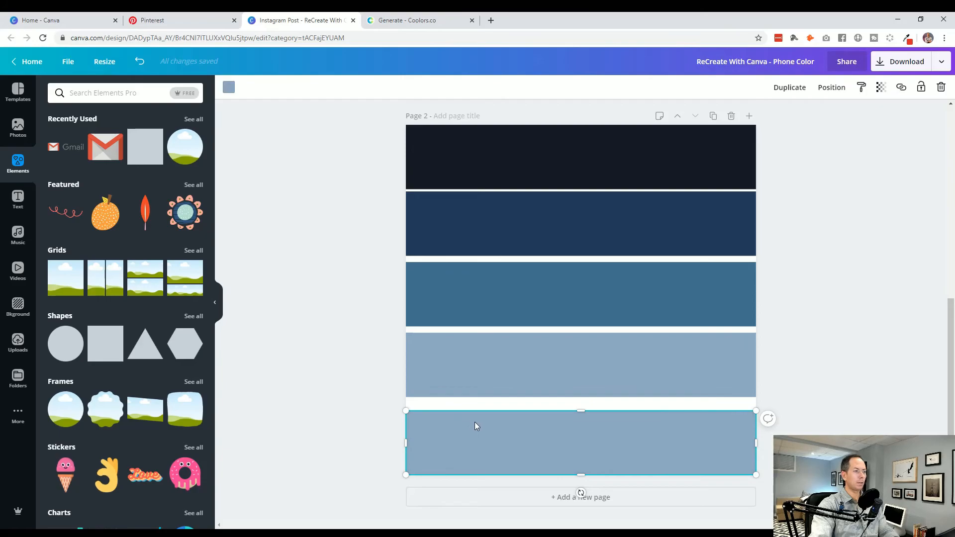
# - Set the fifth band's fill color to the copied hex code CBF7ED
pyautogui.click(229, 87)
pyautogui.click(119, 95)
pyautogui.write('CBF7ED')
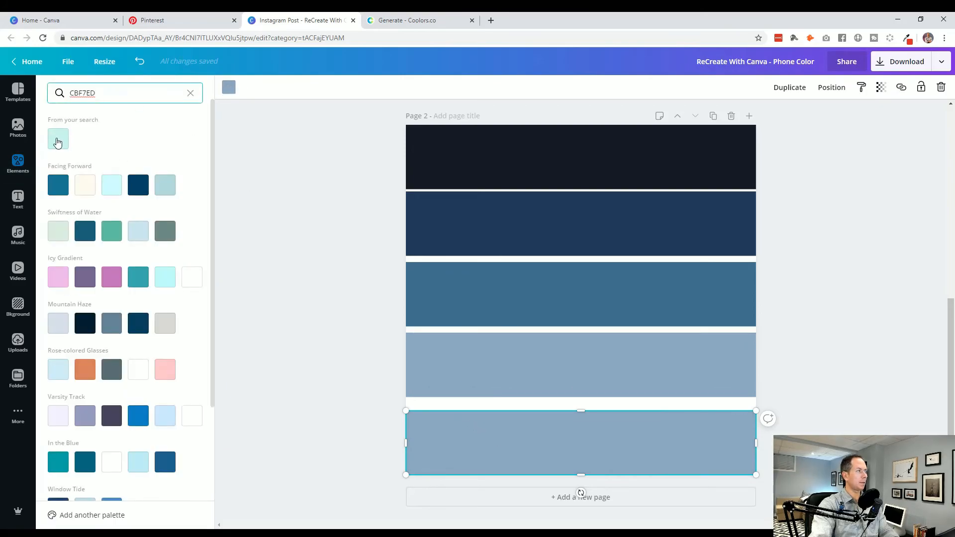
pyautogui.click(58, 143)
pyautogui.click(312, 273)
# - Move the lower four bands upward so all five stack flush without gaps, starting from the page's top edge
pyautogui.click(376, 265)
pyautogui.click(448, 235)
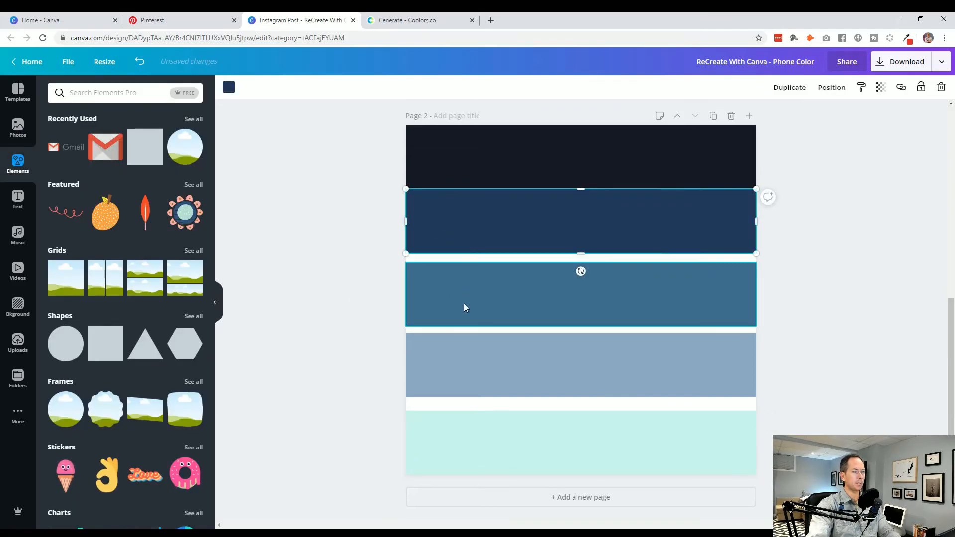
pyautogui.moveTo(464, 307); pyautogui.dragTo(465, 285)
pyautogui.moveTo(472, 360); pyautogui.dragTo(473, 341)
pyautogui.moveTo(491, 443); pyautogui.dragTo(490, 418)
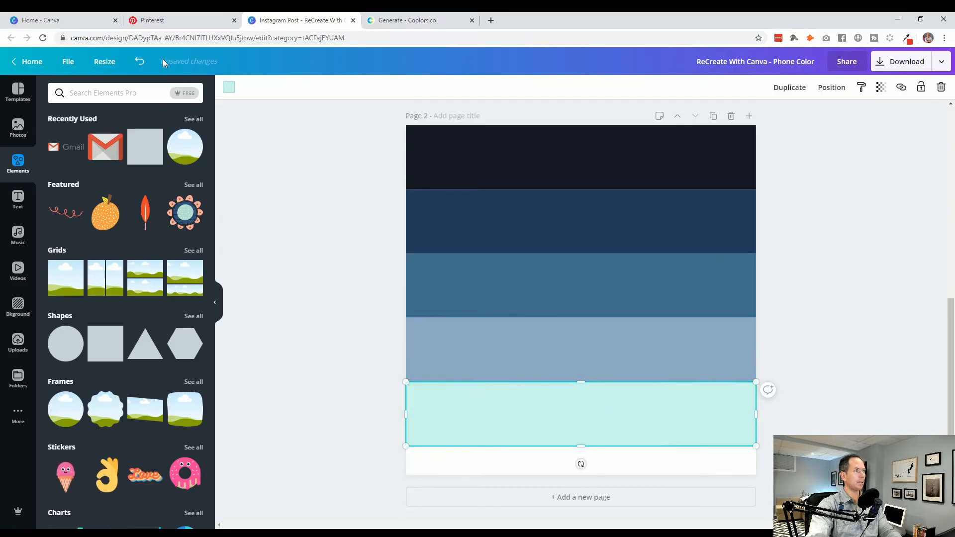
# - Review the Royal Mail Colour Palette pin on Pinterest and its thumbnail in the home feed, and return to the Canva design
pyautogui.click(164, 21)
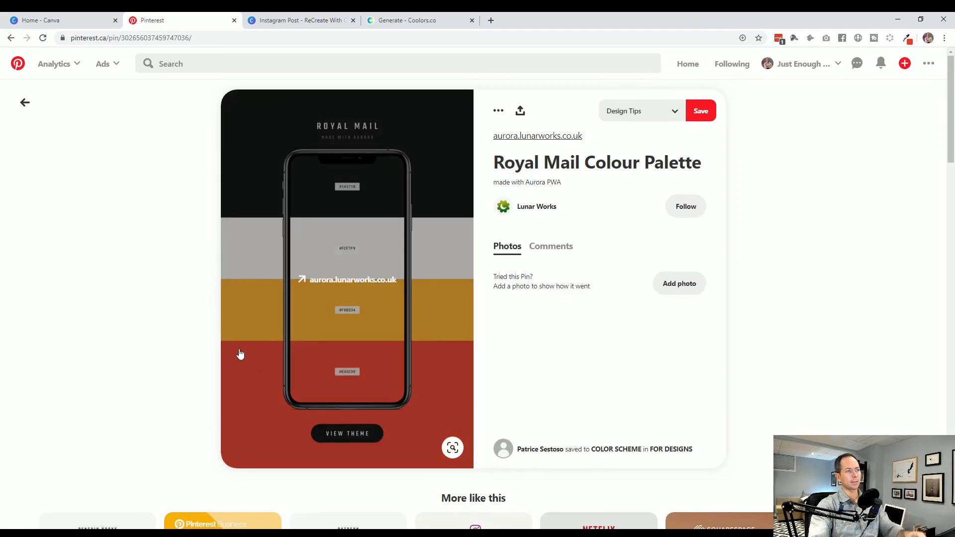
pyautogui.hotkey('alt', 'Left')
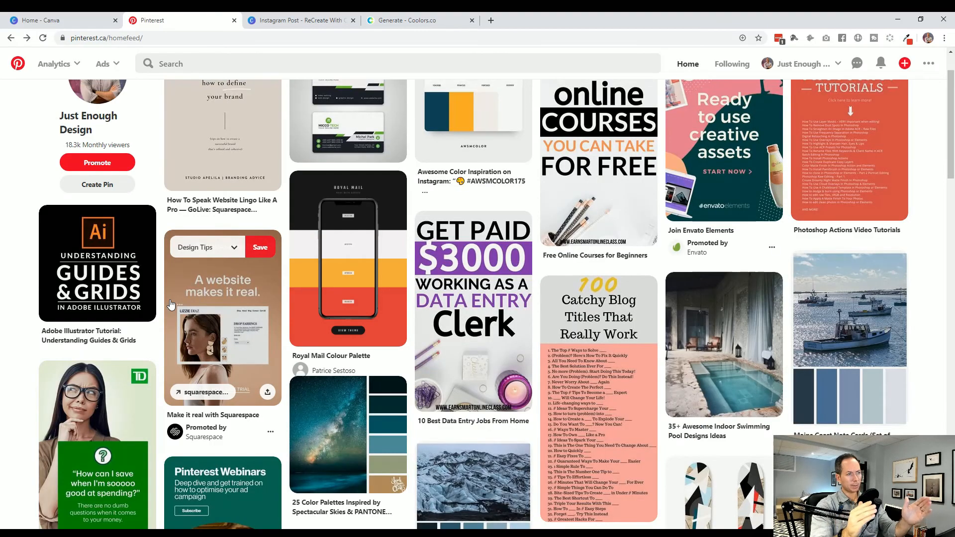
pyautogui.click(314, 281)
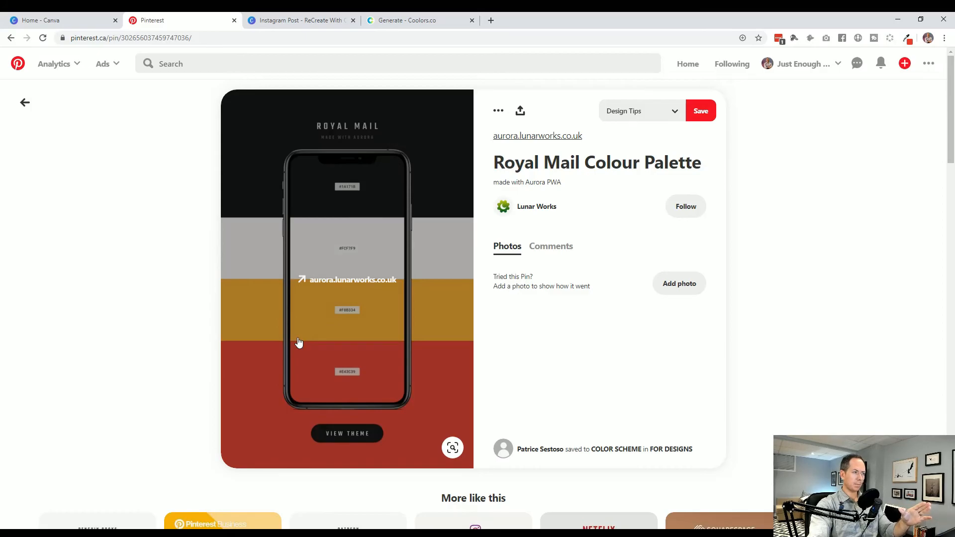
pyautogui.click(275, 22)
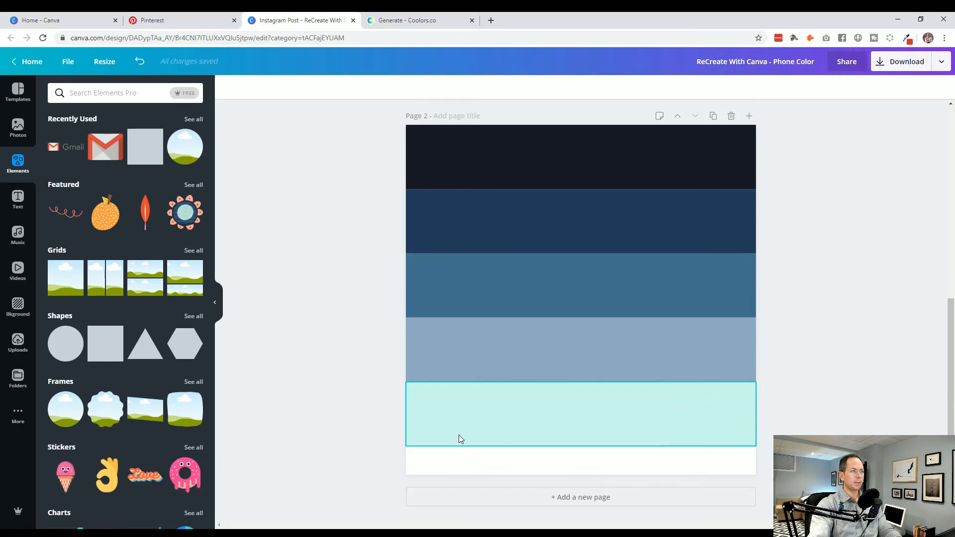
# - Copy the phone frame from page 1 and paste it over the colored bands on page 2
pyautogui.scroll(5, 325, 379)
pyautogui.click(583, 285)
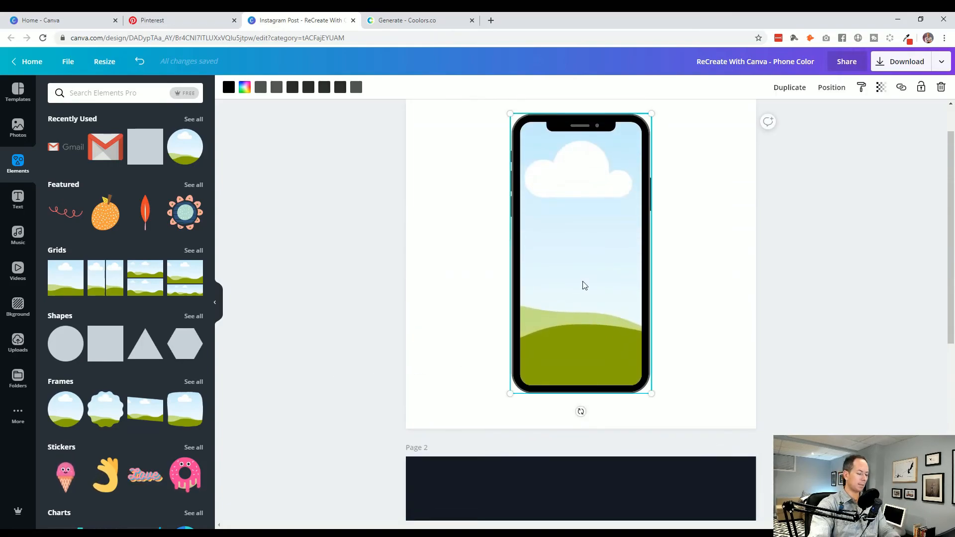
pyautogui.scroll(-3, 374, 356)
pyautogui.scroll(-3, 375, 356)
pyautogui.hotkey('ctrl', 'v')
# - Lower the opacity of the phone frame on page 2 so the colored bands show through it
pyautogui.click(880, 88)
pyautogui.moveTo(858, 113); pyautogui.dragTo(827, 114)
pyautogui.click(869, 235)
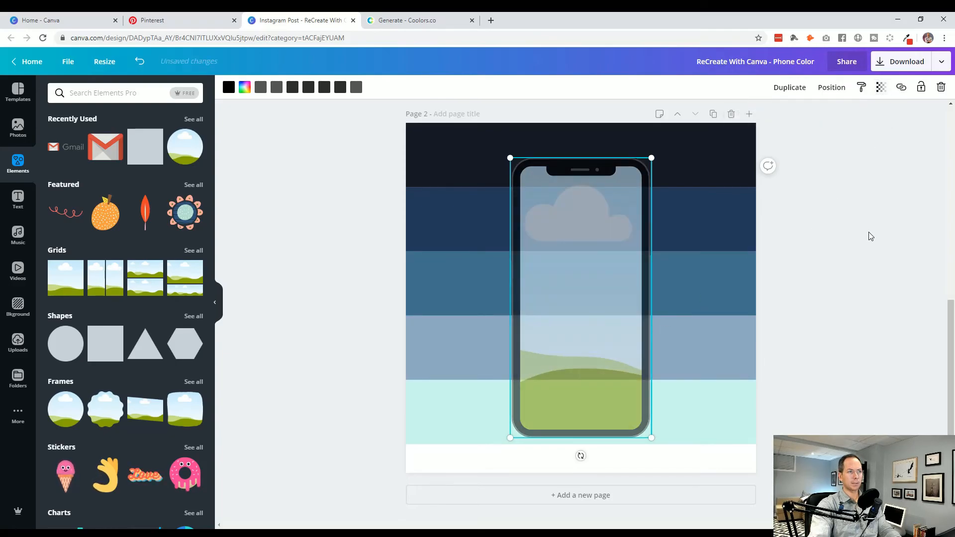
# - Select all five bands together, scale them down to roughly the phone screen's height, and shift them to center them behind the phone
pyautogui.click(713, 420)
pyautogui.keyDown('shift'); pyautogui.click(708, 332); pyautogui.keyUp('shift')
pyautogui.keyDown('shift'); pyautogui.click(703, 286); pyautogui.keyUp('shift')
pyautogui.keyDown('shift'); pyautogui.click(698, 219); pyautogui.keyUp('shift')
pyautogui.keyDown('shift'); pyautogui.click(694, 169); pyautogui.keyUp('shift')
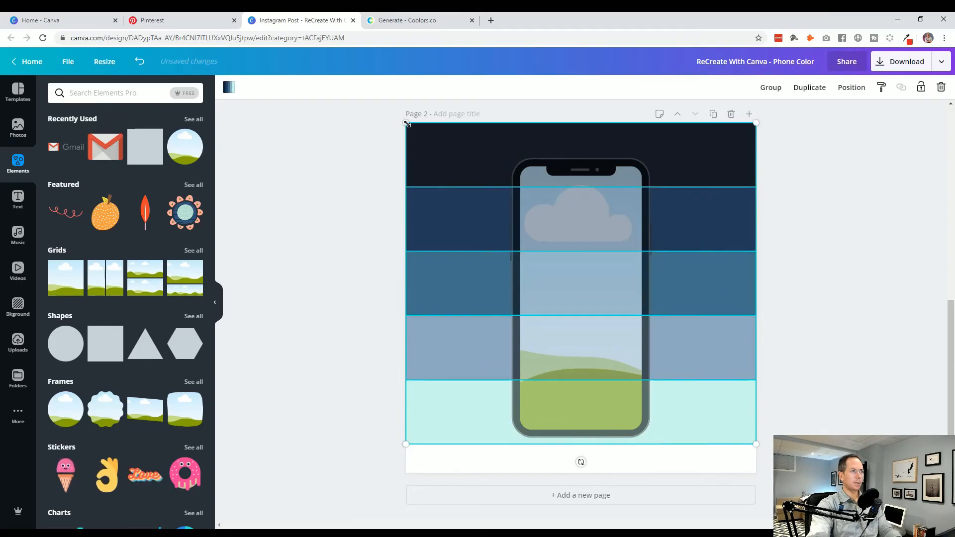
pyautogui.moveTo(407, 123); pyautogui.dragTo(447, 154)
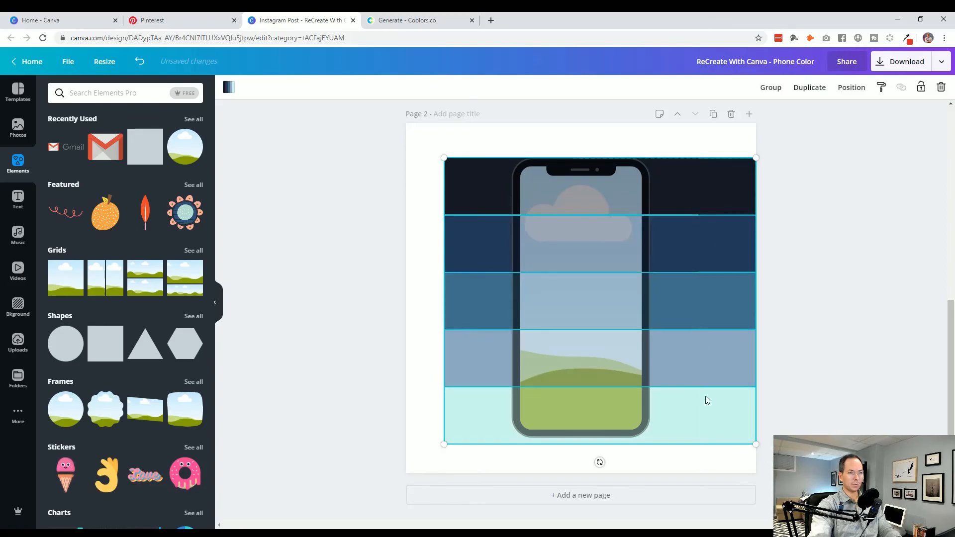
pyautogui.moveTo(755, 444); pyautogui.dragTo(745, 431)
pyautogui.moveTo(745, 157); pyautogui.dragTo(739, 162)
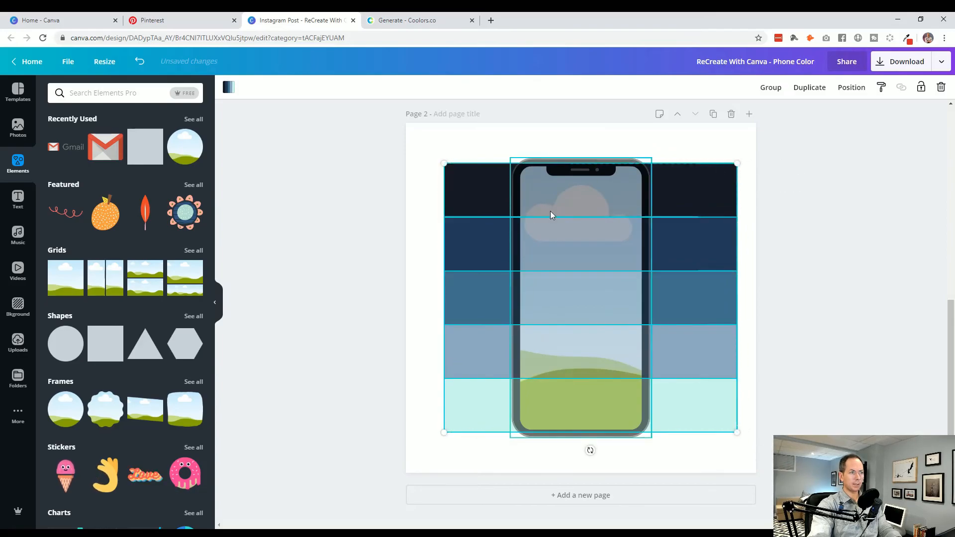
pyautogui.moveTo(464, 219); pyautogui.dragTo(460, 196)
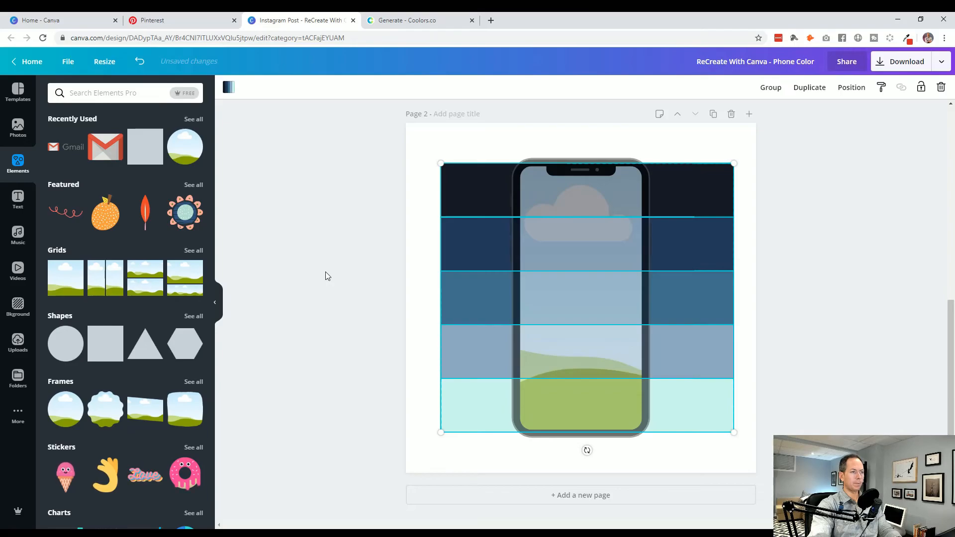
pyautogui.click(325, 272)
# - Stretch the dark band up to the page's top edge and the mint band down to the bottom edge, 291 high
pyautogui.click(473, 187)
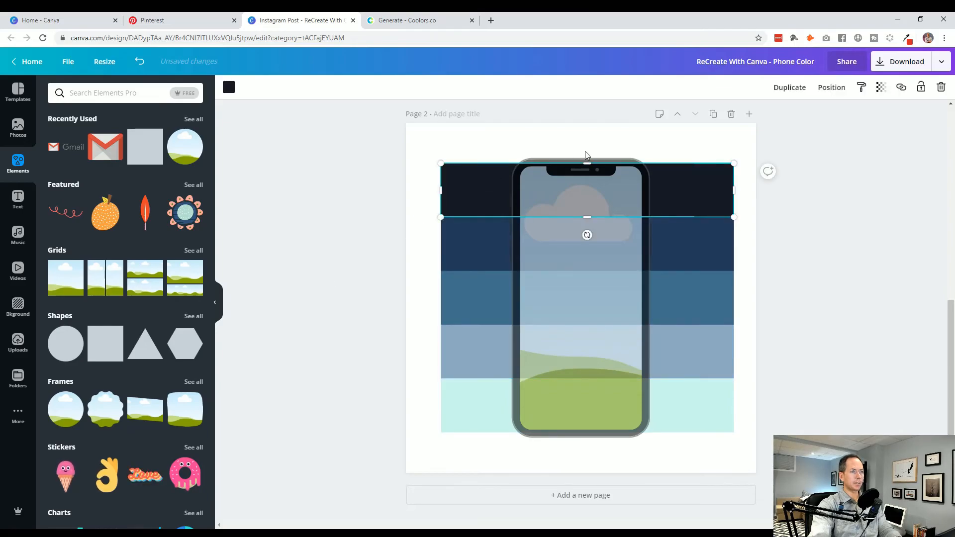
pyautogui.moveTo(587, 162); pyautogui.dragTo(588, 122)
pyautogui.click(471, 418)
pyautogui.moveTo(587, 433); pyautogui.dragTo(598, 472)
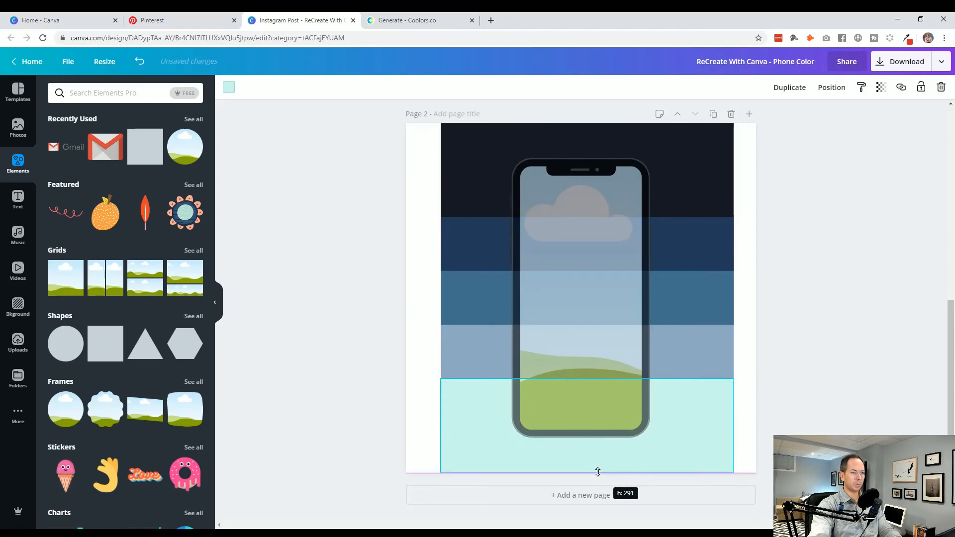
pyautogui.click(806, 381)
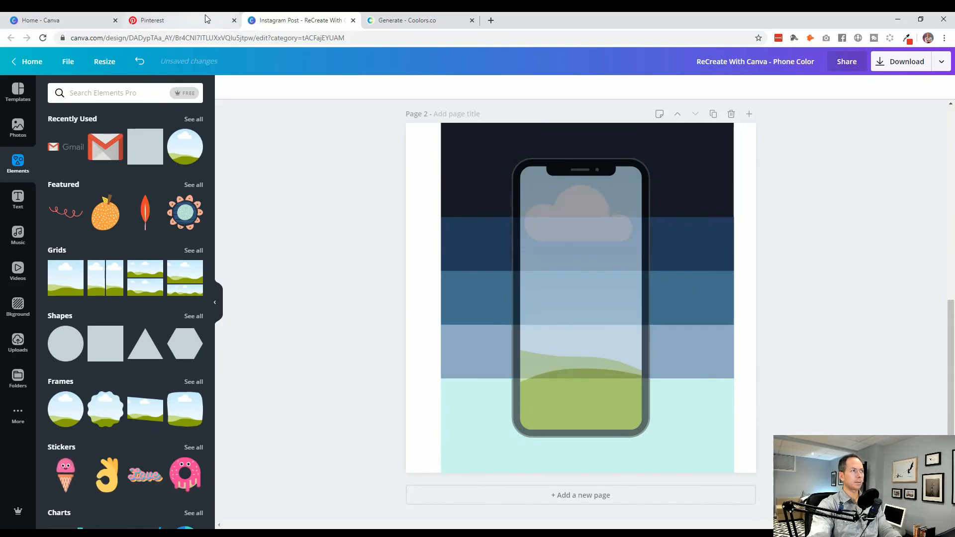
pyautogui.moveTo(405, 417); pyautogui.dragTo(497, 189)
pyautogui.click(411, 263)
pyautogui.click(571, 189)
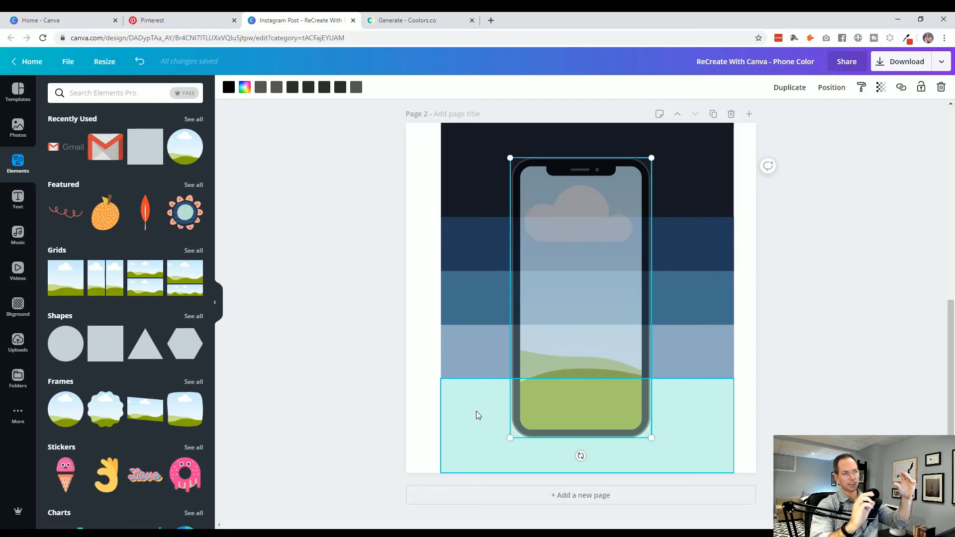
pyautogui.moveTo(400, 184); pyautogui.dragTo(477, 438)
pyautogui.click(502, 184)
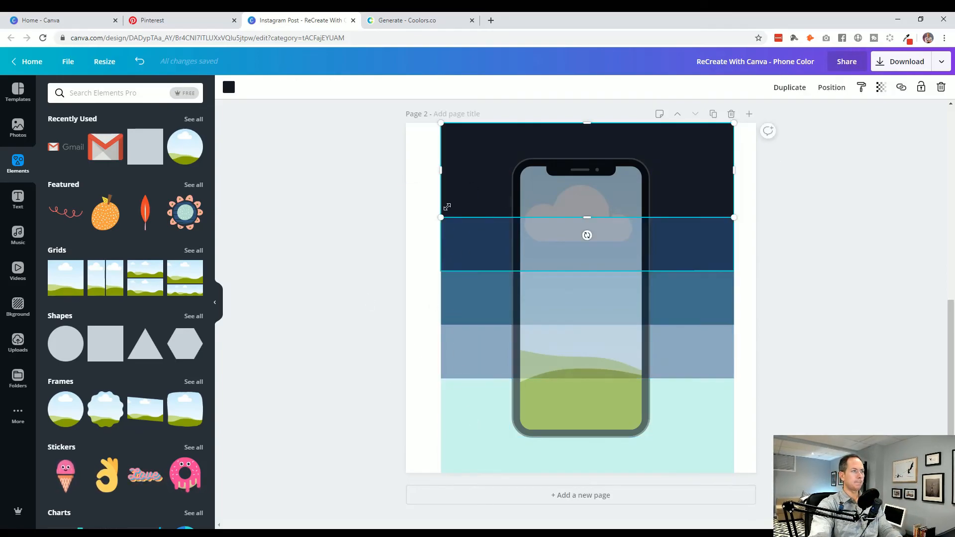
# - Widen all five colored bands on page 2 until each one reaches both side edges of the page
pyautogui.moveTo(441, 170); pyautogui.dragTo(406, 170)
pyautogui.moveTo(733, 170); pyautogui.dragTo(746, 175)
pyautogui.click(714, 242)
pyautogui.moveTo(733, 243); pyautogui.dragTo(756, 243)
pyautogui.moveTo(441, 244); pyautogui.dragTo(406, 243)
pyautogui.click(475, 289)
pyautogui.moveTo(441, 299); pyautogui.dragTo(405, 299)
pyautogui.click(445, 352)
pyautogui.moveTo(441, 352); pyautogui.dragTo(406, 352)
pyautogui.click(455, 412)
pyautogui.moveTo(440, 425); pyautogui.dragTo(406, 425)
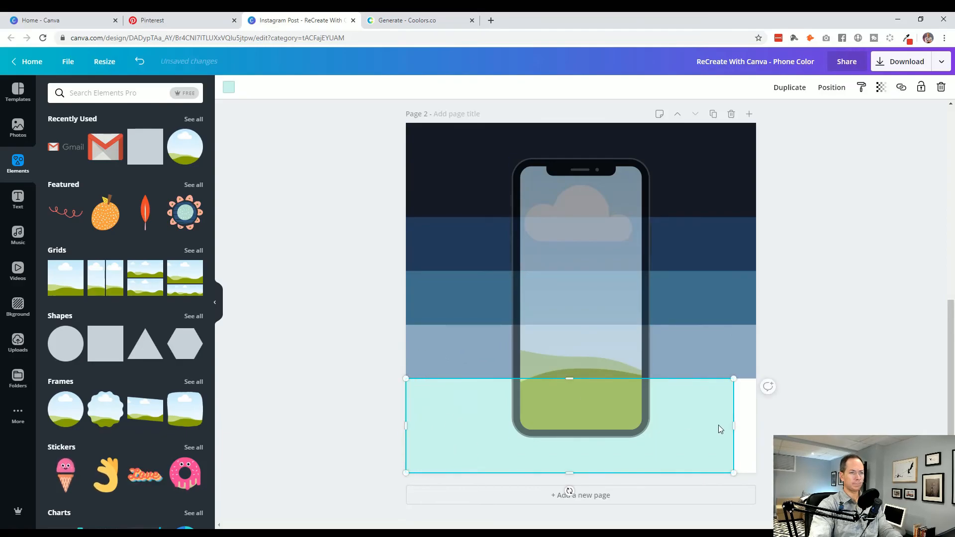
pyautogui.moveTo(733, 426); pyautogui.dragTo(755, 423)
pyautogui.click(811, 424)
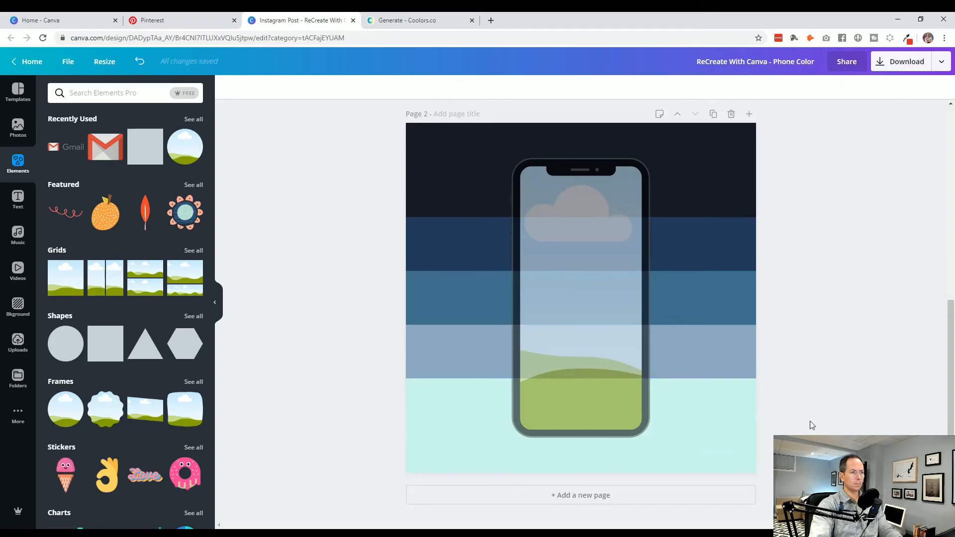
# - Delete the semi-transparent phone frame from page 2, leaving only the colored bands
pyautogui.click(593, 337)
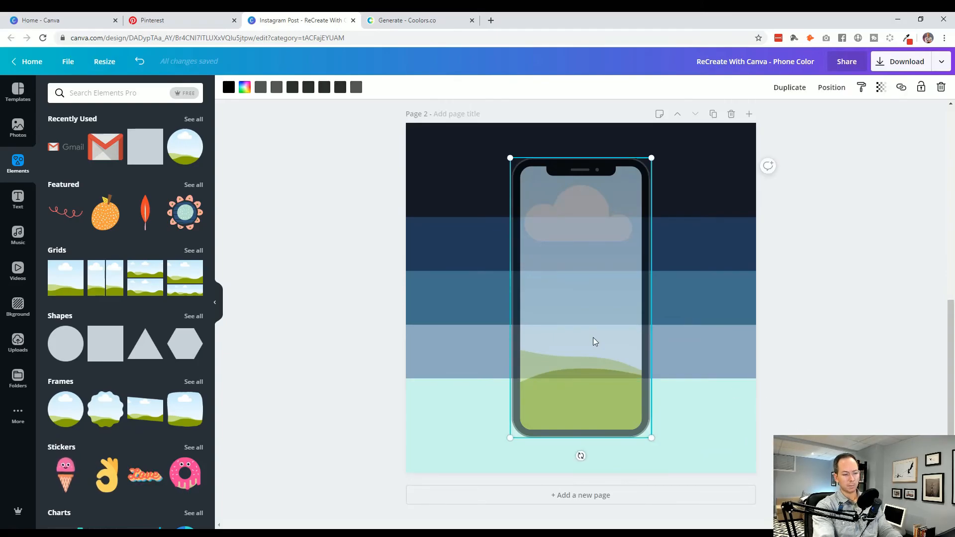
pyautogui.press('Delete')
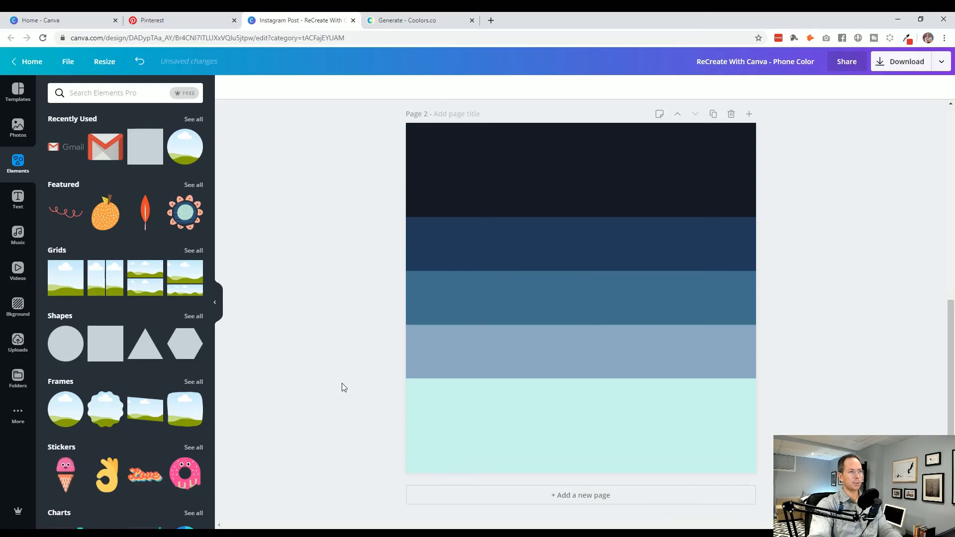
pyautogui.scroll(2, 342, 383)
pyautogui.scroll(-2, 341, 383)
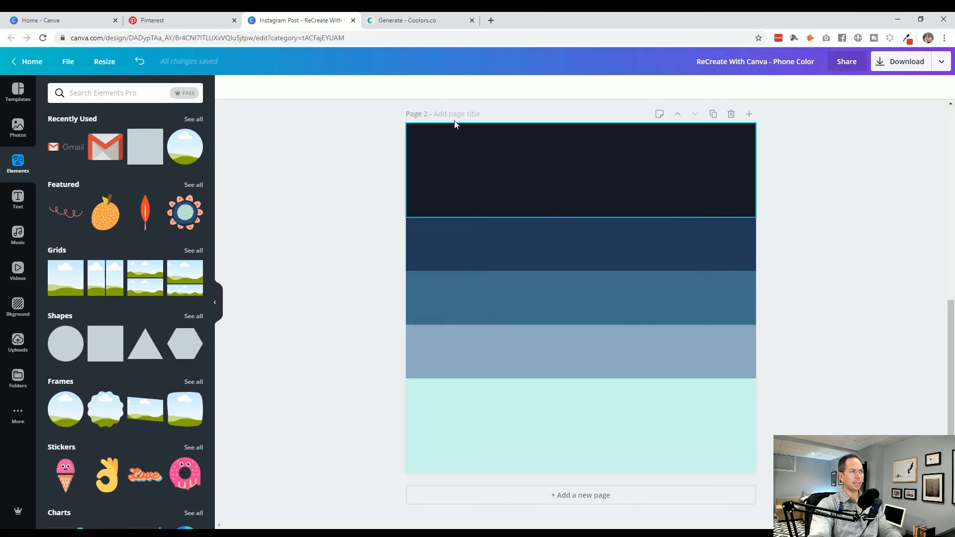
pyautogui.scroll(5, 364, 359)
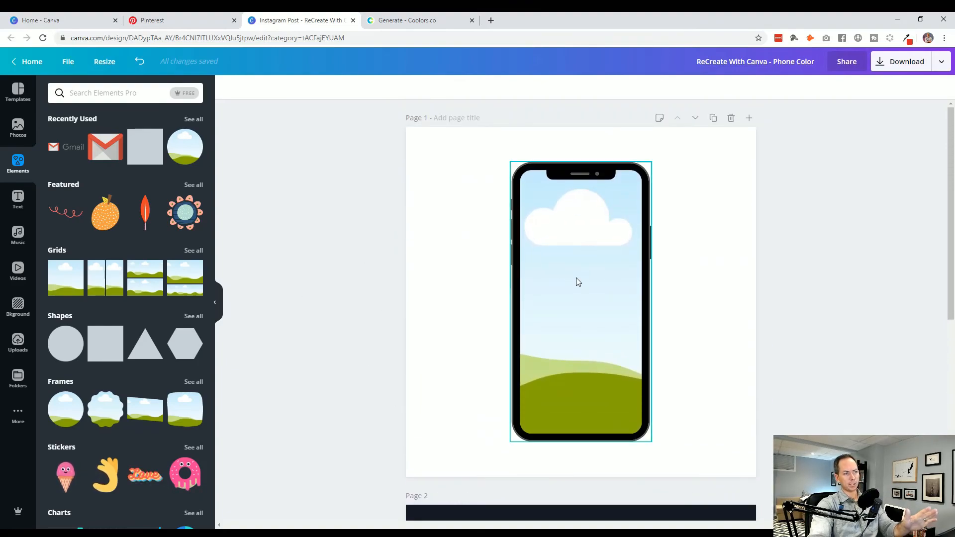
pyautogui.scroll(-5, 571, 298)
pyautogui.scroll(-1, 362, 370)
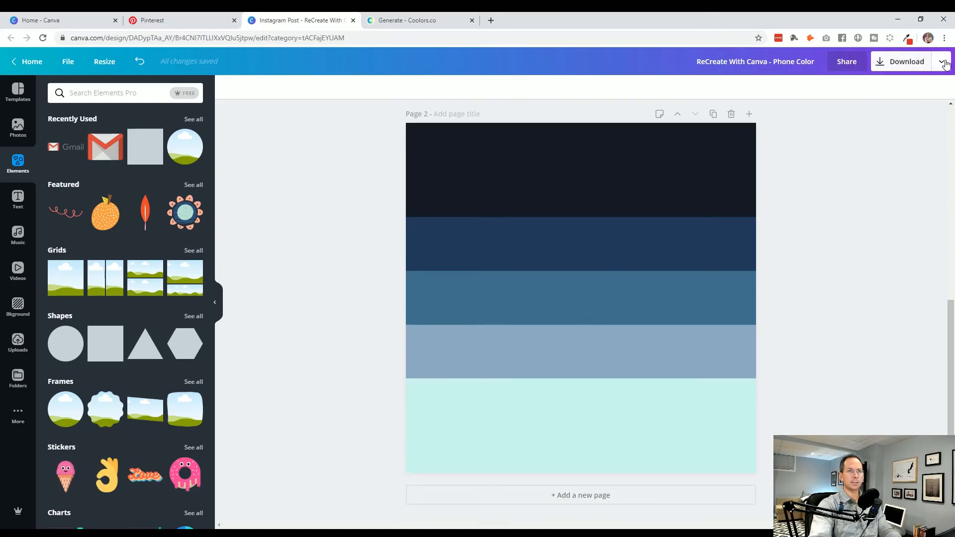
# - Download only page 2 as a PNG and dismiss the publish confirmation
pyautogui.click(905, 64)
pyautogui.click(851, 267)
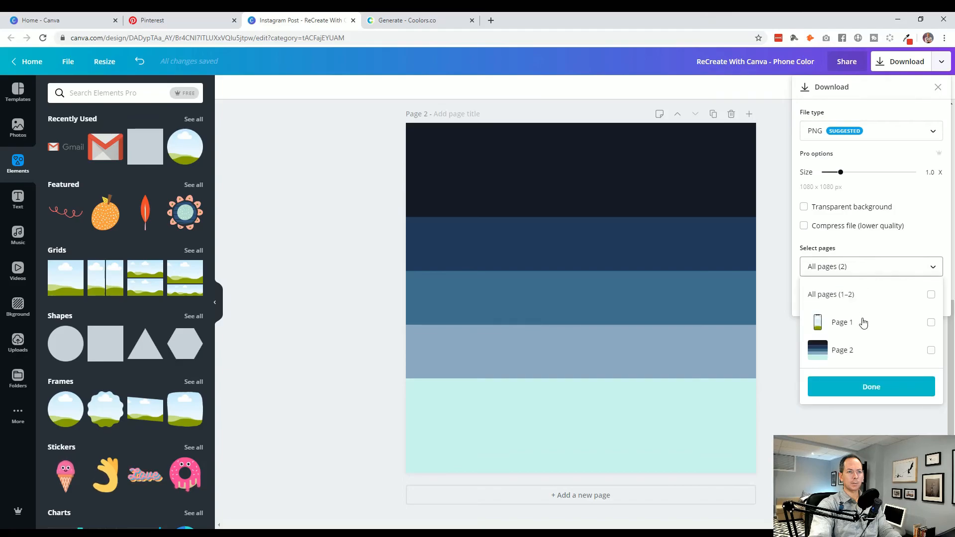
pyautogui.click(931, 351)
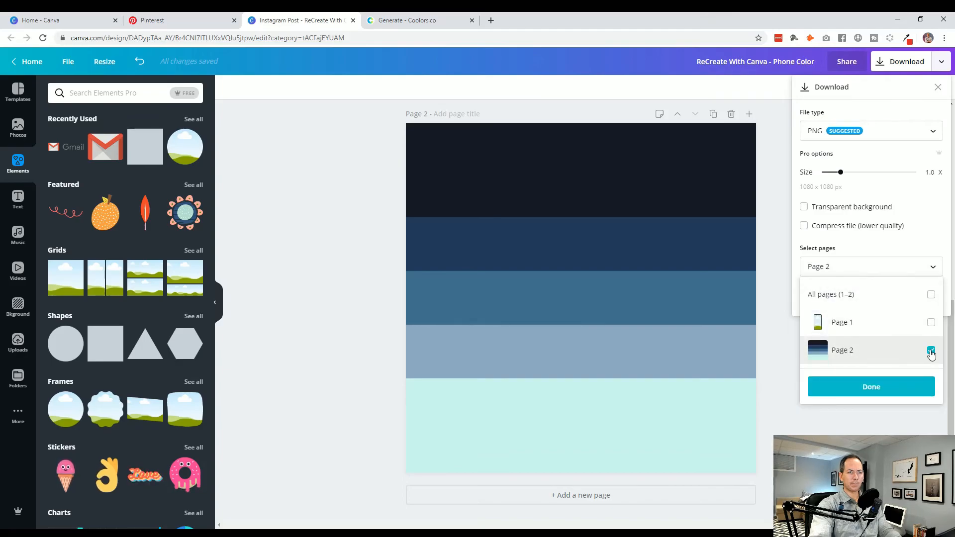
pyautogui.click(880, 391)
pyautogui.click(868, 299)
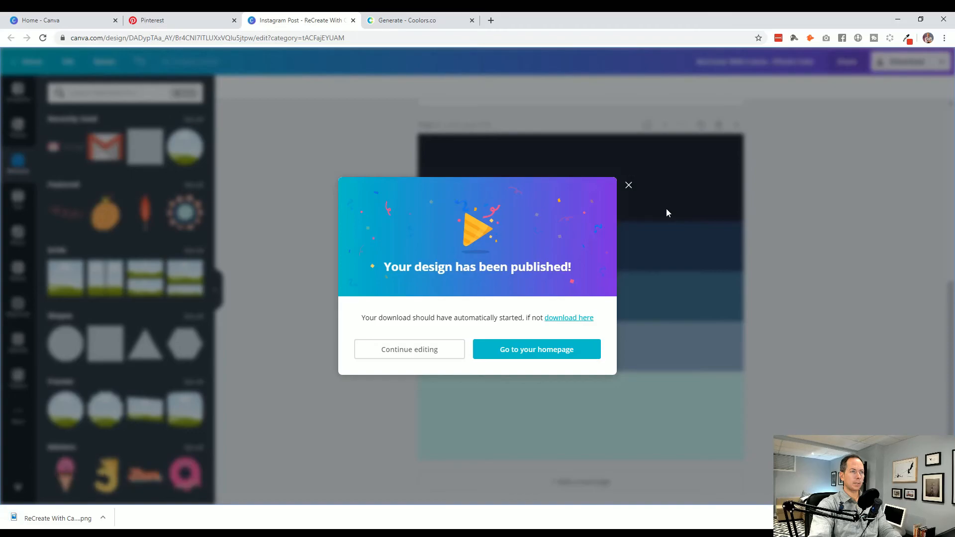
pyautogui.click(629, 185)
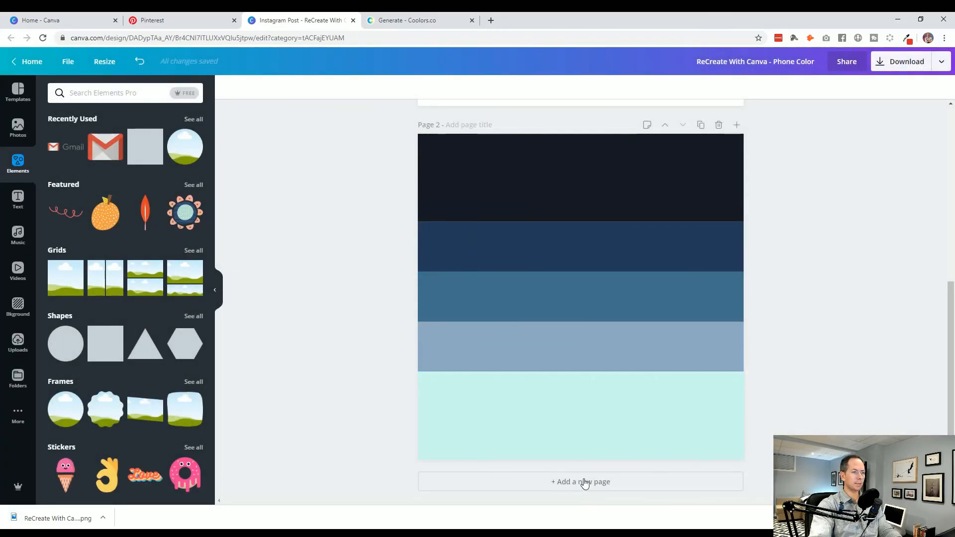
# - Add a third page, upload the downloaded band PNG onto it, and enlarge the image to fill the whole page
pyautogui.click(565, 485)
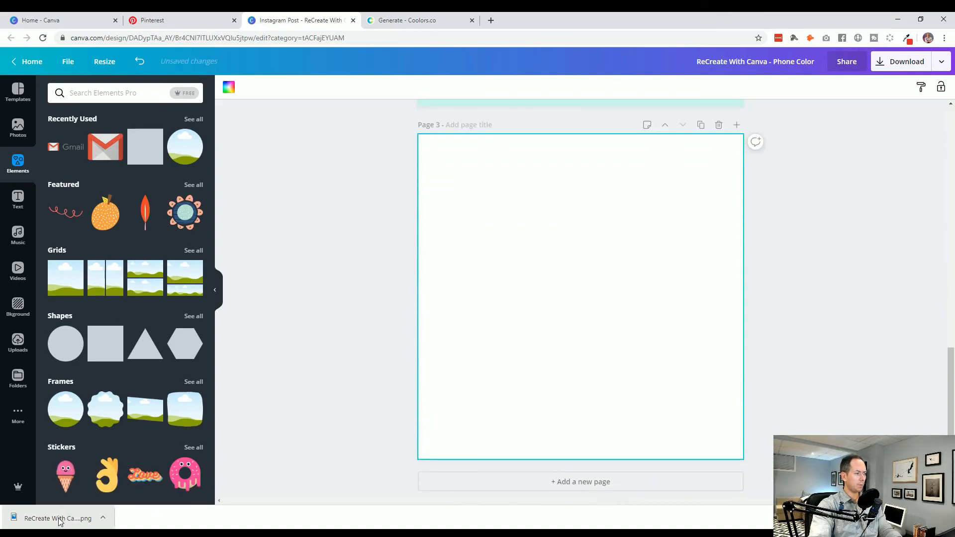
pyautogui.moveTo(69, 522); pyautogui.dragTo(542, 289)
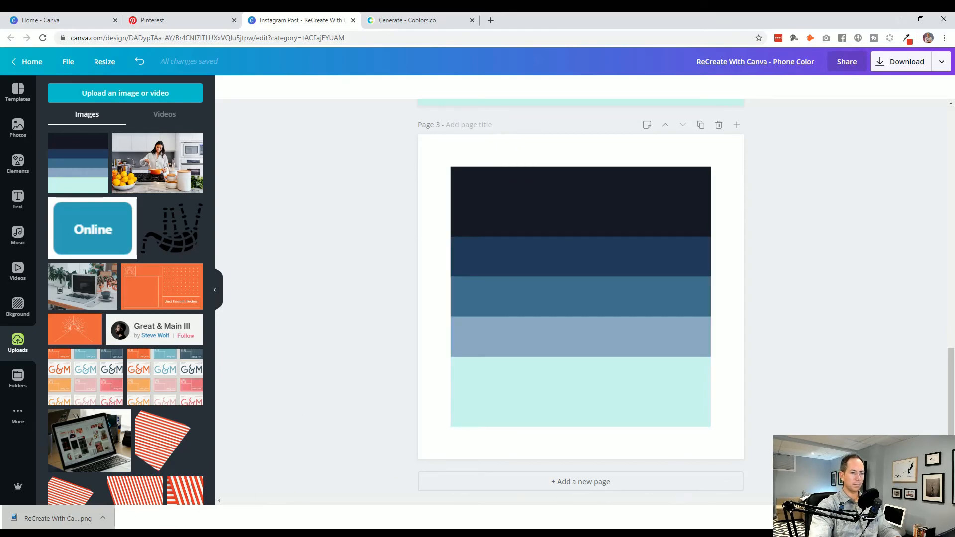
pyautogui.moveTo(571, 317); pyautogui.dragTo(531, 274)
pyautogui.moveTo(685, 406); pyautogui.dragTo(756, 476)
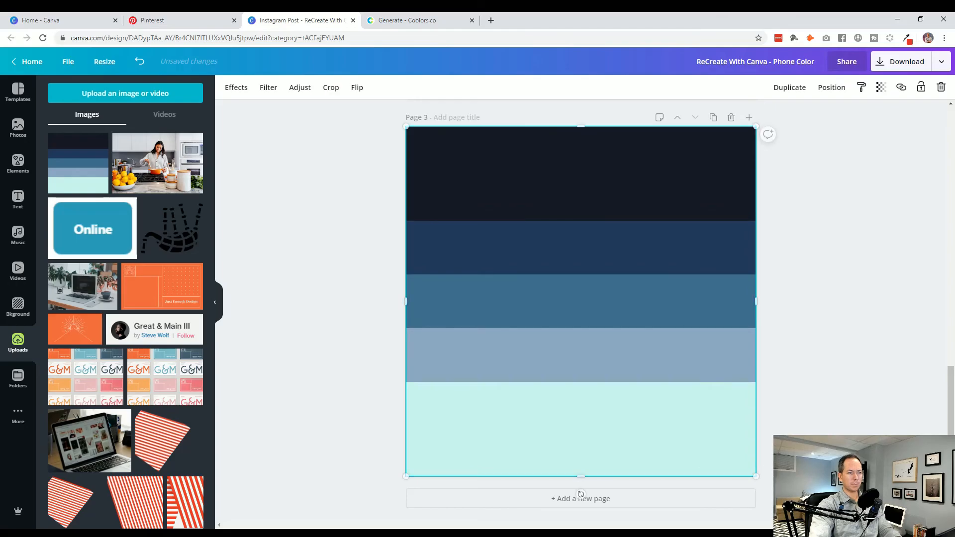
pyautogui.click(348, 351)
# - Examine the individual color bands on page 2 and glance at the Coolors palette they came from
pyautogui.scroll(5, 348, 350)
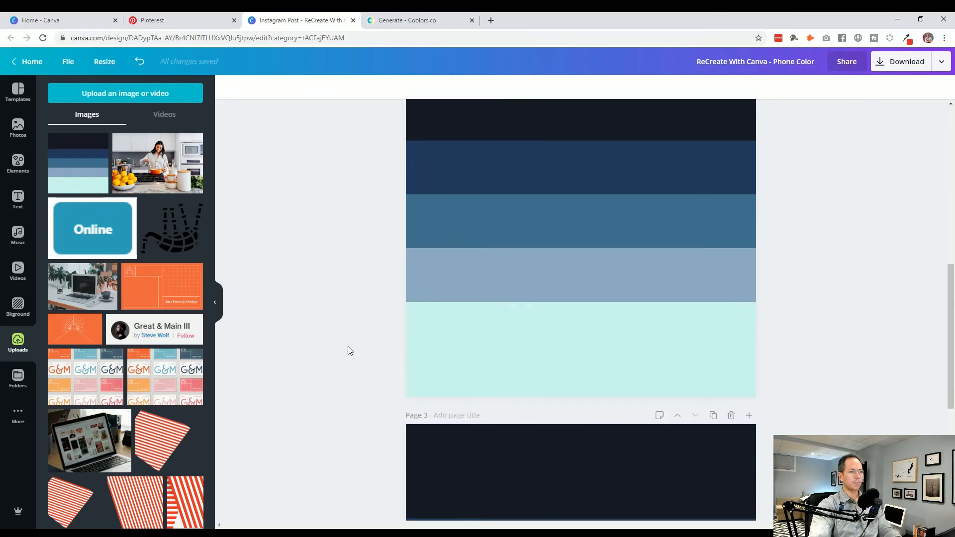
pyautogui.scroll(3, 348, 347)
pyautogui.click(458, 282)
pyautogui.click(444, 329)
pyautogui.click(443, 393)
pyautogui.scroll(-1, 333, 387)
pyautogui.click(437, 224)
pyautogui.click(446, 279)
pyautogui.click(442, 323)
pyautogui.click(440, 375)
pyautogui.click(439, 427)
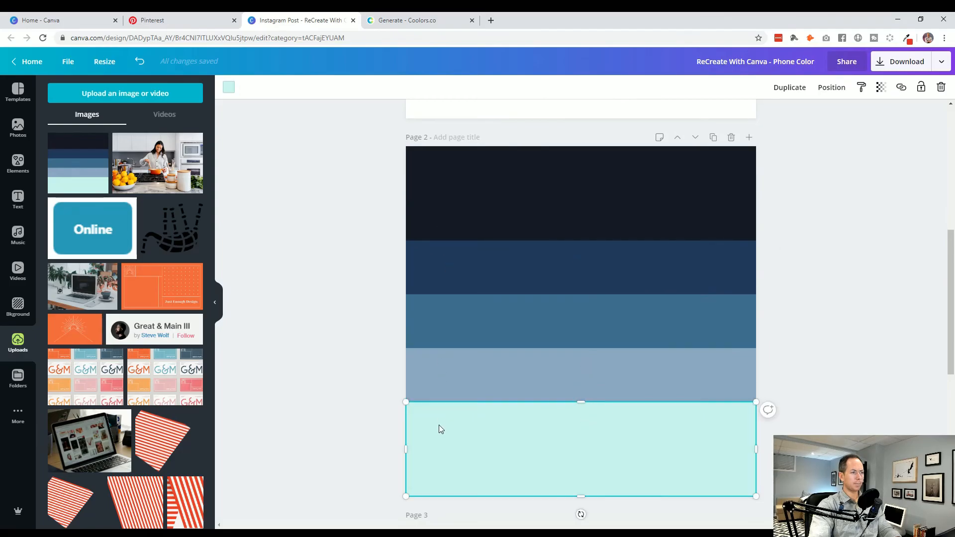
pyautogui.click(300, 407)
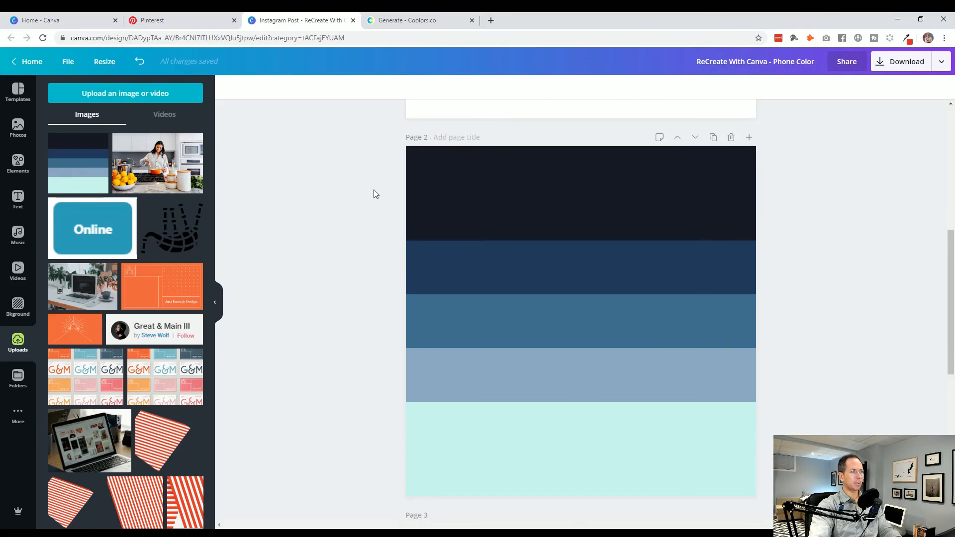
pyautogui.click(406, 20)
pyautogui.click(306, 20)
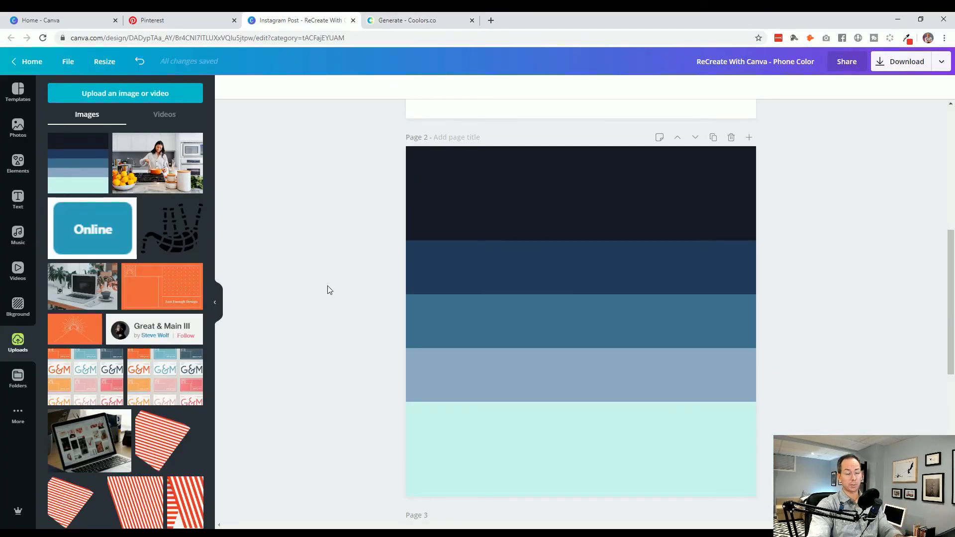
# - Copy the phone frame from page 1 and paste it over the band image on page 3
pyautogui.scroll(-7, 327, 290)
pyautogui.click(499, 265)
pyautogui.scroll(-2, 333, 316)
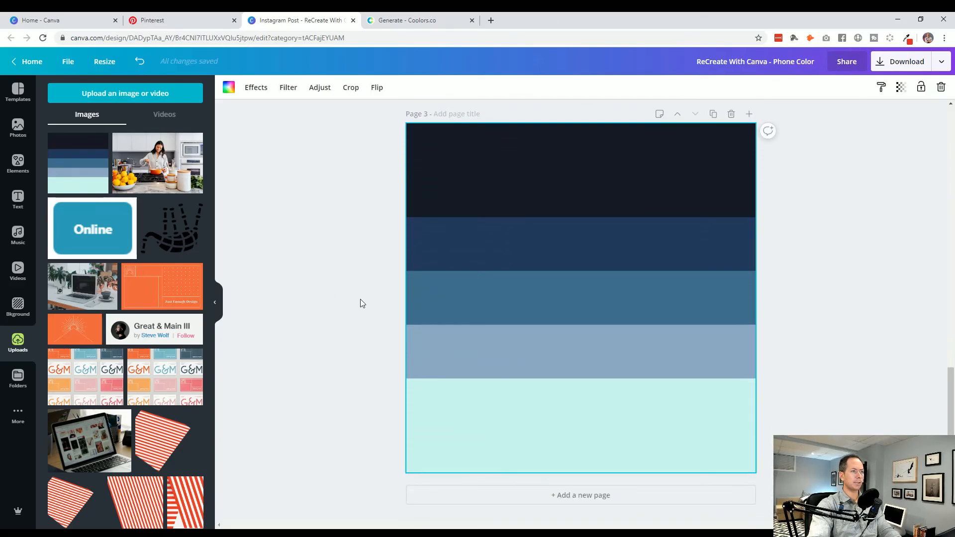
pyautogui.scroll(10, 360, 301)
pyautogui.click(570, 309)
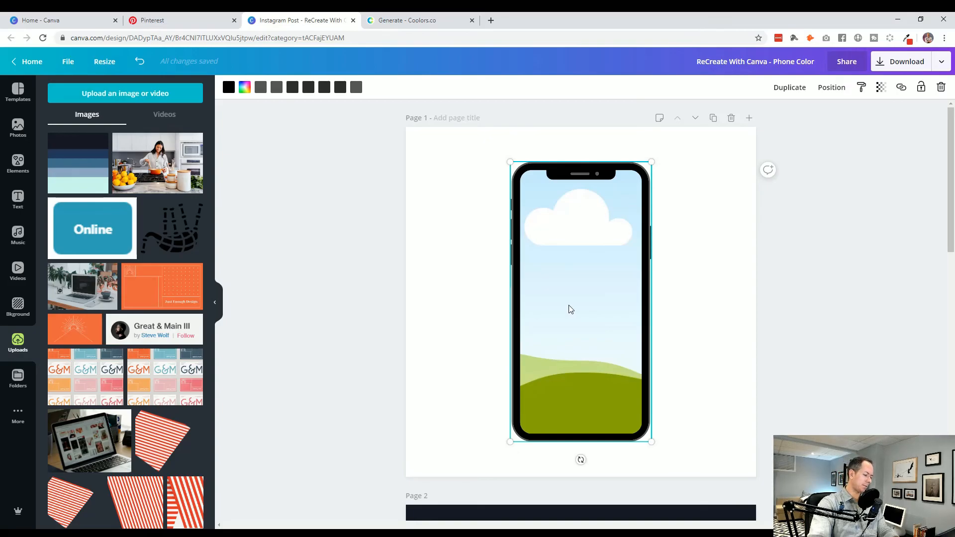
pyautogui.scroll(-12, 351, 324)
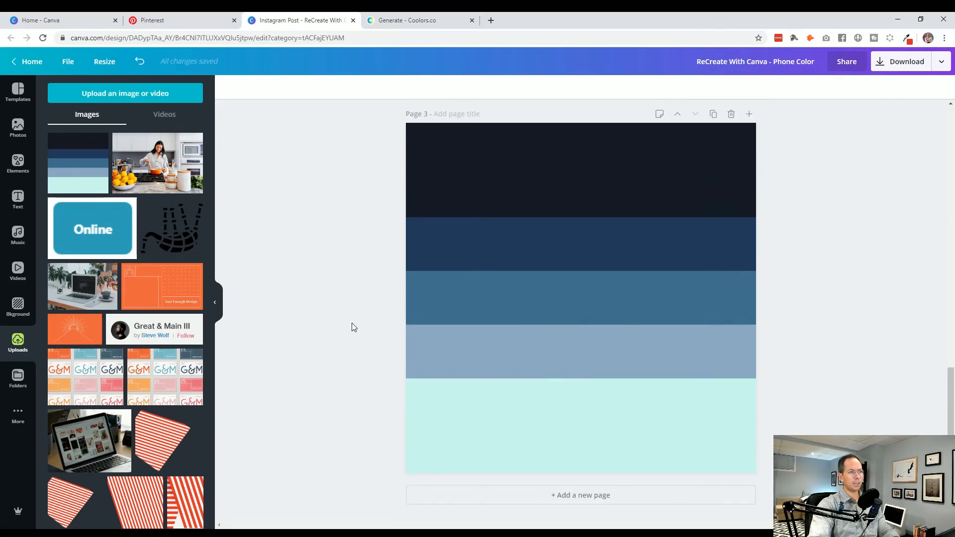
pyautogui.hotkey('ctrl', 'v')
pyautogui.click(347, 357)
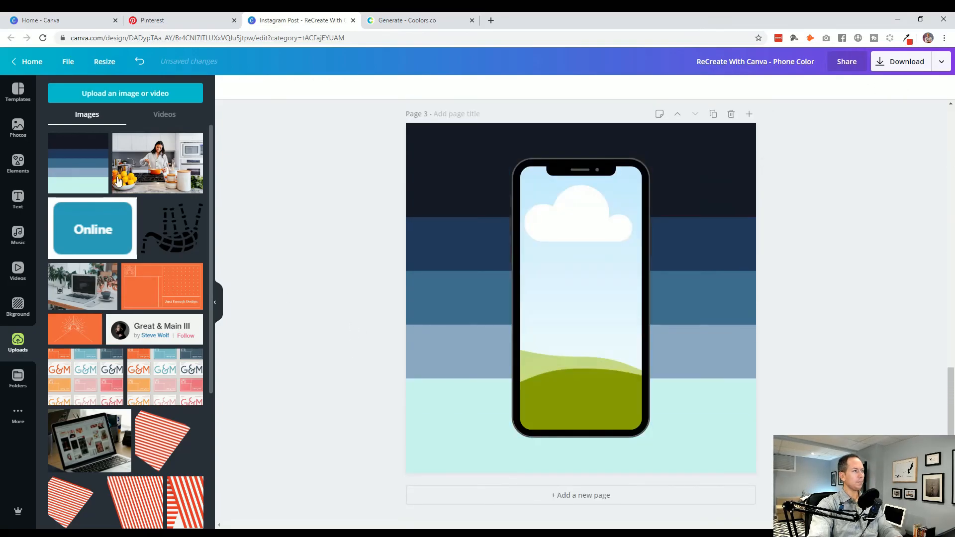
# - Fill the phone frame on page 3 with the uploaded band image and enlarge the image inside the frame to nearly page size
pyautogui.moveTo(67, 170); pyautogui.dragTo(547, 260)
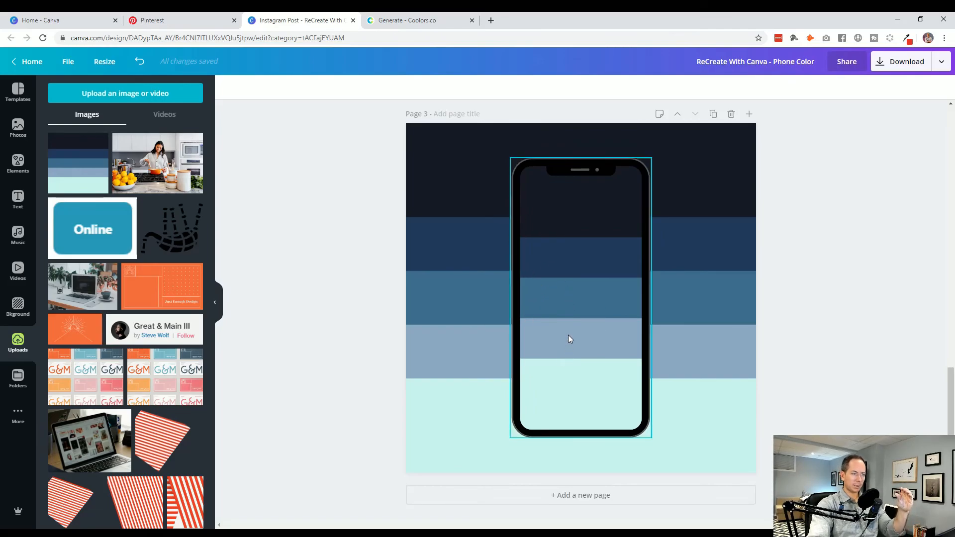
pyautogui.doubleClick(571, 315)
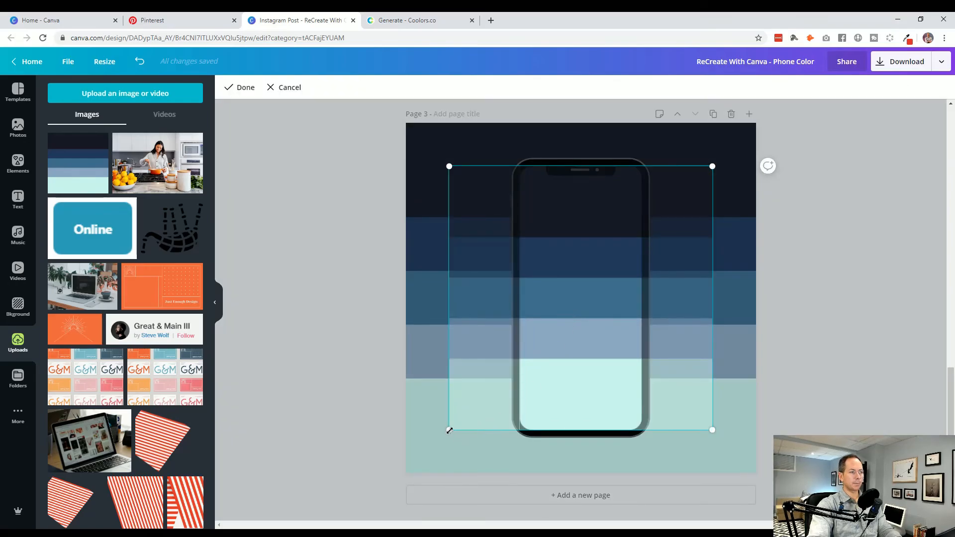
pyautogui.moveTo(448, 429); pyautogui.dragTo(422, 456)
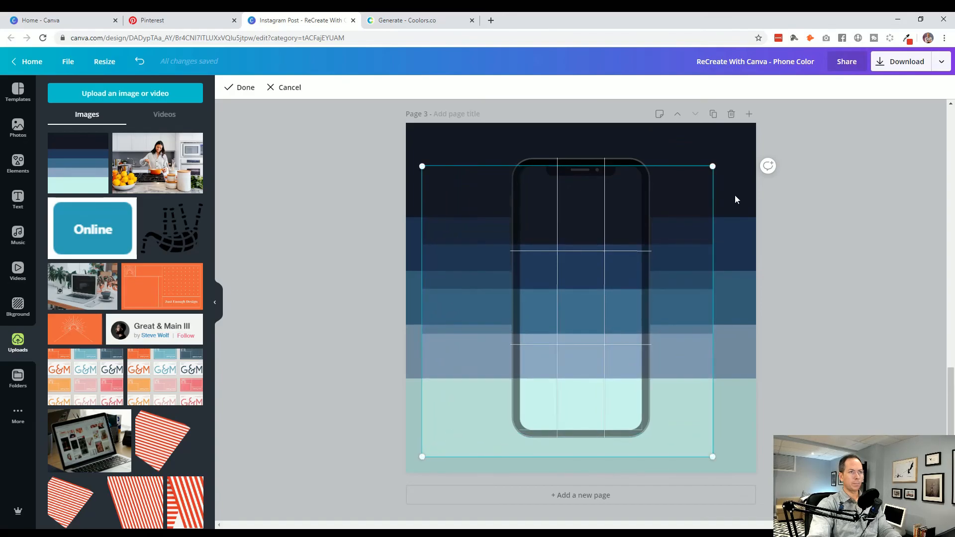
pyautogui.moveTo(717, 172); pyautogui.dragTo(764, 137)
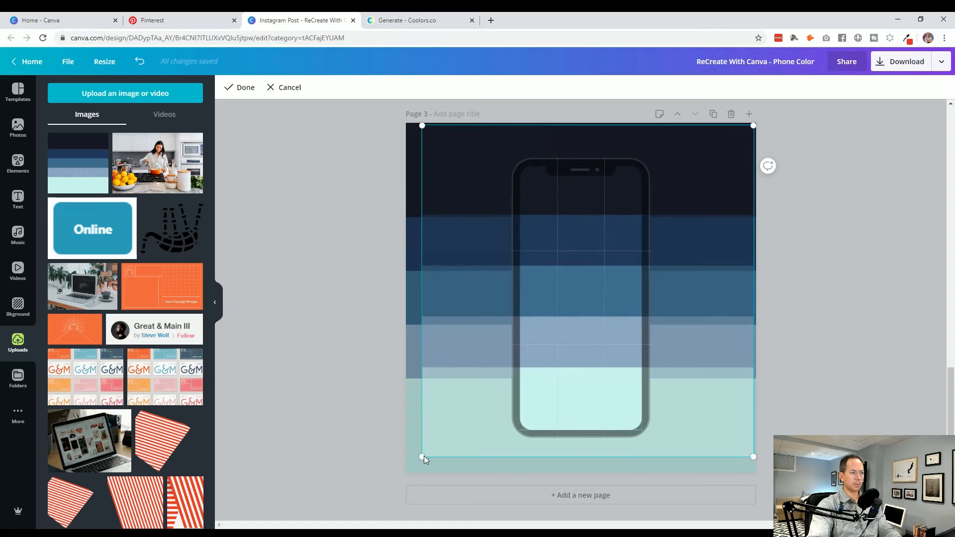
pyautogui.moveTo(422, 456); pyautogui.dragTo(412, 463)
# - Reposition and resize the image inside the phone frame so its bands line up with the background bands, and apply the crop
pyautogui.moveTo(473, 324); pyautogui.dragTo(474, 330)
pyautogui.moveTo(476, 330); pyautogui.dragTo(476, 331)
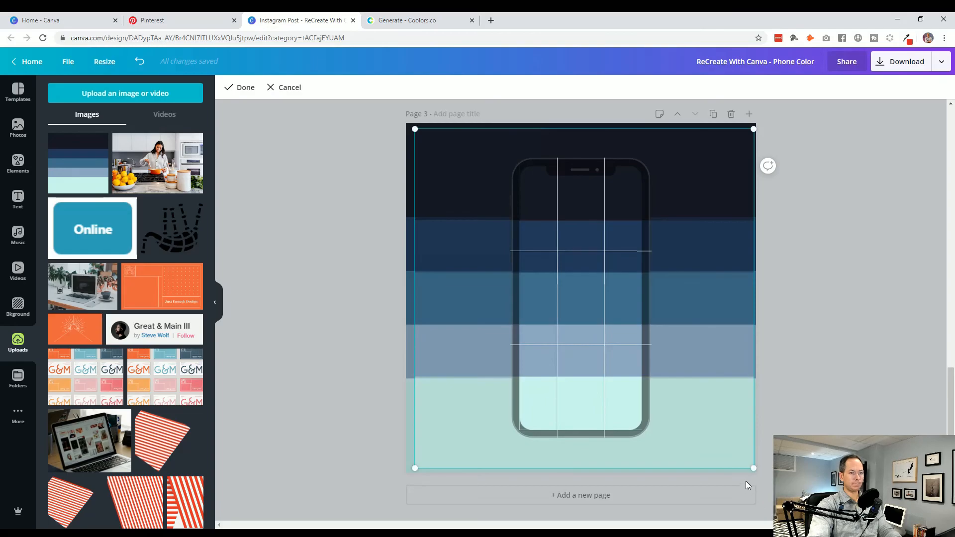
pyautogui.moveTo(755, 467); pyautogui.dragTo(729, 448)
pyautogui.moveTo(454, 172); pyautogui.dragTo(444, 167)
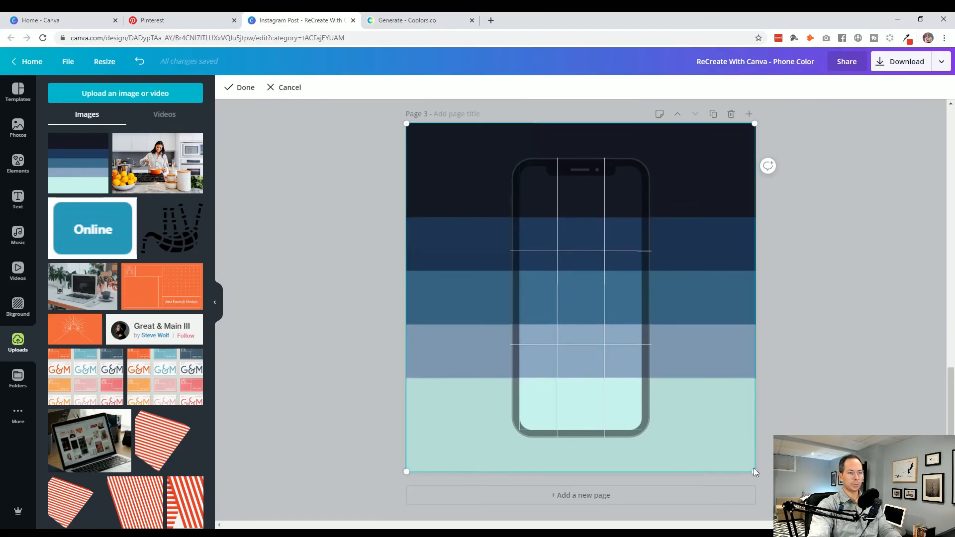
pyautogui.moveTo(745, 462)
pyautogui.mouseDown()
pyautogui.moveTo(728, 446)
pyautogui.moveTo(757, 473)
pyautogui.mouseUp()
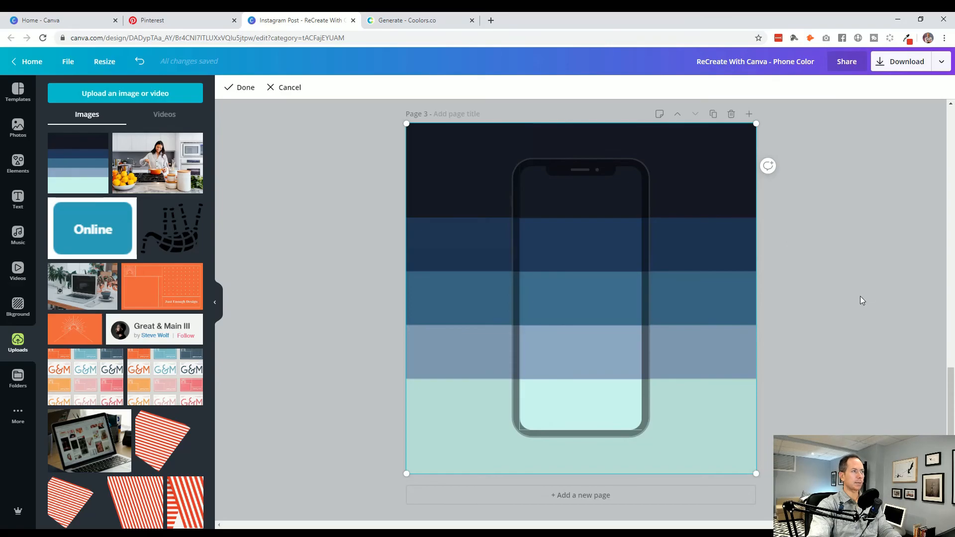
pyautogui.click(226, 85)
pyautogui.click(314, 354)
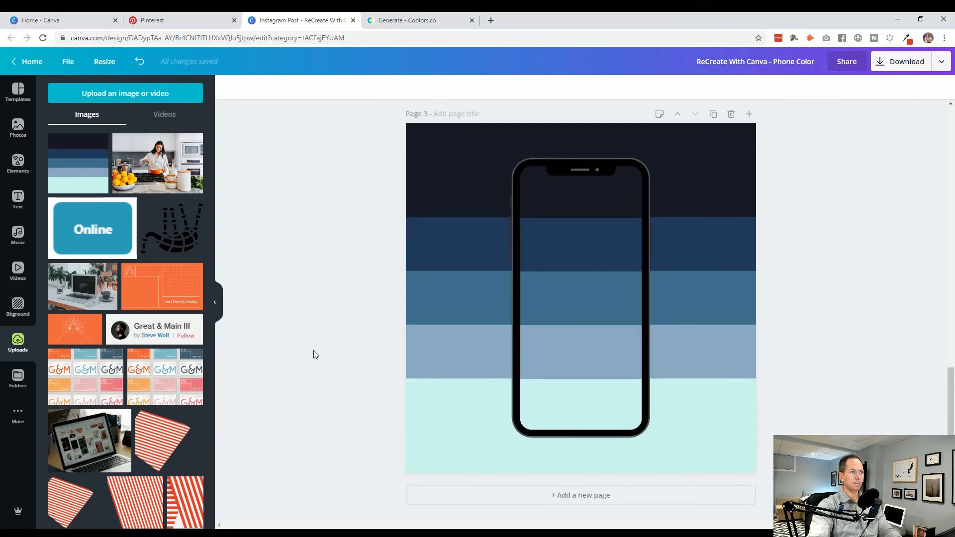
pyautogui.doubleClick(601, 309)
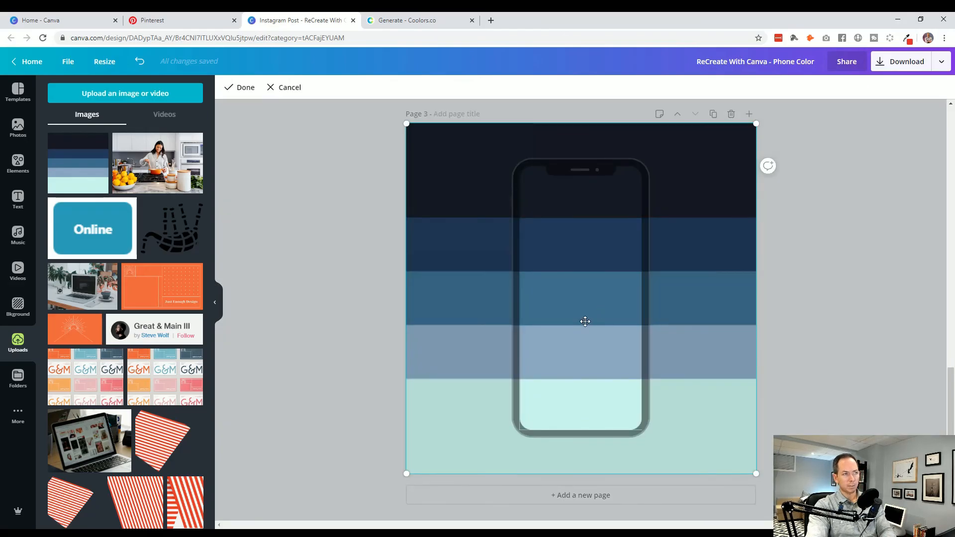
pyautogui.click(279, 342)
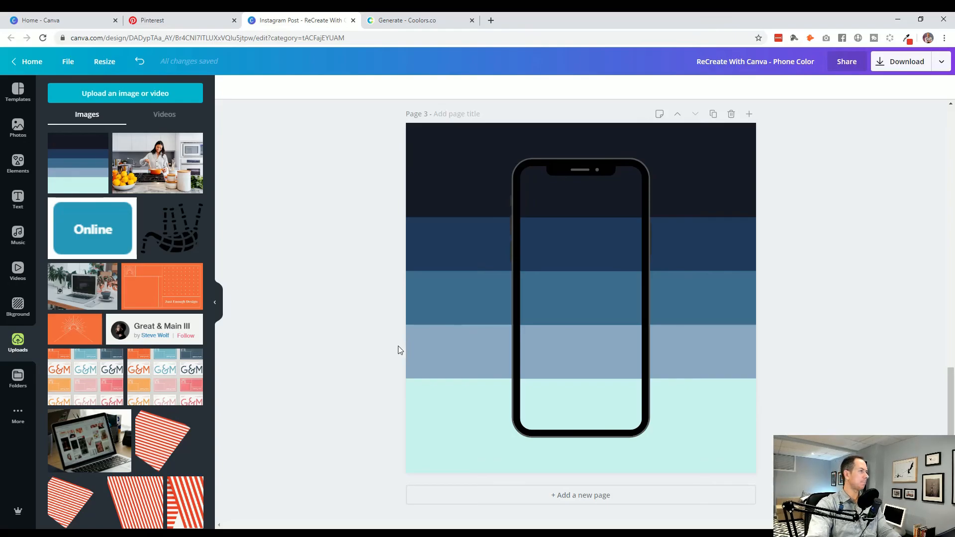
# - Compare the design with the Royal Mail Colour Palette reference on Pinterest and return to the Canva design
pyautogui.click(190, 22)
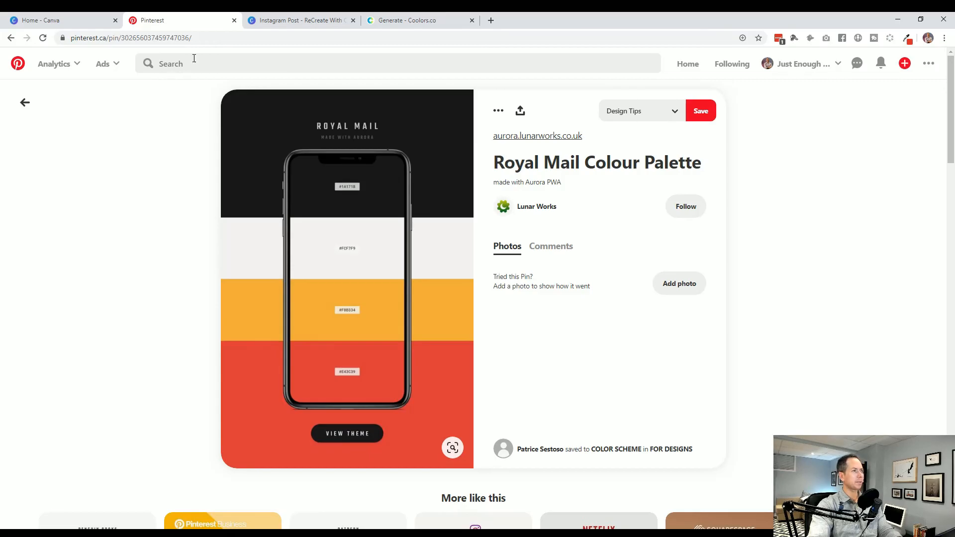
pyautogui.click(277, 23)
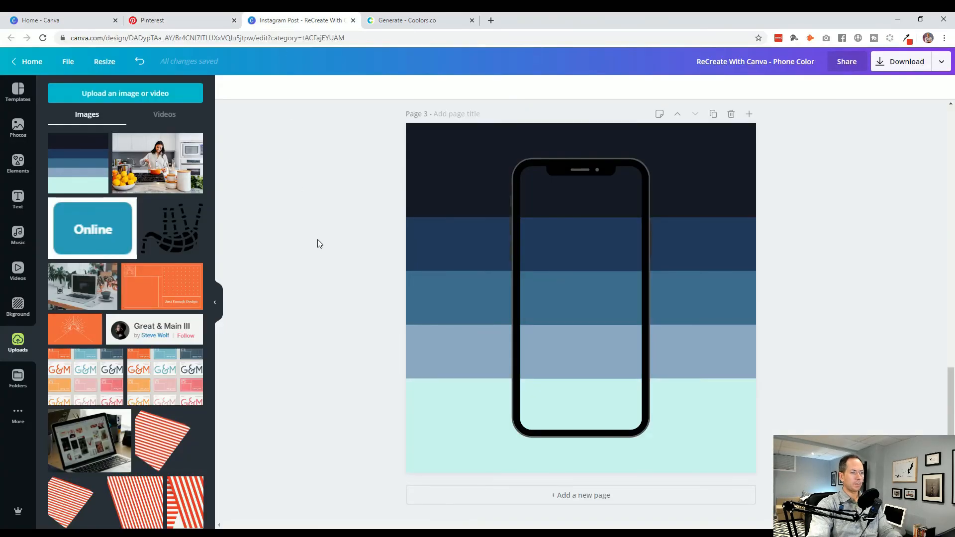
pyautogui.scroll(-6, 82, 281)
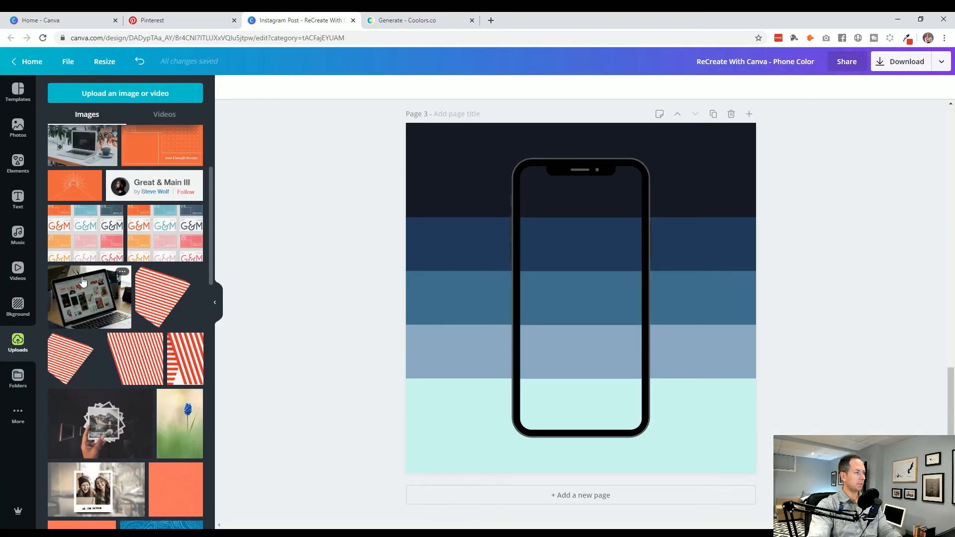
# - Add the uploaded blurred black oval to page 3, shrink it to about 495 × 177, and move it to the phone's base
pyautogui.scroll(-5, 82, 278)
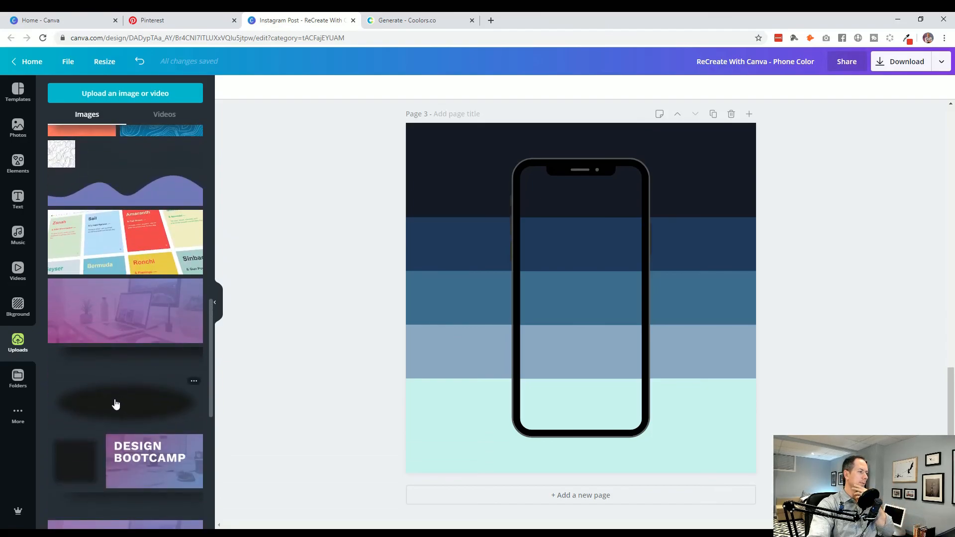
pyautogui.scroll(-1, 116, 404)
pyautogui.click(147, 339)
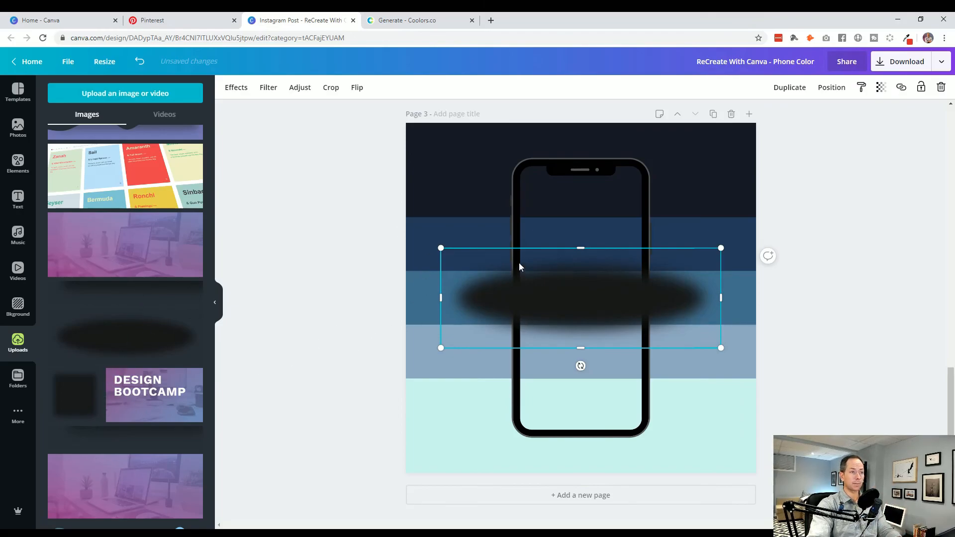
pyautogui.moveTo(440, 248); pyautogui.dragTo(502, 271)
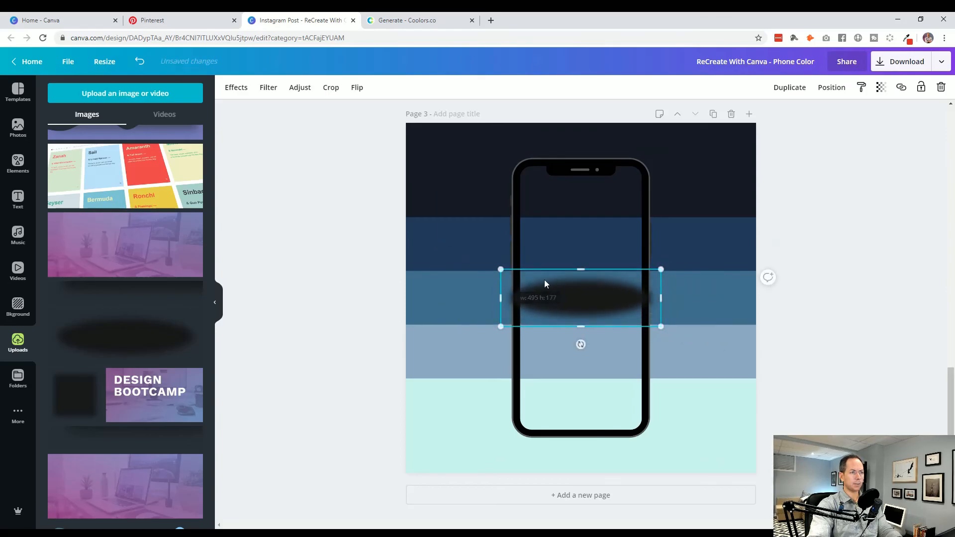
pyautogui.moveTo(554, 291); pyautogui.dragTo(552, 441)
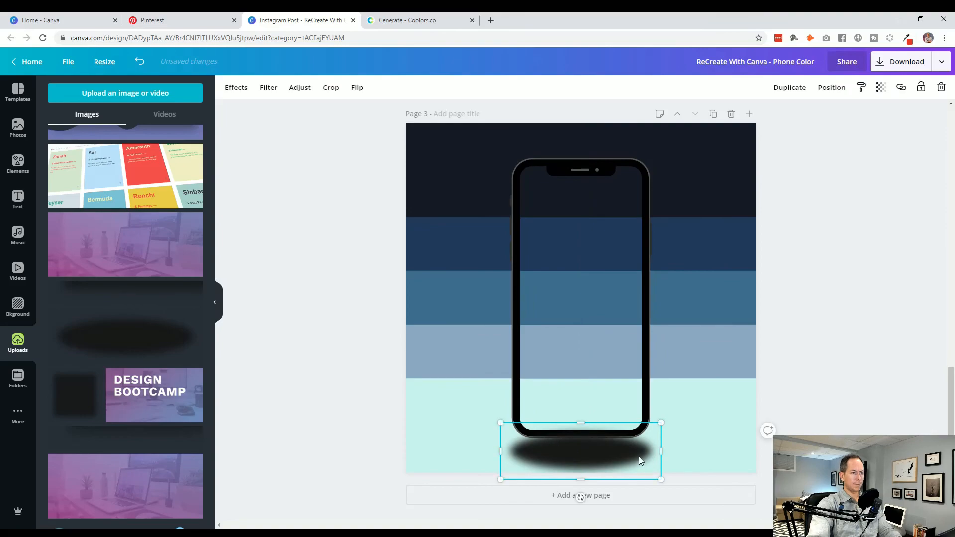
# - Resize the black oval to roughly the phone's width and nudge it to sit across the phone's bottom edge
pyautogui.hotkey('shift', 'Up')
pyautogui.hotkey('shift', 'Up')
pyautogui.hotkey('shift', 'Up')
pyautogui.hotkey('shift', 'Up')
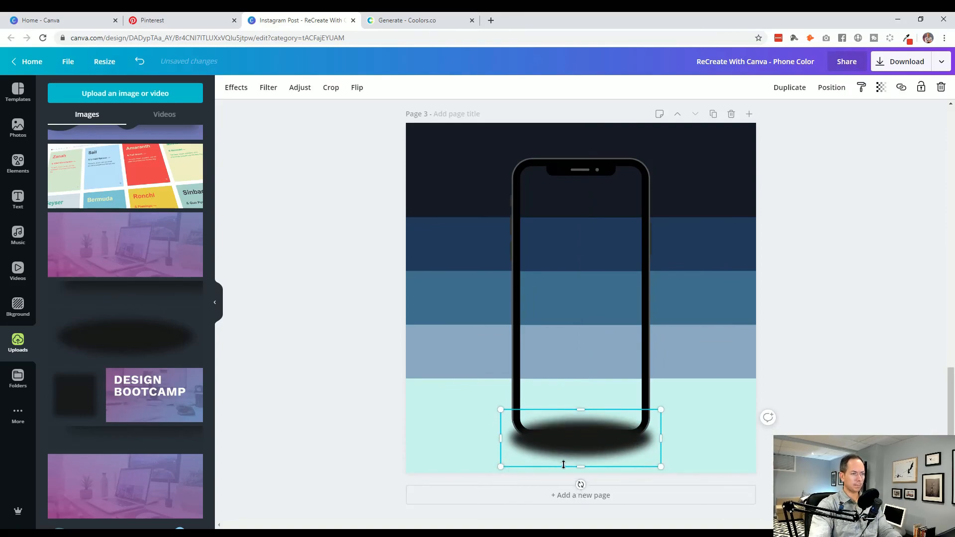
pyautogui.moveTo(580, 465); pyautogui.dragTo(581, 454)
pyautogui.hotkey('ctrl', 'z')
pyautogui.moveTo(499, 469); pyautogui.dragTo(510, 461)
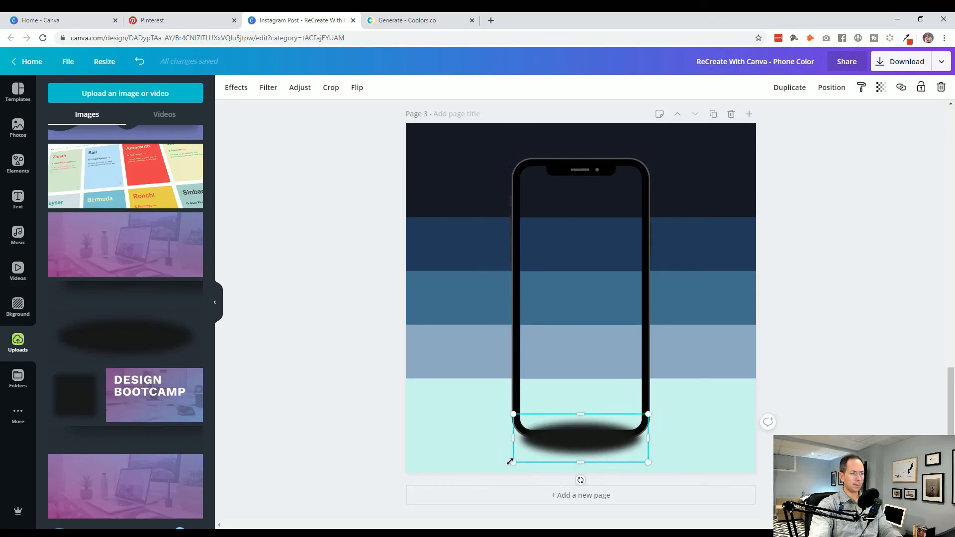
pyautogui.hotkey('shift', 'Up')
pyautogui.hotkey('shift', 'Up')
pyautogui.hotkey('shift', 'Down')
pyautogui.press('Right')
pyautogui.press('Right')
pyautogui.press('Right')
pyautogui.press('Right')
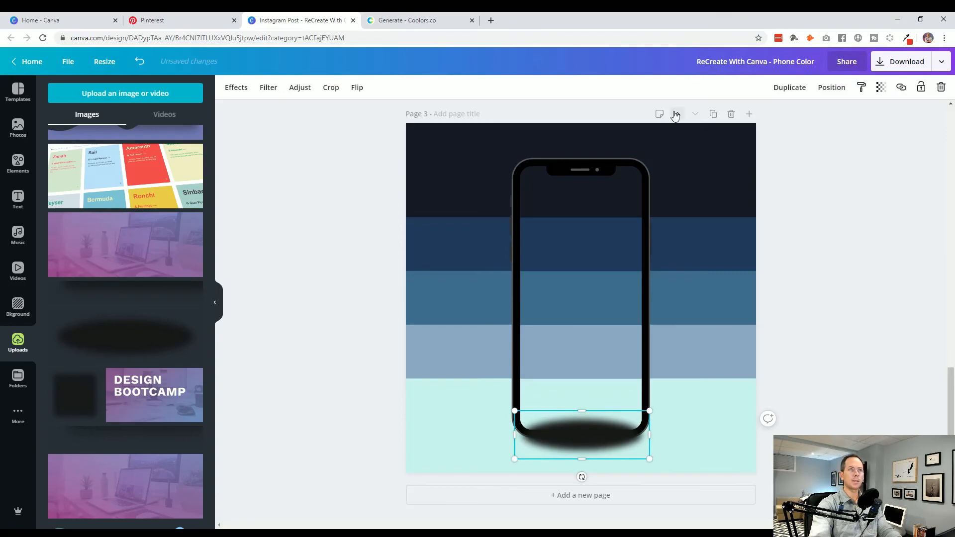
# - Set the oval shadow's transparency to 22 and bring the phone frame in front of it
pyautogui.click(880, 87)
pyautogui.moveTo(858, 113); pyautogui.dragTo(796, 117)
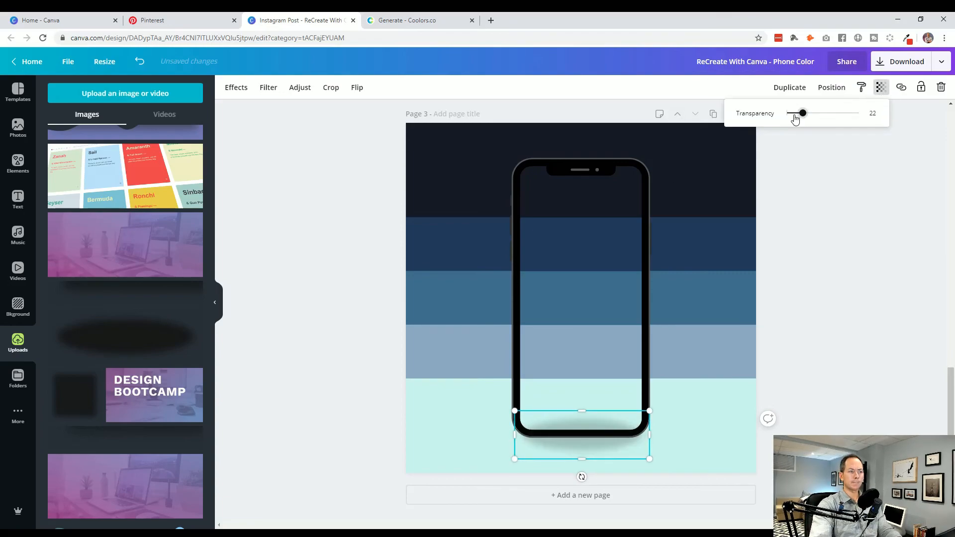
pyautogui.click(646, 250)
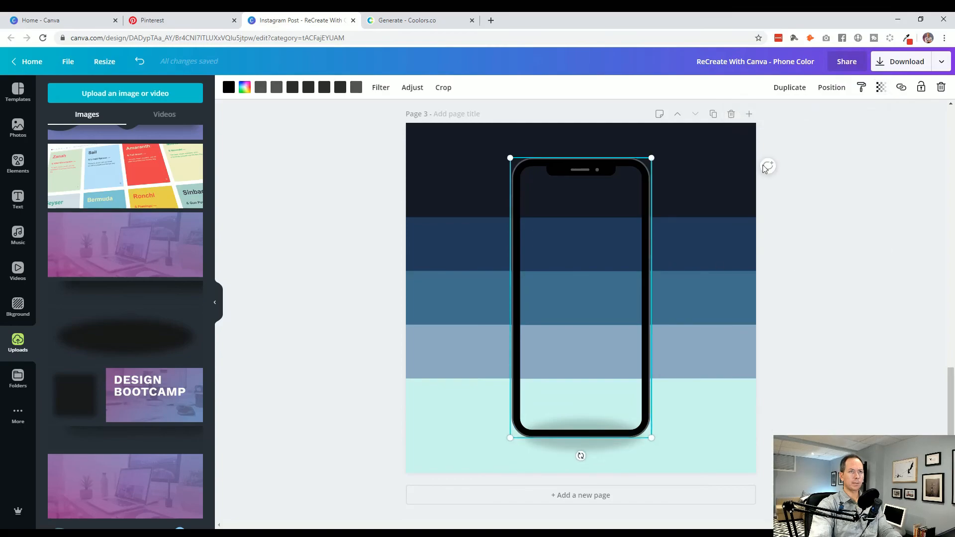
pyautogui.click(881, 88)
pyautogui.click(830, 88)
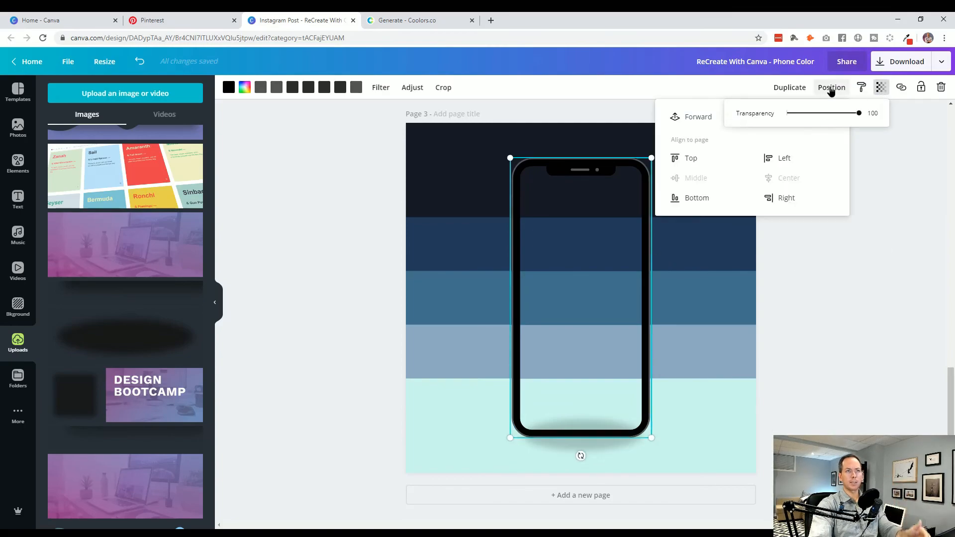
pyautogui.click(697, 121)
pyautogui.click(872, 309)
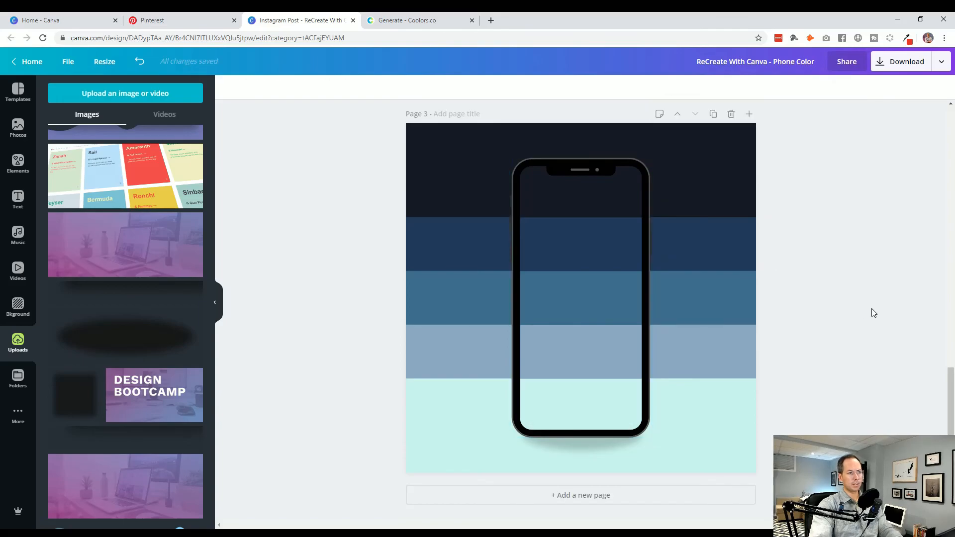
# - Shrink the shadow slightly and nudge it up so only a soft edge shows beneath the phone
pyautogui.click(593, 450)
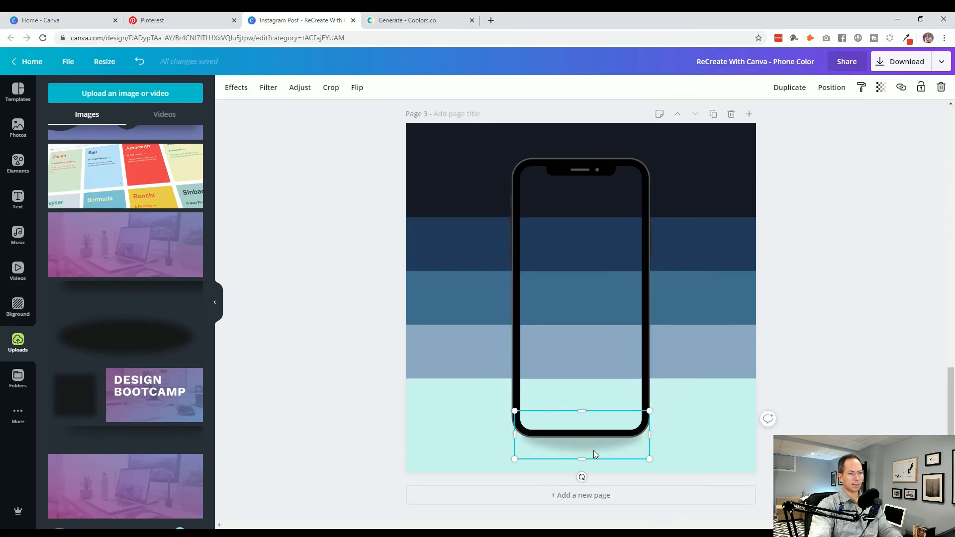
pyautogui.moveTo(649, 458); pyautogui.dragTo(643, 455)
pyautogui.hotkey('shift', 'Up')
pyautogui.hotkey('shift', 'Up')
pyautogui.press('Down')
pyautogui.press('Down')
pyautogui.press('Down')
pyautogui.press('Down')
pyautogui.press('Down')
pyautogui.press('Down')
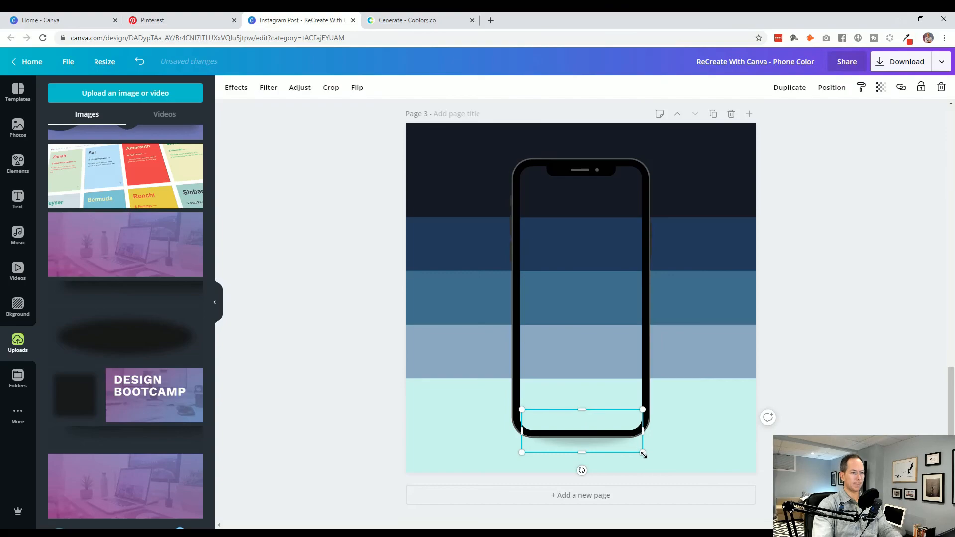
pyautogui.moveTo(644, 451); pyautogui.dragTo(649, 453)
pyautogui.press('Down')
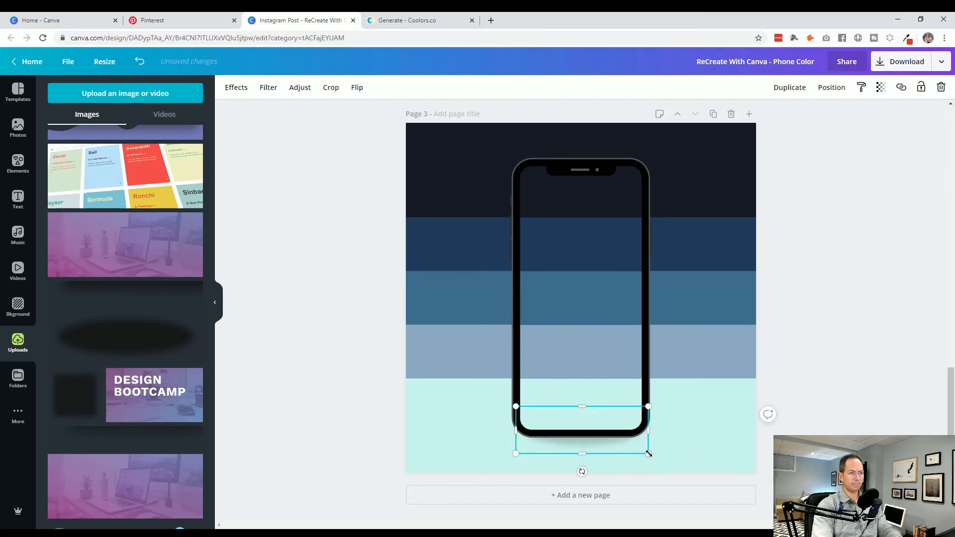
pyautogui.click(865, 337)
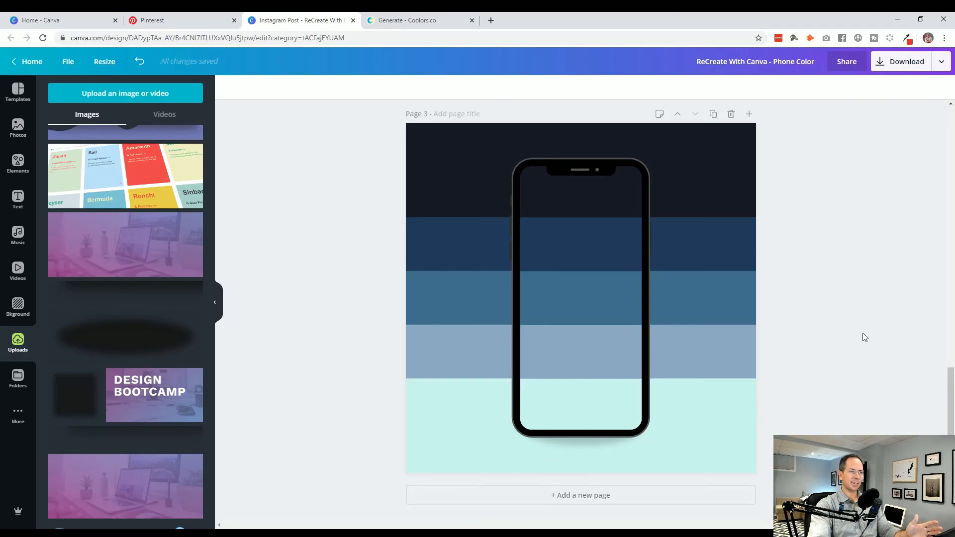
pyautogui.click(685, 342)
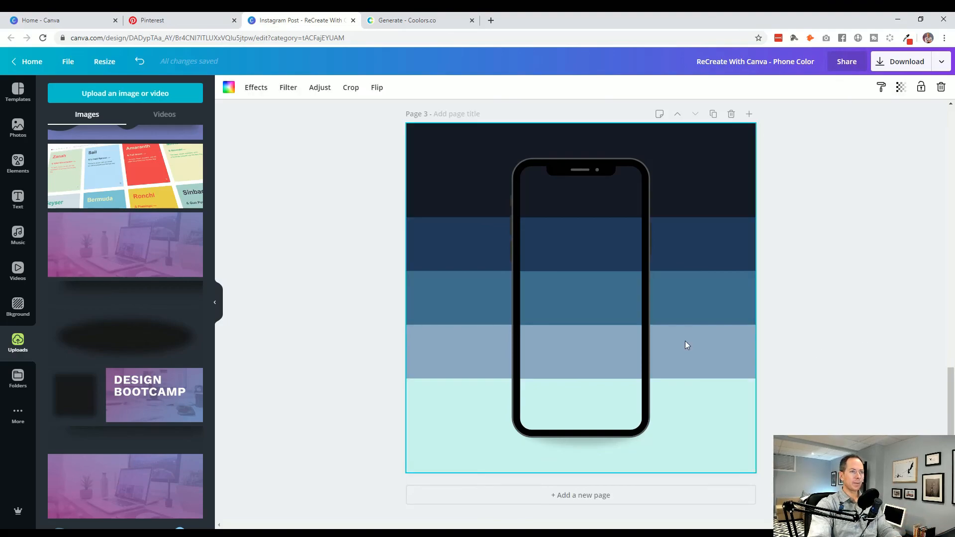
pyautogui.doubleClick(705, 332)
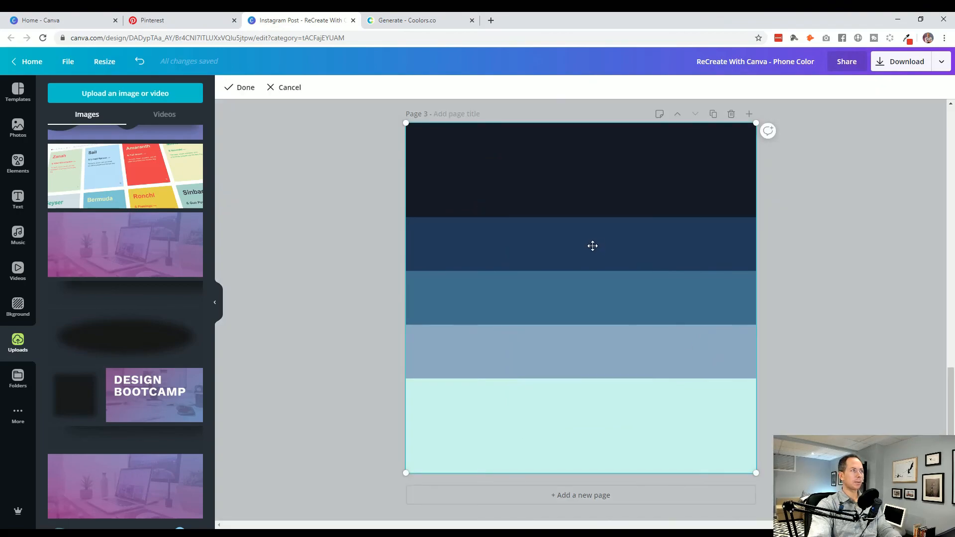
pyautogui.click(273, 134)
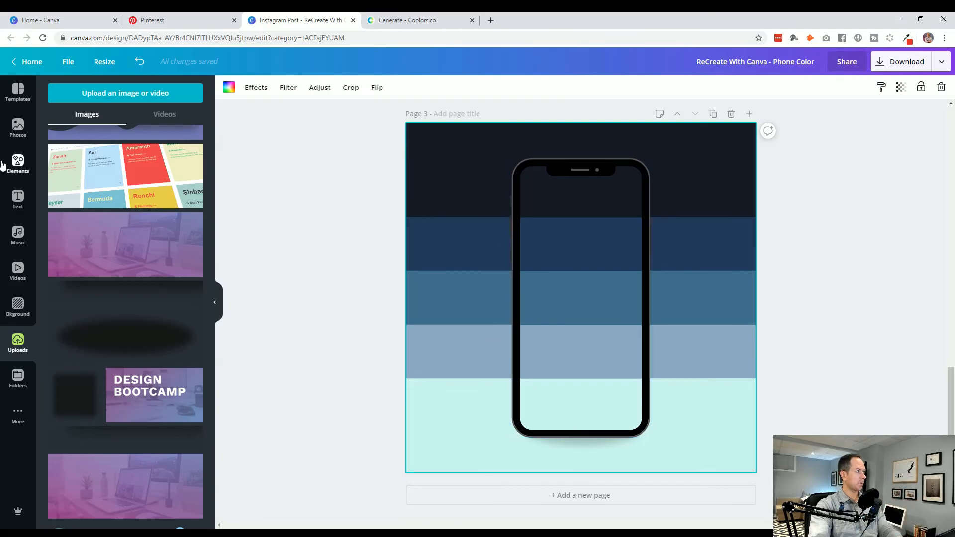
# - Add a square shape to page 3, color it black, and enlarge it to cover the whole page
pyautogui.click(18, 162)
pyautogui.click(105, 343)
pyautogui.moveTo(481, 187); pyautogui.dragTo(434, 152)
pyautogui.click(229, 87)
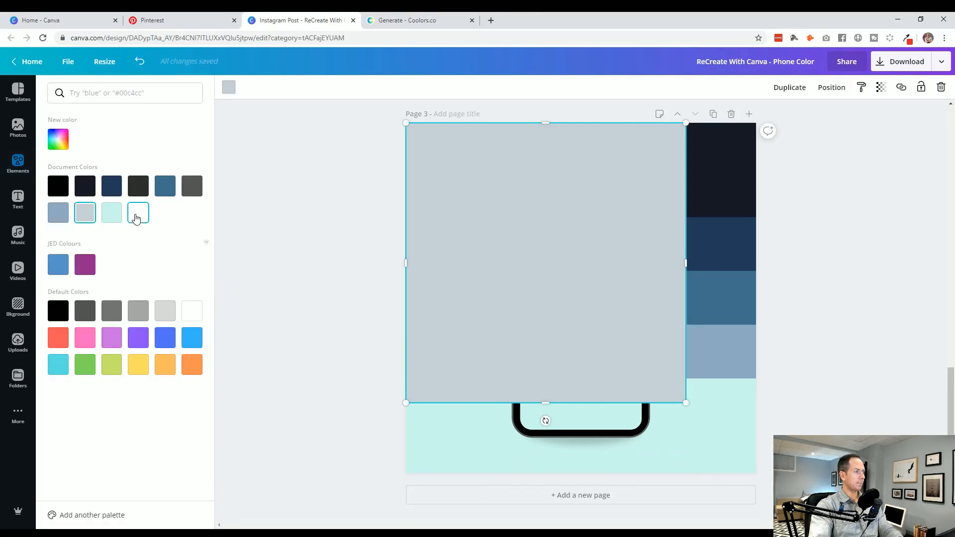
pyautogui.click(58, 185)
pyautogui.moveTo(692, 407); pyautogui.dragTo(756, 472)
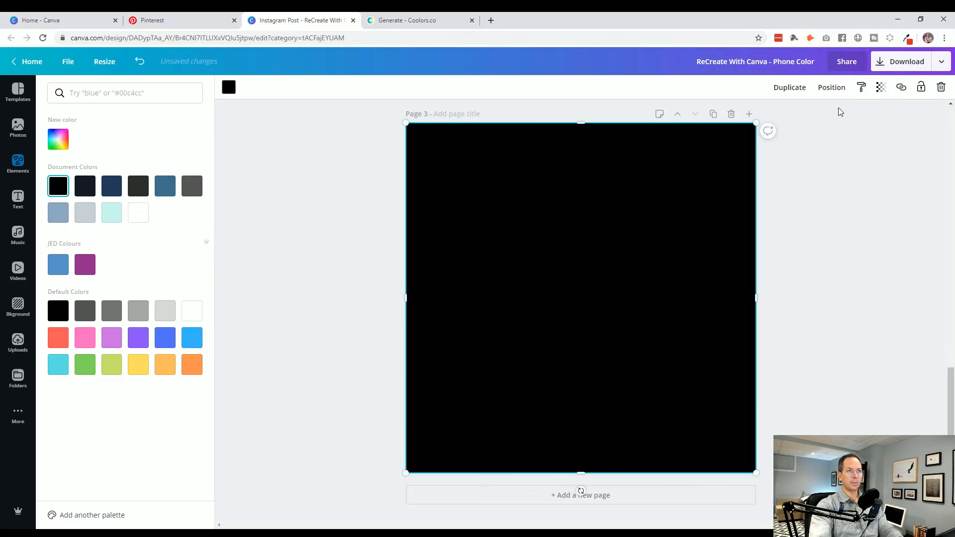
# - Make the black square semi-transparent and send it behind the phone and its shadow to darken only the background
pyautogui.click(880, 87)
pyautogui.moveTo(858, 113); pyautogui.dragTo(825, 114)
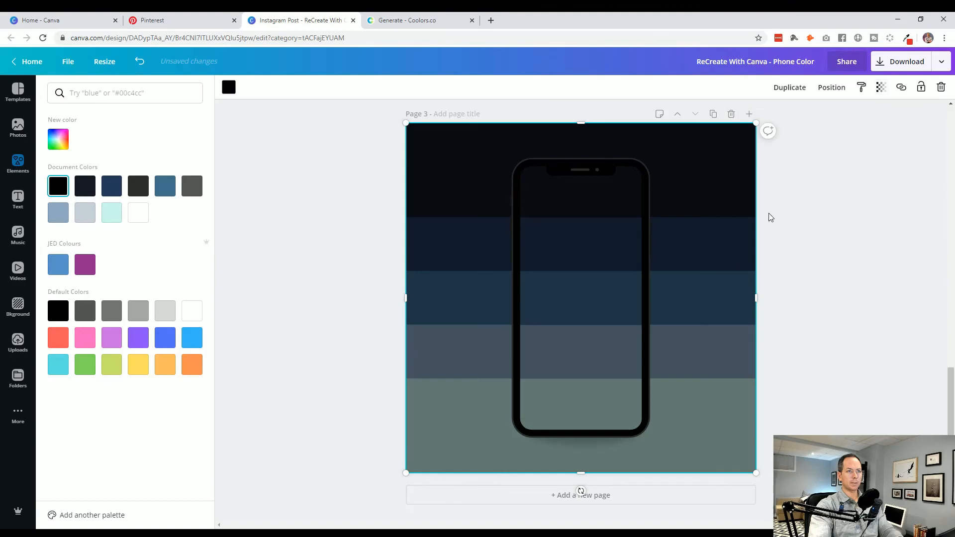
pyautogui.click(841, 90)
pyautogui.click(801, 118)
pyautogui.click(838, 91)
pyautogui.click(838, 91)
pyautogui.click(809, 119)
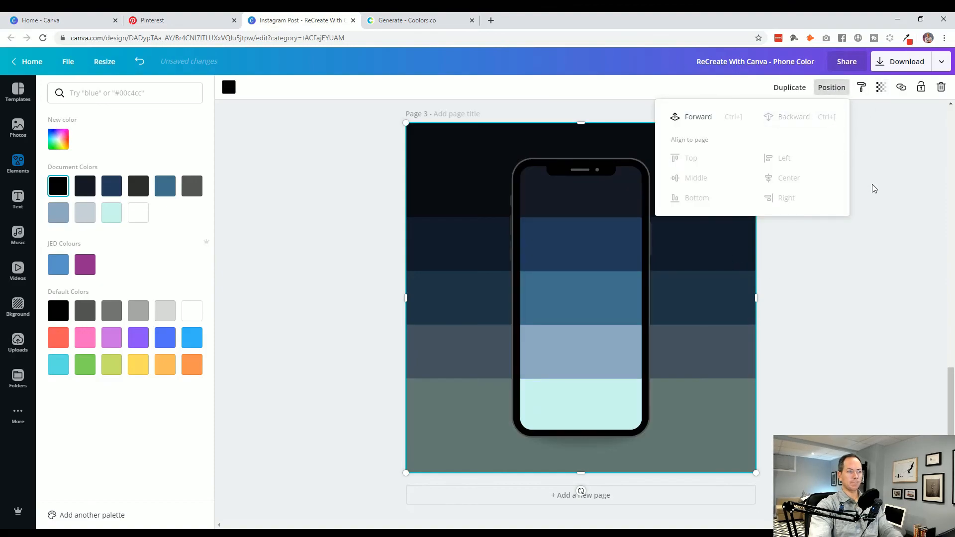
pyautogui.click(887, 269)
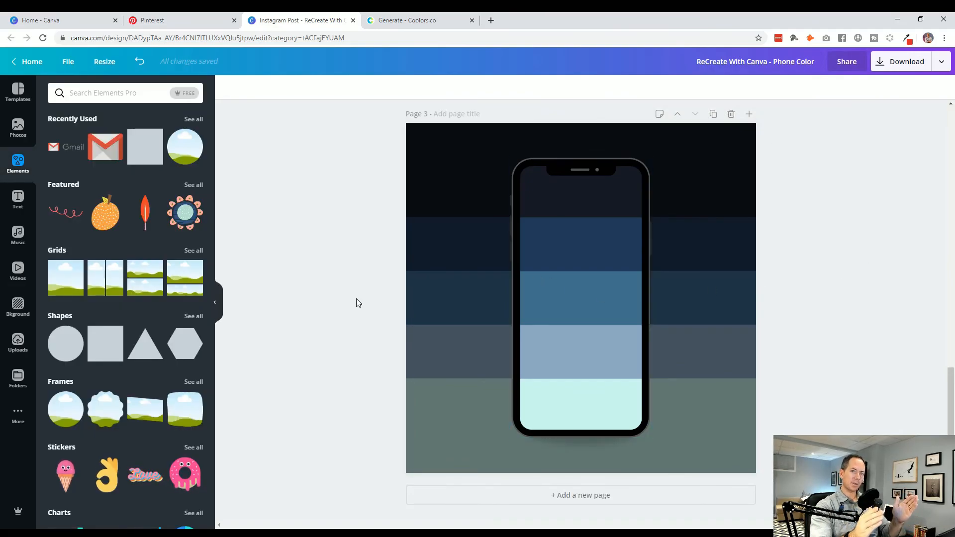
# - Try white as the overlay square's color, and delete the overlay from page 3
pyautogui.click(450, 255)
pyautogui.click(227, 88)
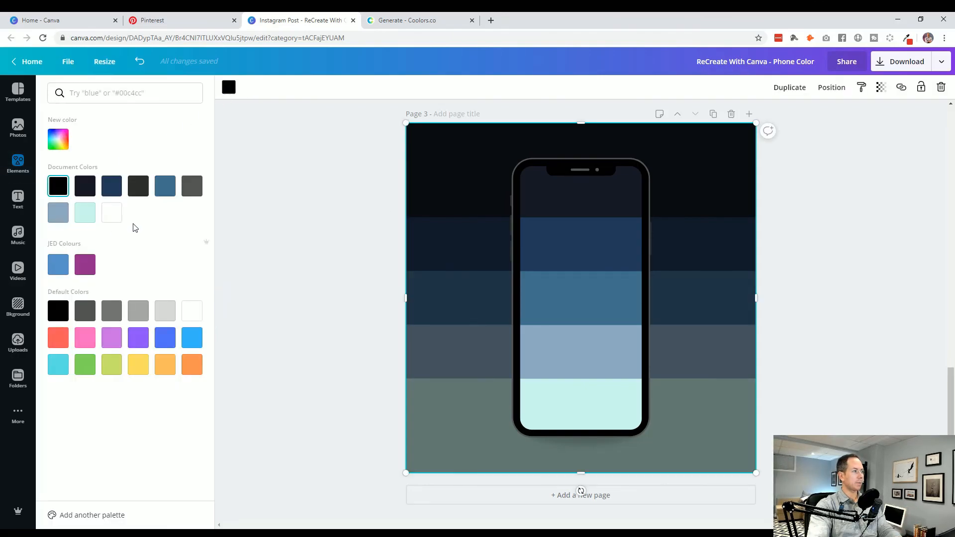
pyautogui.click(111, 213)
pyautogui.click(276, 239)
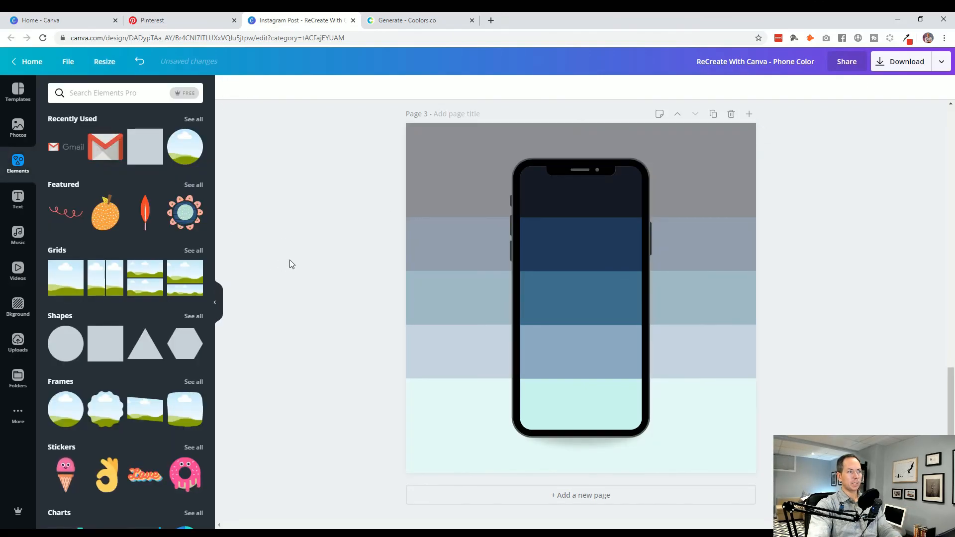
pyautogui.click(416, 262)
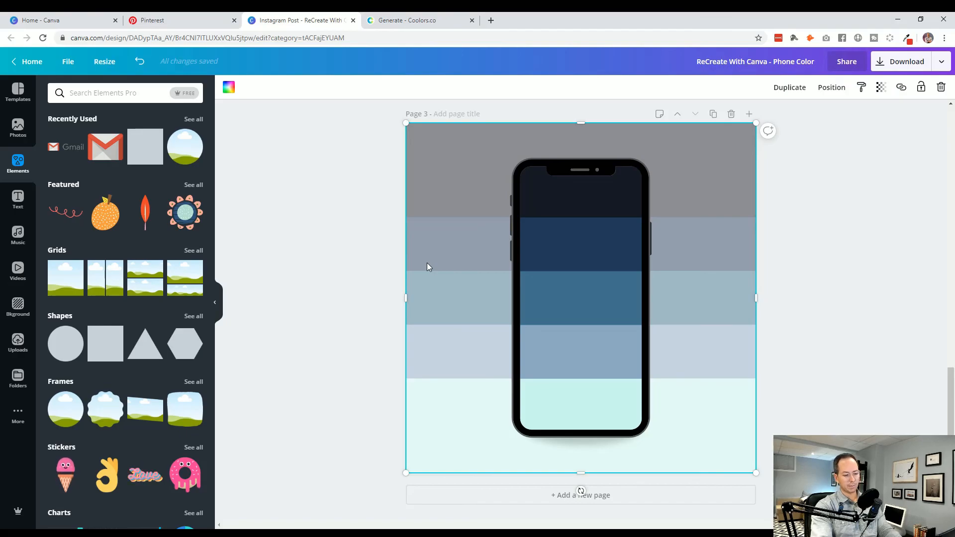
pyautogui.press('Delete')
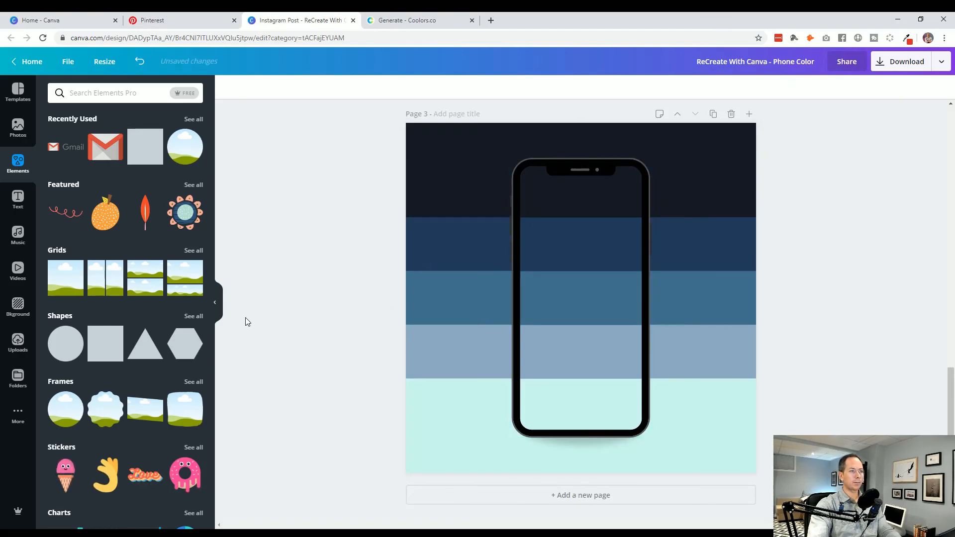
# - Add a new page after page 3 and clear its background to leave it blank
pyautogui.scroll(8, 362, 338)
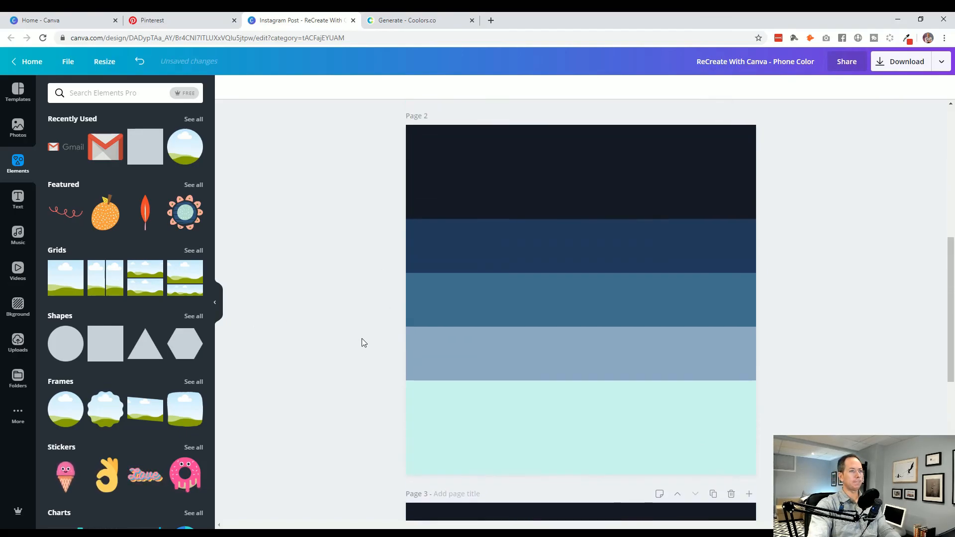
pyautogui.scroll(8, 362, 338)
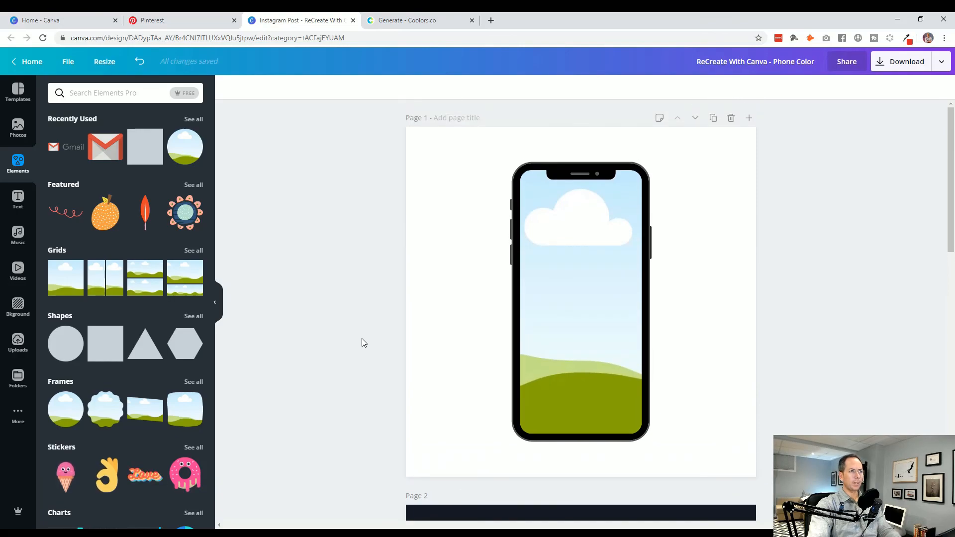
pyautogui.scroll(-15, 362, 339)
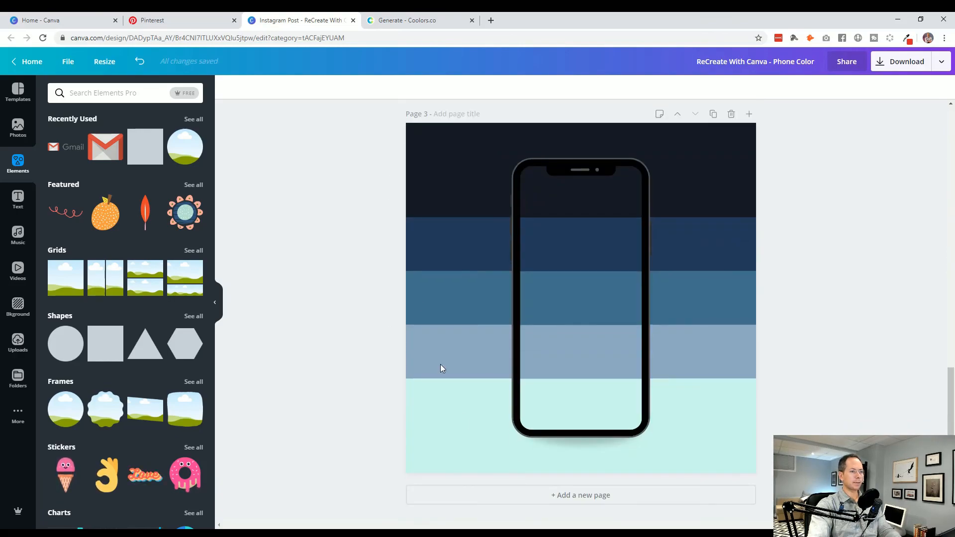
pyautogui.click(565, 495)
pyautogui.click(491, 406)
pyautogui.press('Delete')
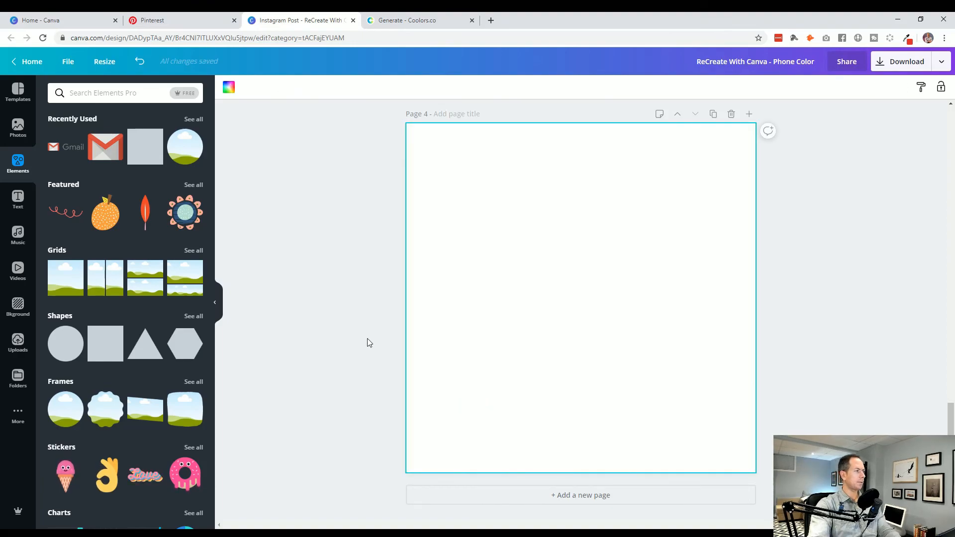
# - Copy the phone frame together with its shadow from page 3 and paste them onto page 4
pyautogui.scroll(5, 368, 275)
pyautogui.click(579, 262)
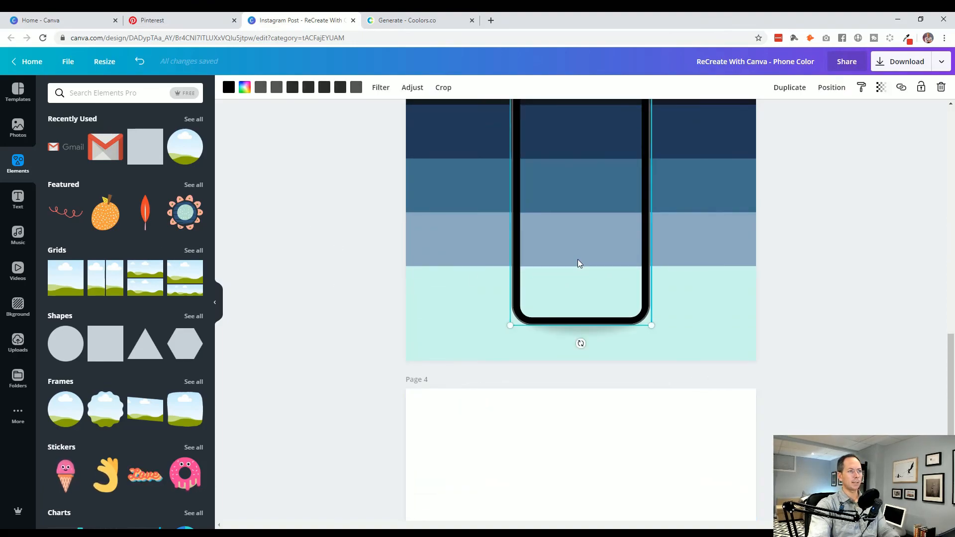
pyautogui.keyDown('shift'); pyautogui.click(545, 333); pyautogui.keyUp('shift')
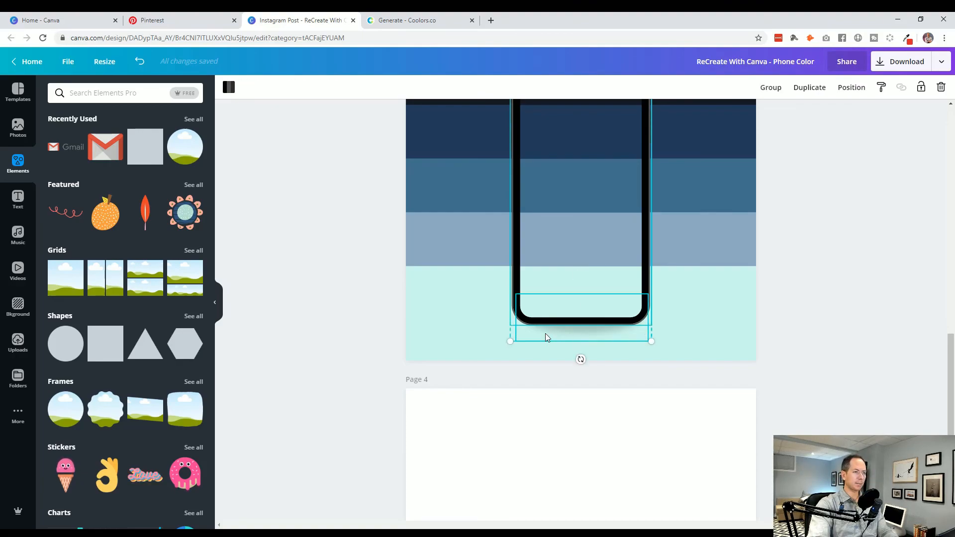
pyautogui.scroll(-5, 348, 338)
pyautogui.scroll(9, 368, 337)
pyautogui.scroll(-5, 334, 339)
pyautogui.click(516, 324)
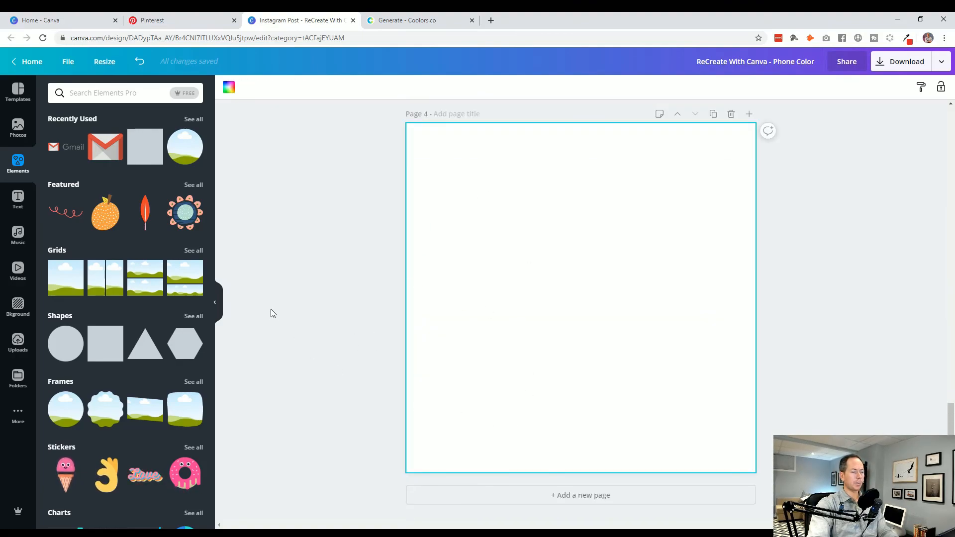
pyautogui.scroll(-6, 331, 303)
pyautogui.hotkey('ctrl', 'v')
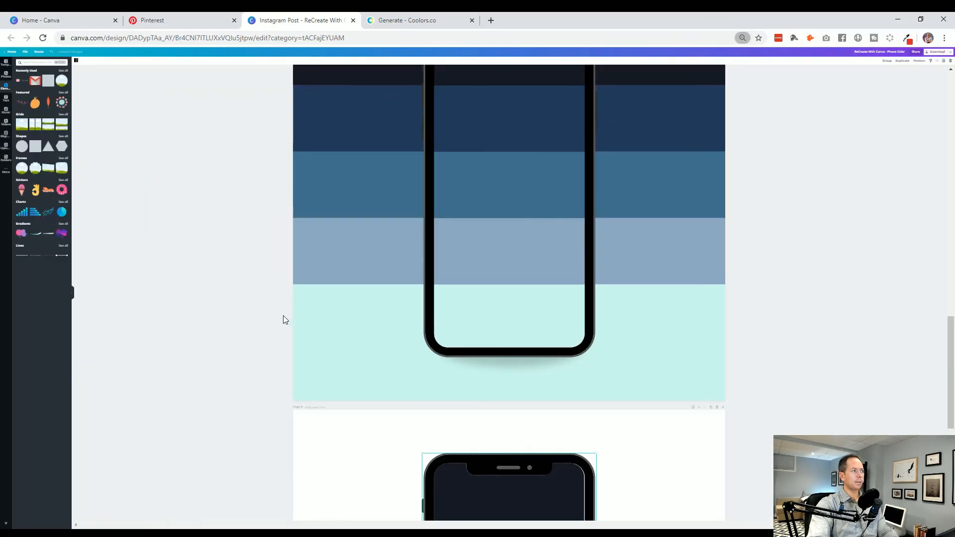
# - Fill the phone's screen and page 4's background with the photo of a white cup full of coffee beans
pyautogui.scroll(4, 283, 315)
pyautogui.scroll(-3, 282, 315)
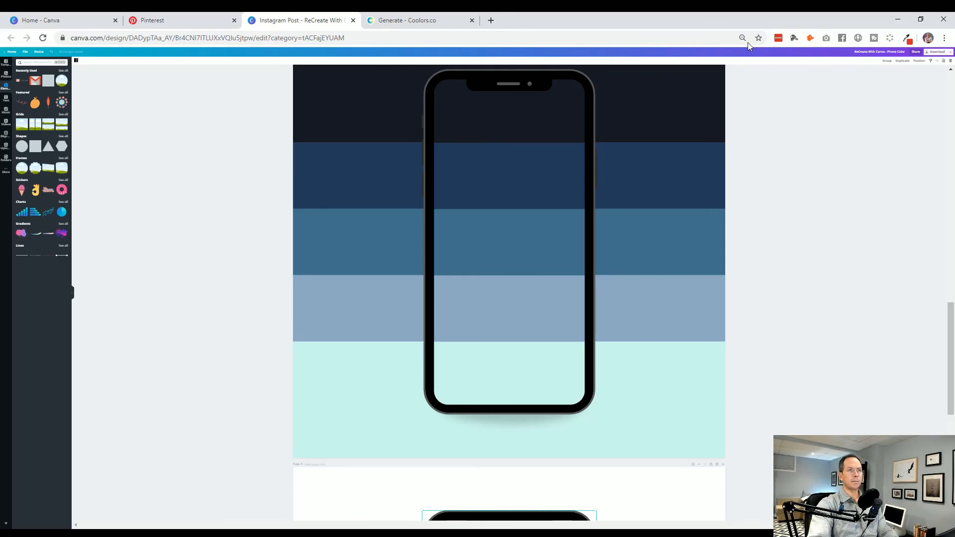
pyautogui.click(741, 61)
pyautogui.scroll(-1, 334, 269)
pyautogui.scroll(-8, 333, 273)
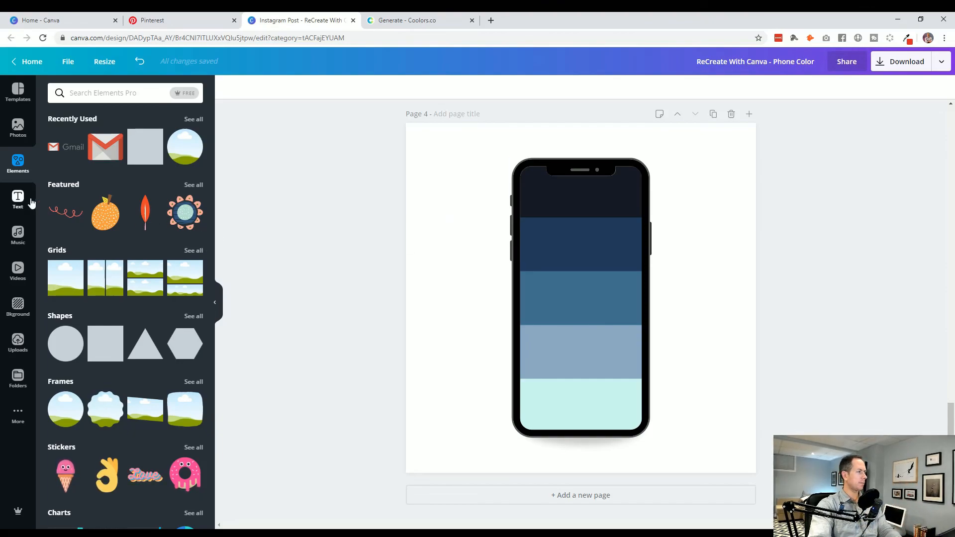
pyautogui.click(14, 135)
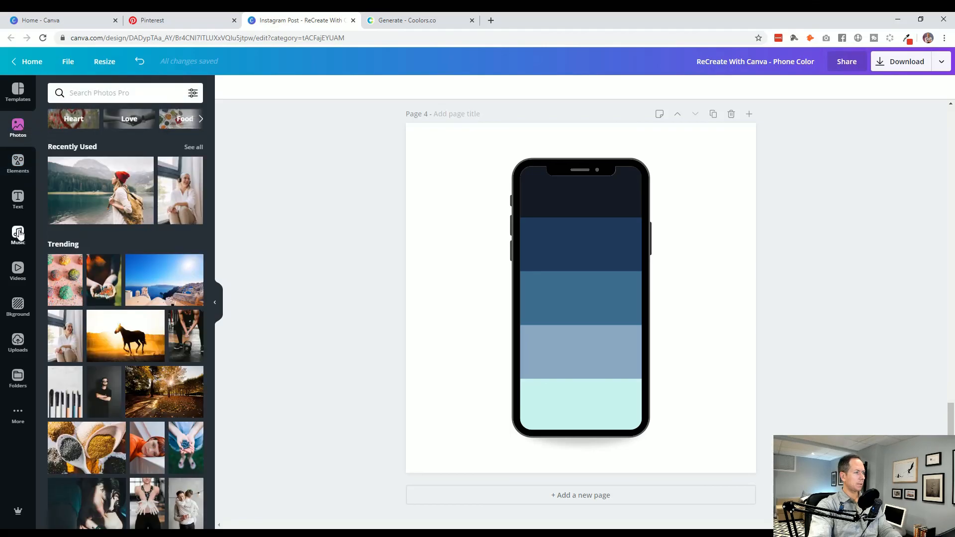
pyautogui.scroll(-4, 157, 349)
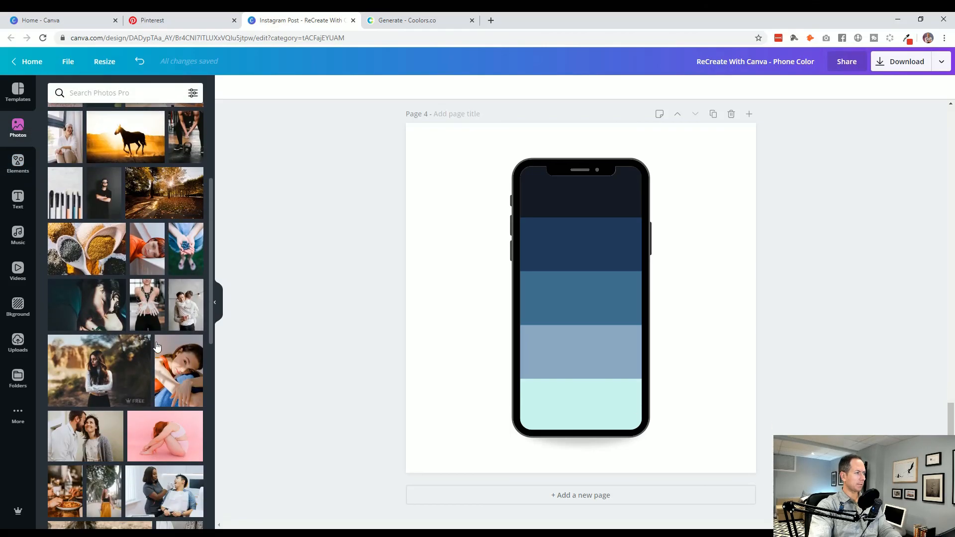
pyautogui.scroll(-4, 157, 349)
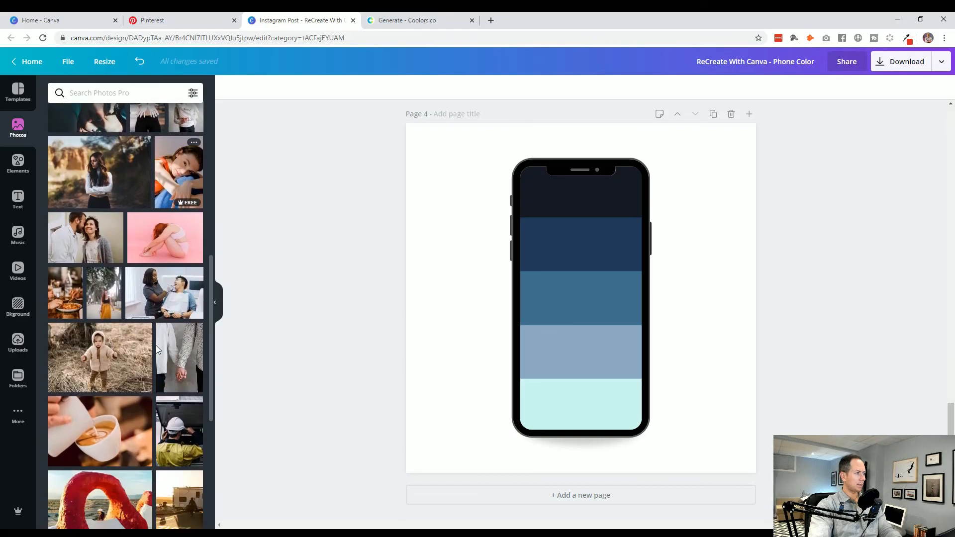
pyautogui.scroll(-3, 156, 350)
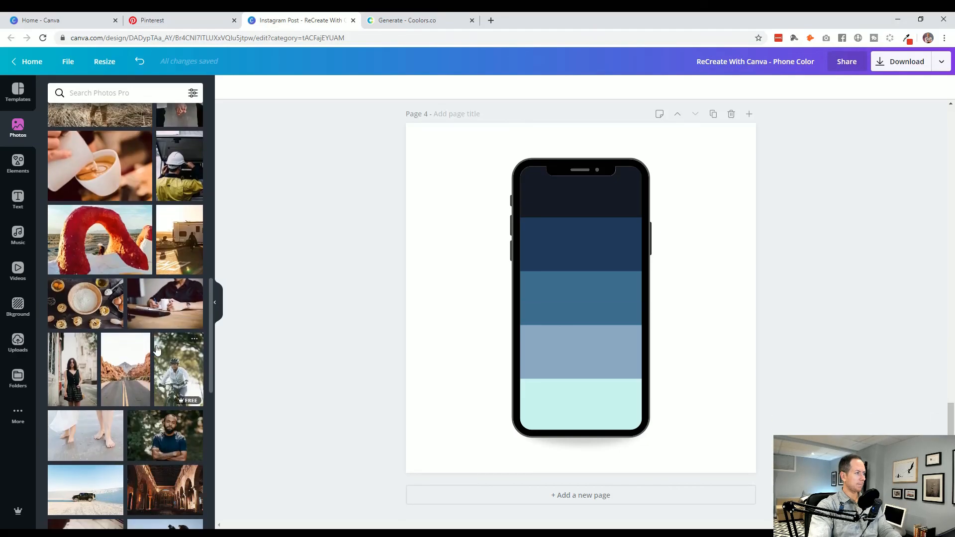
pyautogui.scroll(-2, 156, 349)
pyautogui.scroll(2, 156, 350)
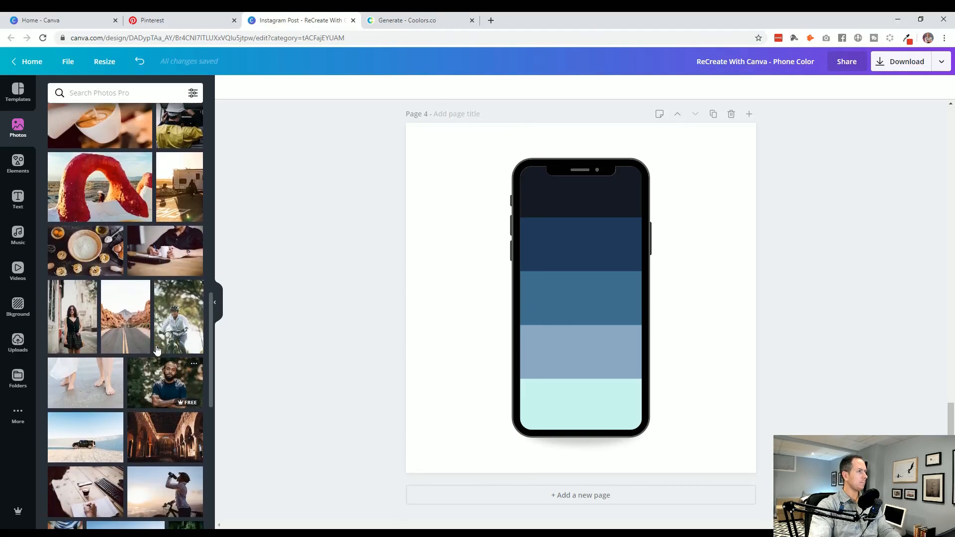
pyautogui.scroll(-5, 156, 349)
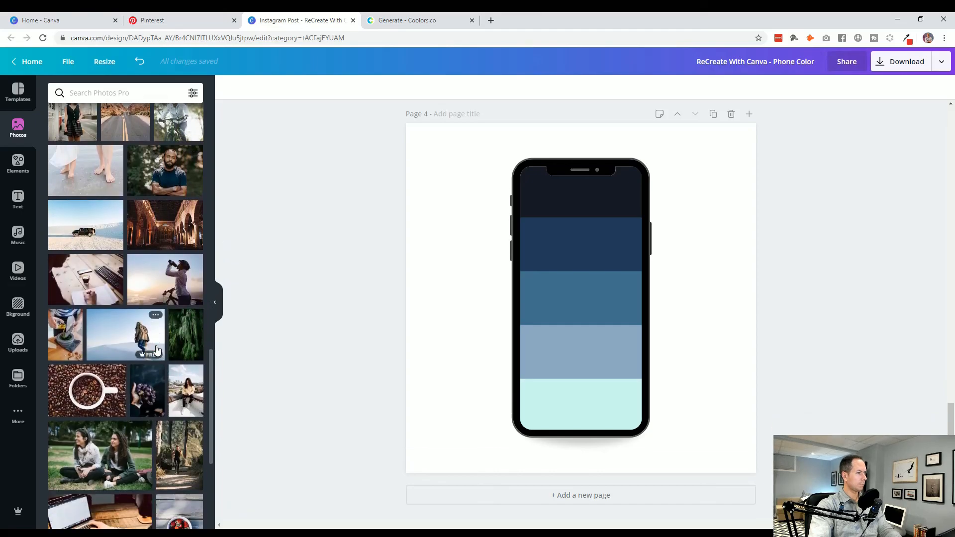
pyautogui.scroll(-4, 156, 349)
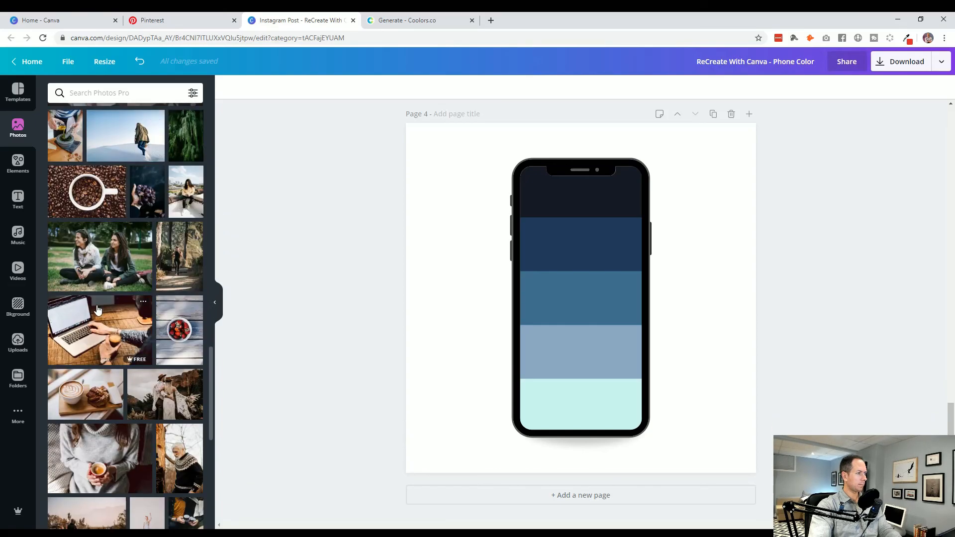
pyautogui.scroll(-1, 88, 281)
pyautogui.scroll(1, 88, 281)
pyautogui.moveTo(82, 195); pyautogui.dragTo(554, 250)
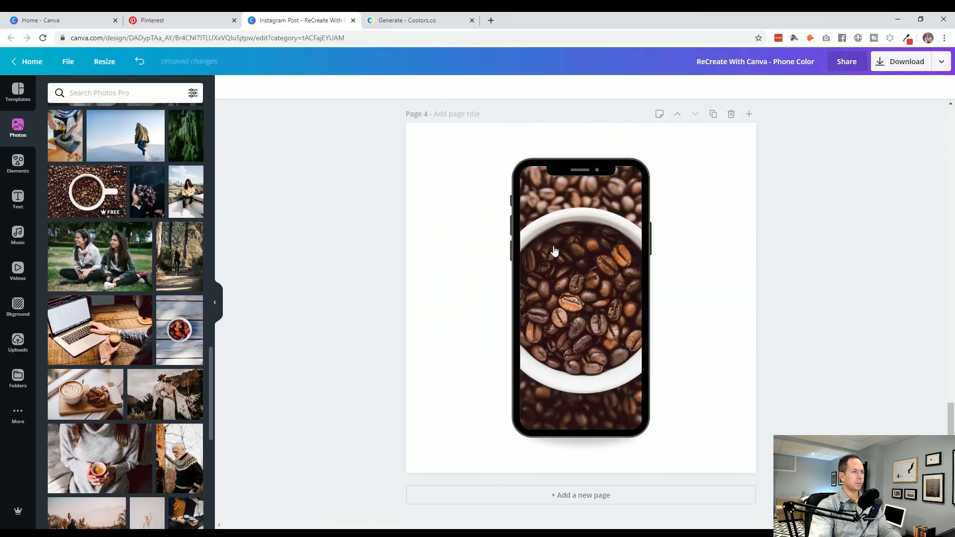
pyautogui.moveTo(65, 194); pyautogui.dragTo(433, 215)
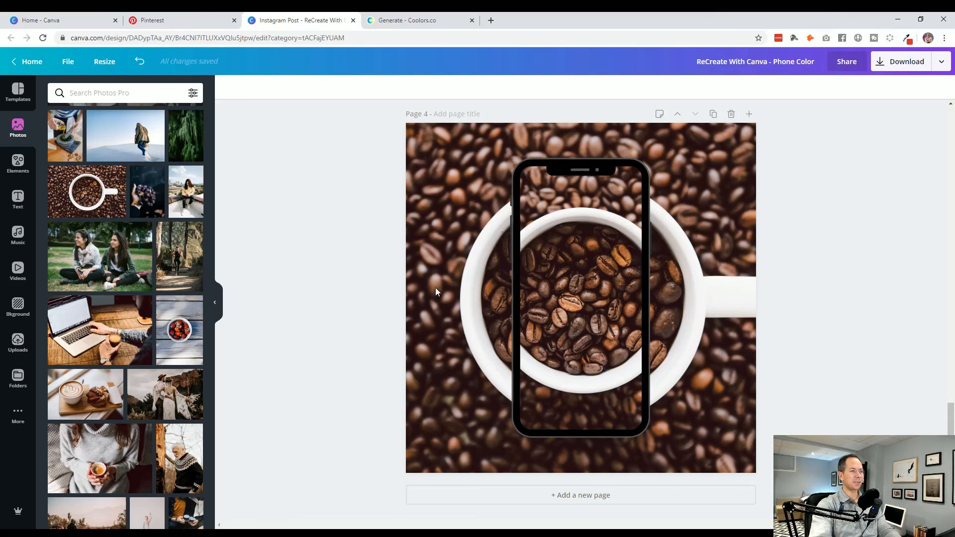
# - Make page 4's background photo semi-transparent to fade it around the phone
pyautogui.click(446, 294)
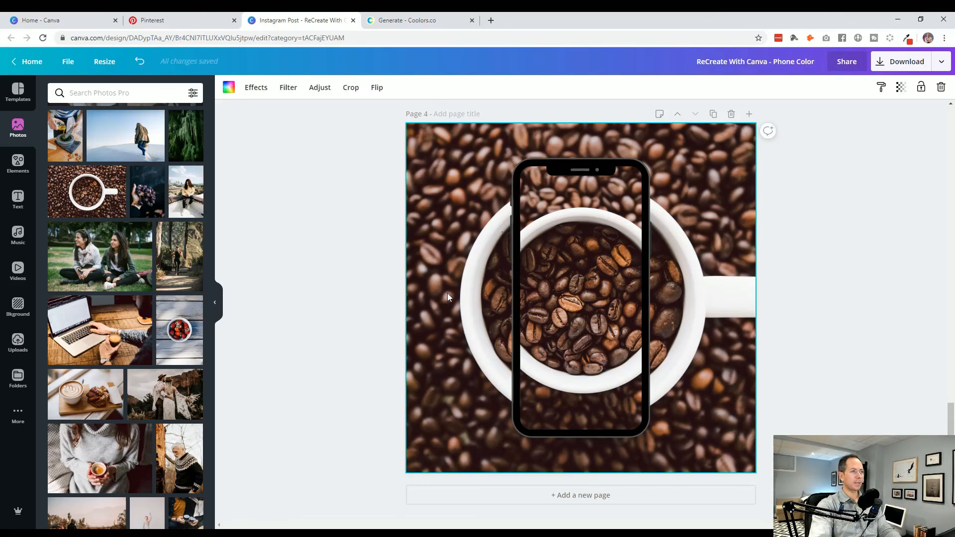
pyautogui.click(901, 88)
pyautogui.moveTo(878, 113); pyautogui.dragTo(827, 119)
pyautogui.click(854, 253)
pyautogui.click(868, 309)
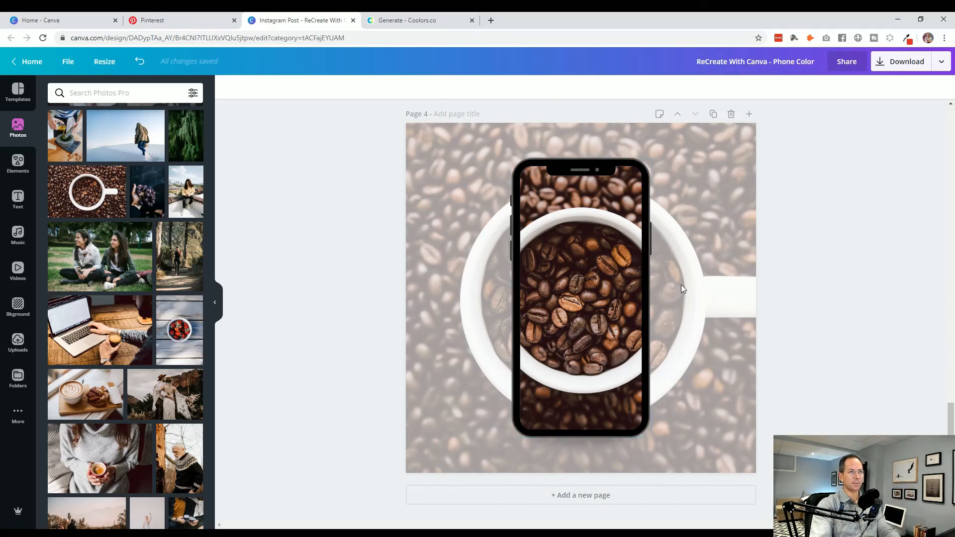
# - Blur page 4's background photo by 17 and set its transparency to 74
pyautogui.click(706, 284)
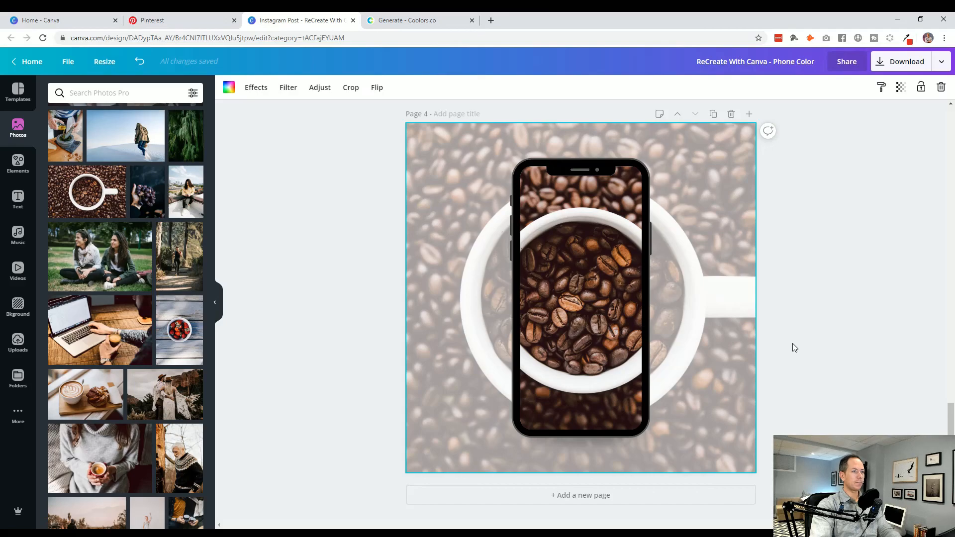
pyautogui.click(256, 87)
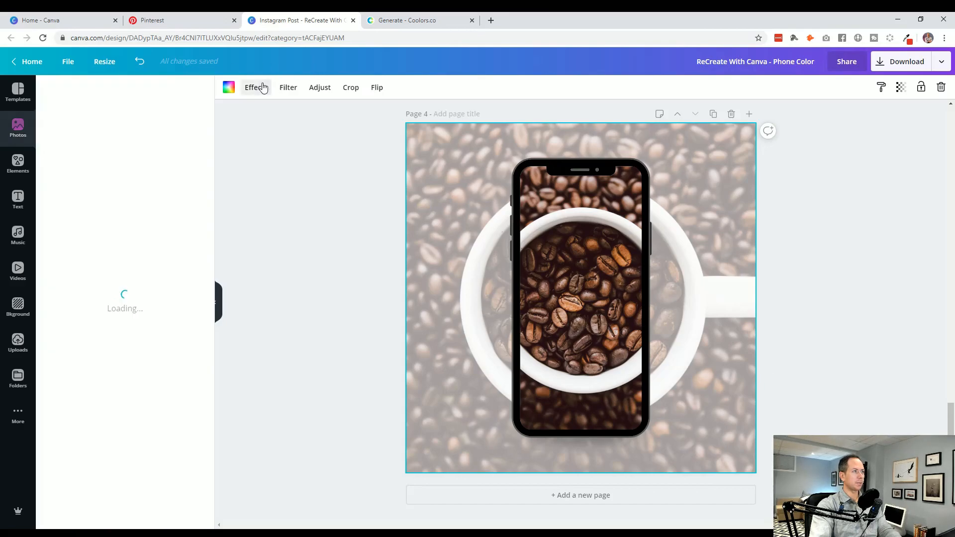
pyautogui.click(293, 90)
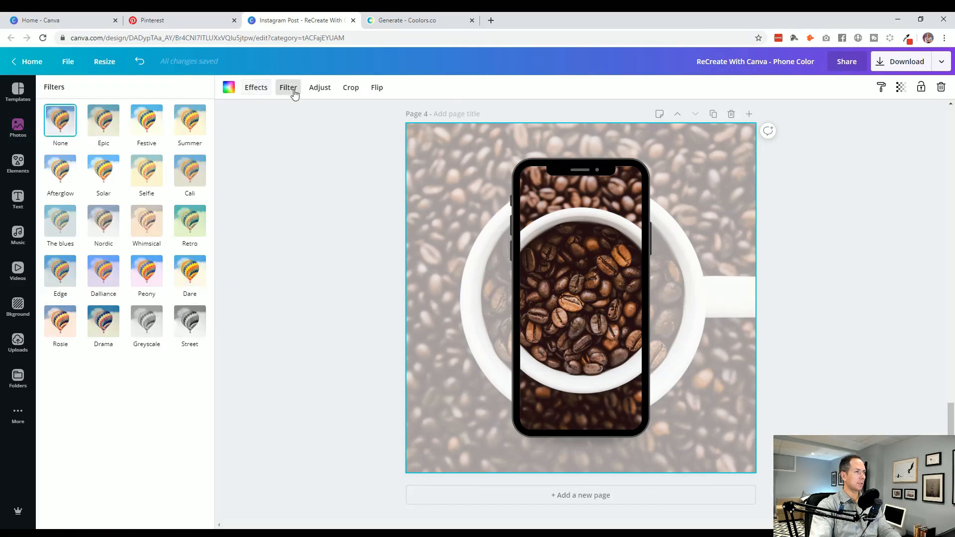
pyautogui.click(321, 89)
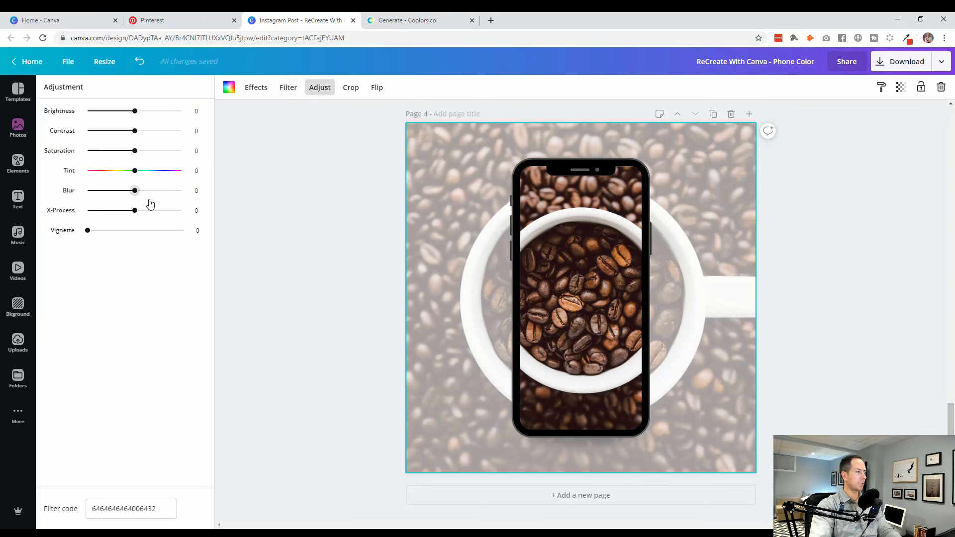
pyautogui.moveTo(136, 190); pyautogui.dragTo(144, 194)
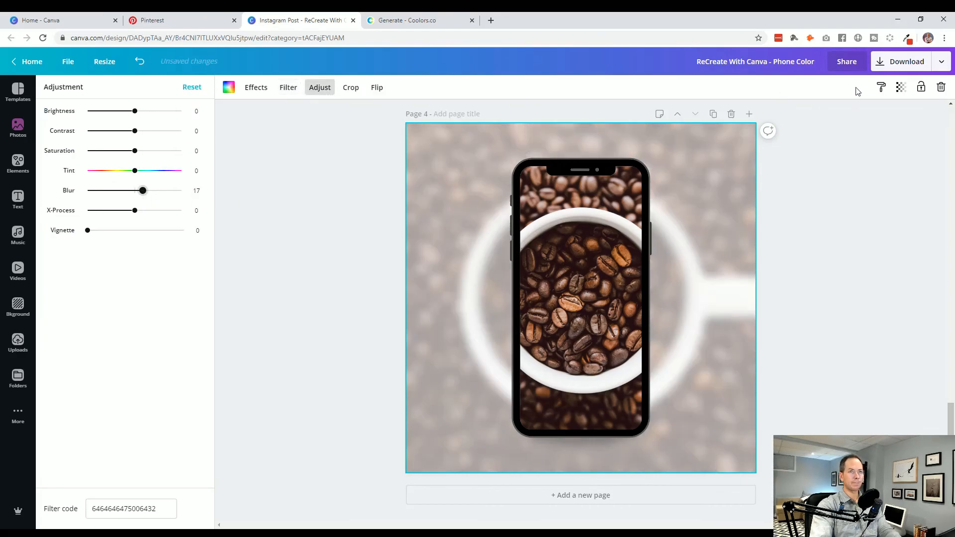
pyautogui.click(901, 88)
pyautogui.moveTo(842, 116); pyautogui.dragTo(862, 117)
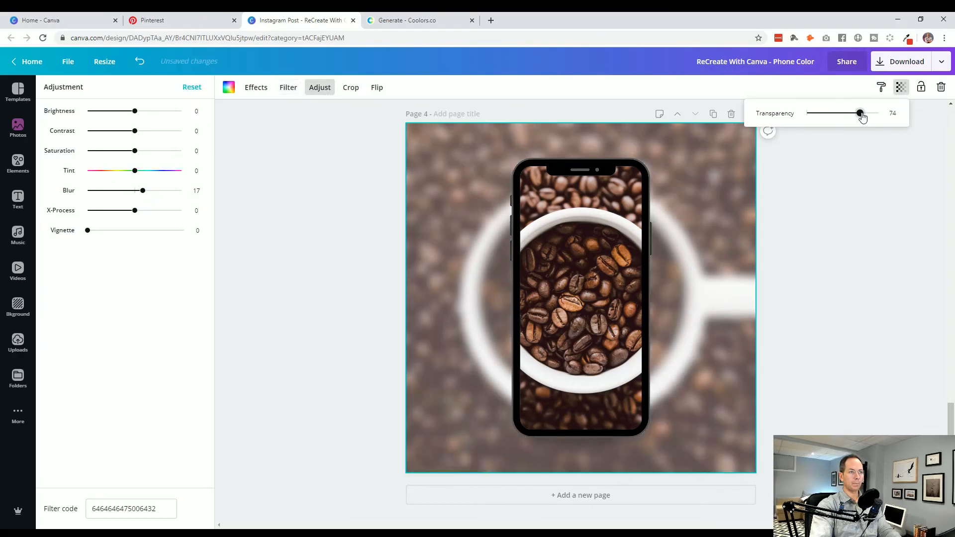
pyautogui.click(862, 228)
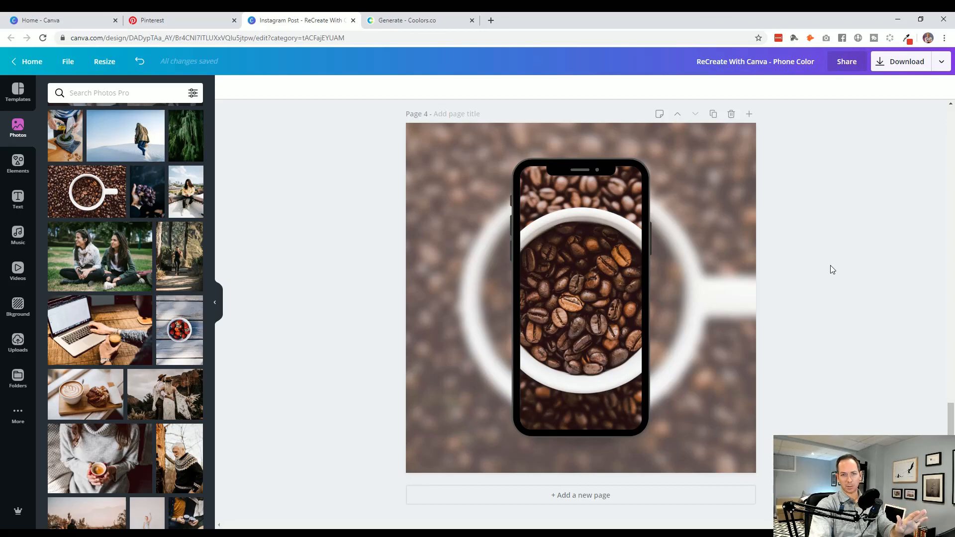
# - Undo the blur and both transparency changes on page 4's background photo
pyautogui.hotkey('ctrl', 'z')
pyautogui.hotkey('ctrl', 'z')
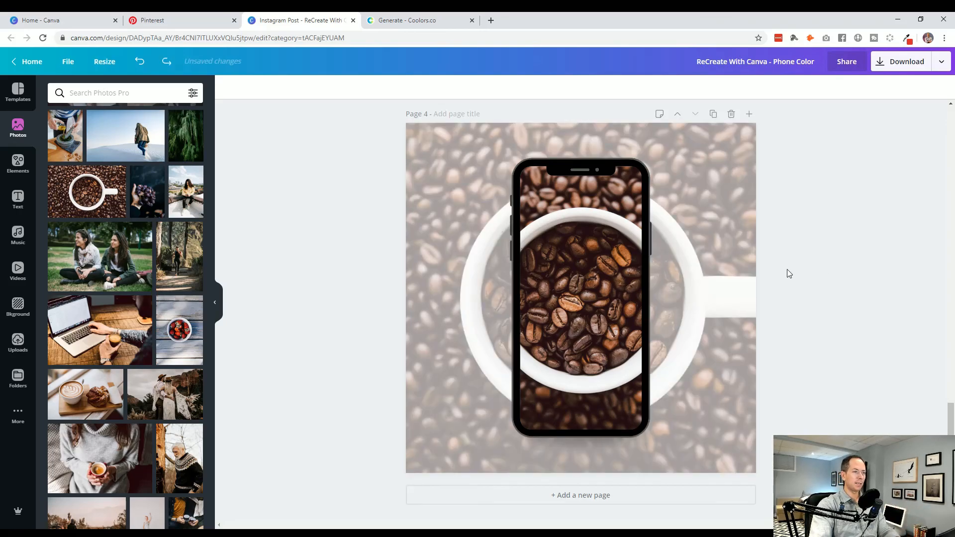
pyautogui.hotkey('ctrl', 'z')
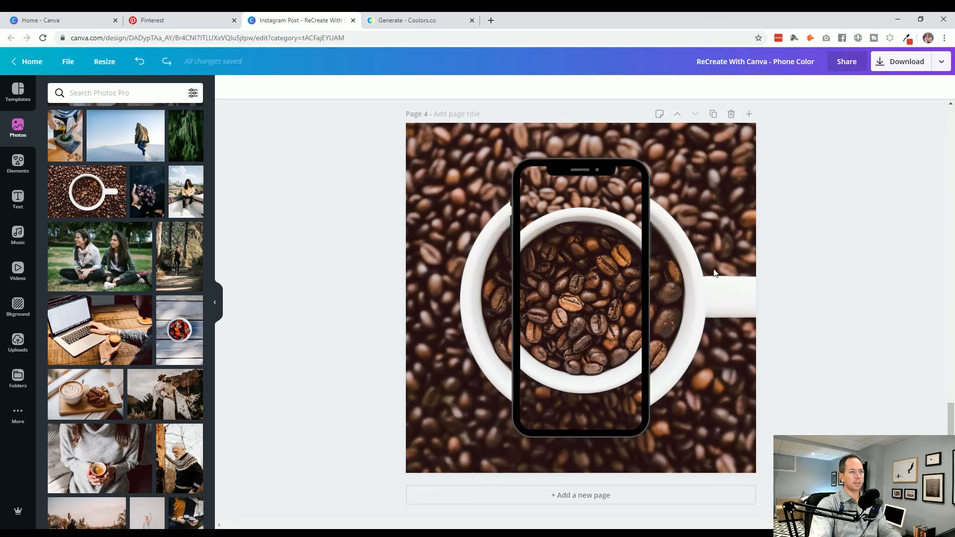
# - Enlarge the coffee photo inside the phone's screen to the background photo's scale and shift it over the background cup
pyautogui.doubleClick(701, 286)
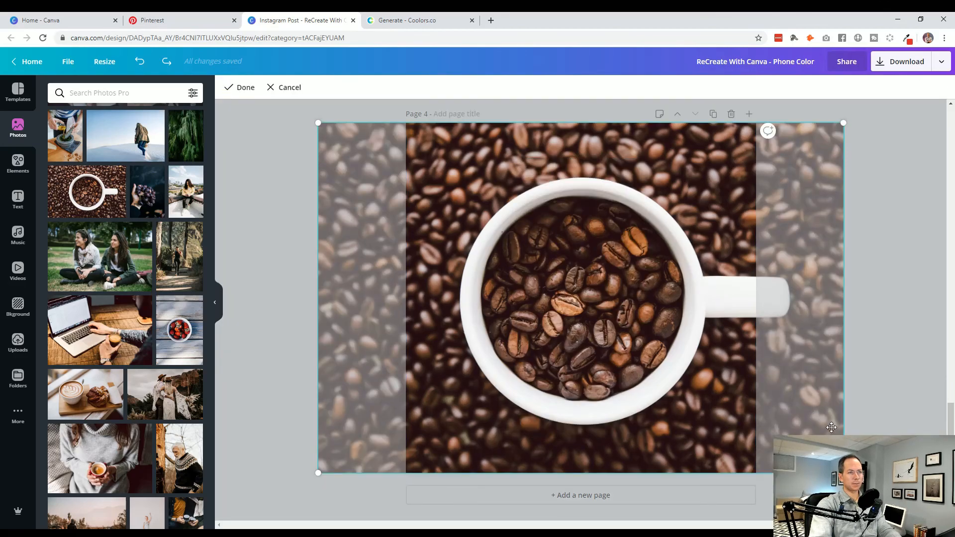
pyautogui.click(884, 374)
pyautogui.click(610, 336)
pyautogui.doubleClick(605, 348)
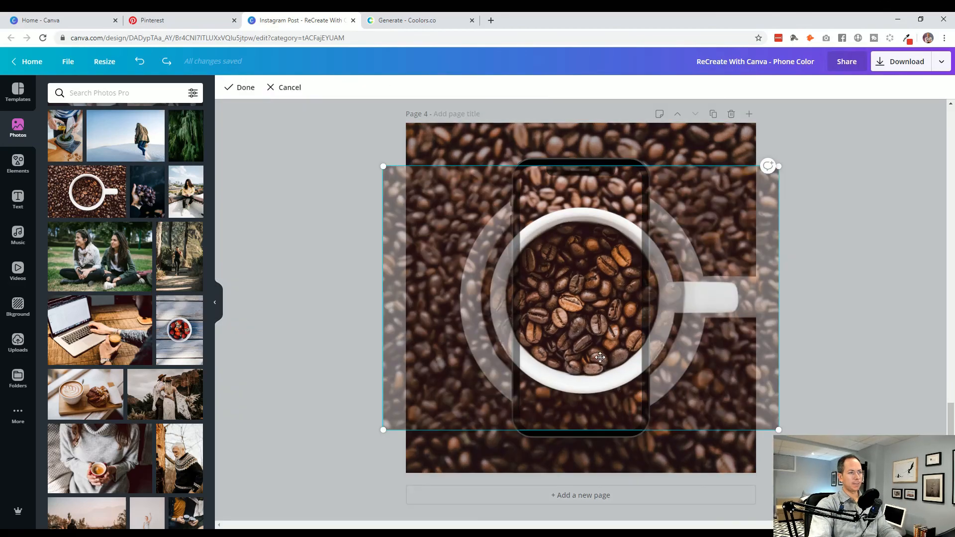
pyautogui.moveTo(778, 430); pyautogui.dragTo(804, 441)
pyautogui.moveTo(383, 441); pyautogui.dragTo(329, 475)
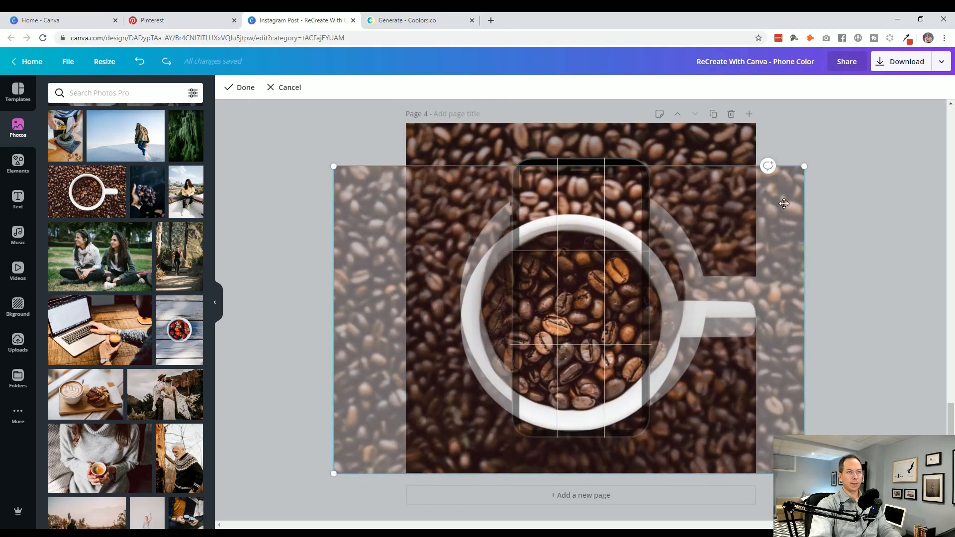
pyautogui.moveTo(804, 167); pyautogui.dragTo(870, 115)
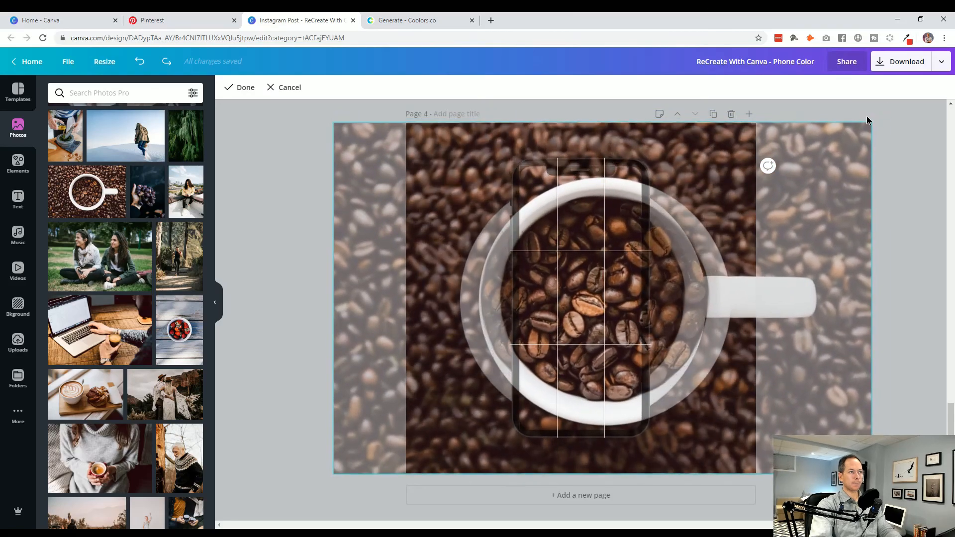
pyautogui.moveTo(578, 319); pyautogui.dragTo(552, 319)
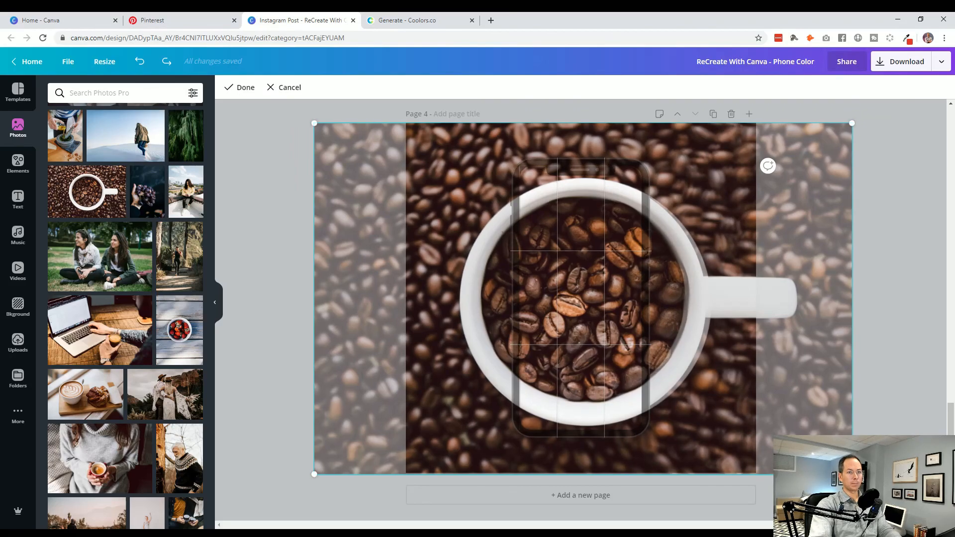
# - Fine-tune the size and position of the phone's photo to line up with the background cup, and apply the crop
pyautogui.moveTo(852, 474); pyautogui.dragTo(850, 473)
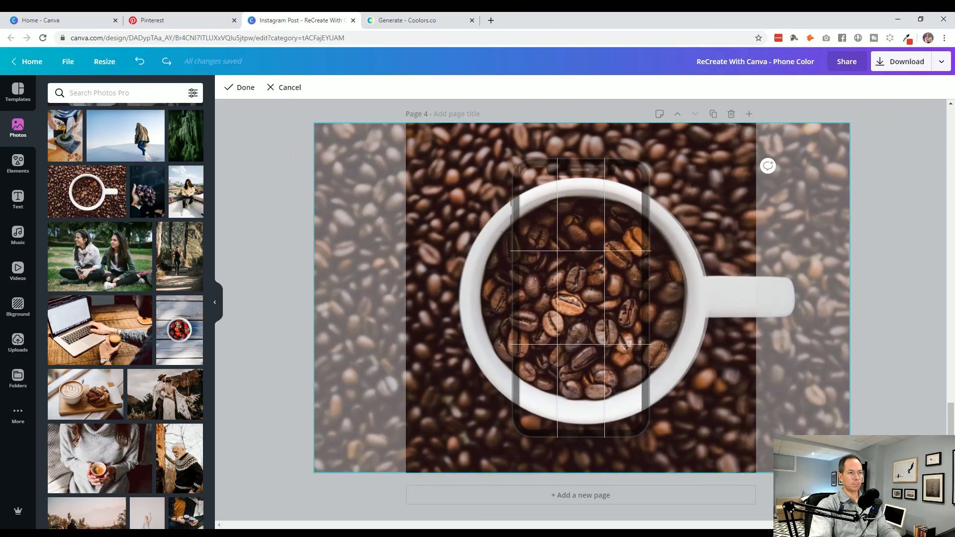
pyautogui.press('Left')
pyautogui.press('Left')
pyautogui.press('Left')
pyautogui.press('Left')
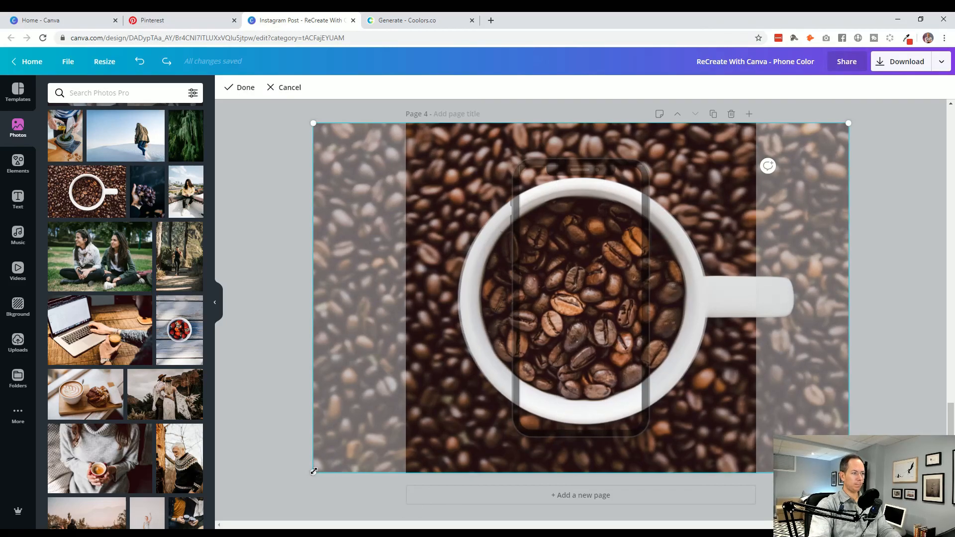
pyautogui.moveTo(315, 470); pyautogui.dragTo(318, 470)
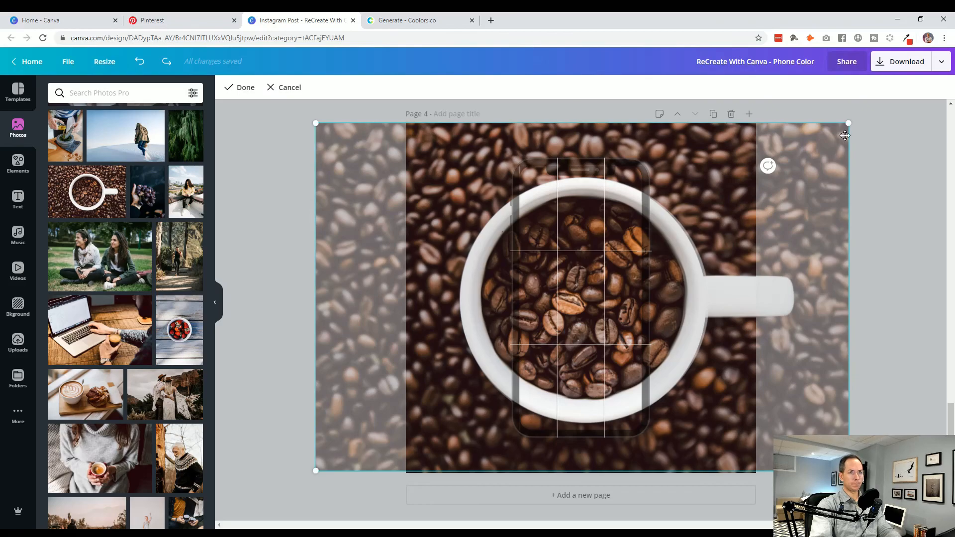
pyautogui.moveTo(848, 122); pyautogui.dragTo(846, 123)
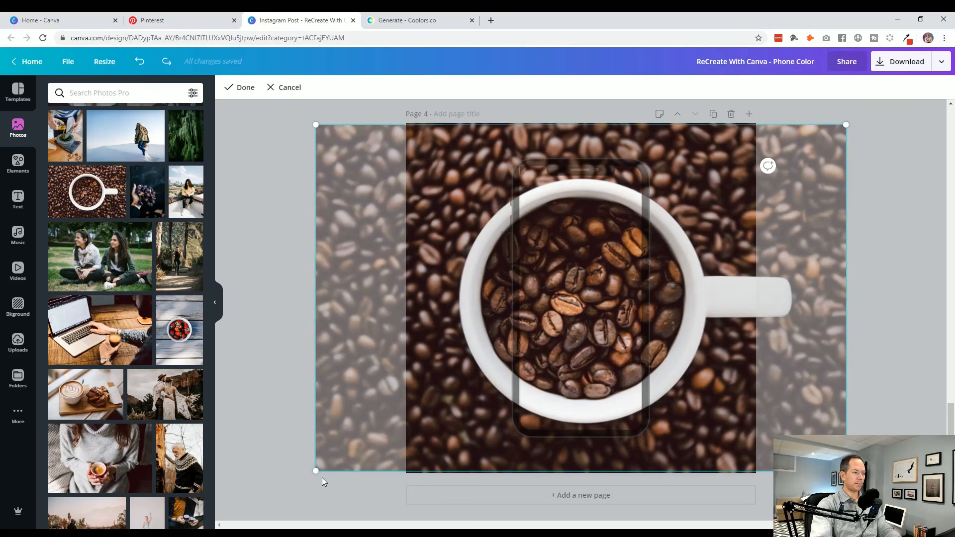
pyautogui.moveTo(315, 472); pyautogui.dragTo(316, 470)
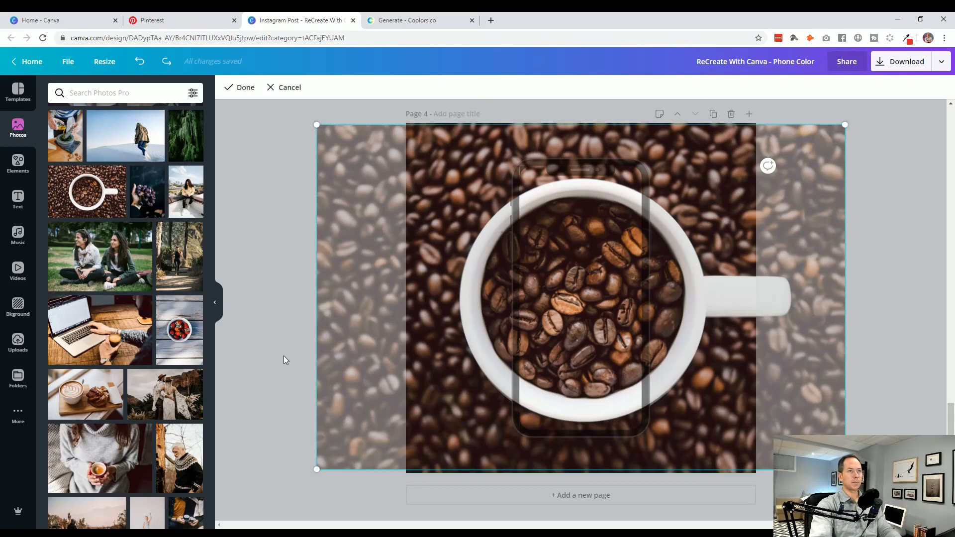
pyautogui.click(242, 89)
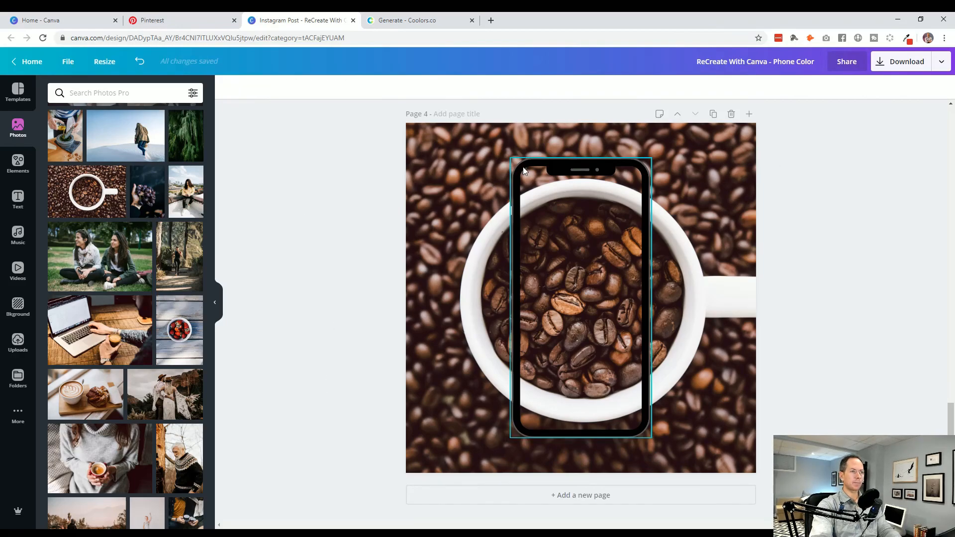
# - Set the transparency of page 4's background photo to 75
pyautogui.click(440, 297)
pyautogui.click(899, 90)
pyautogui.moveTo(879, 113); pyautogui.dragTo(860, 114)
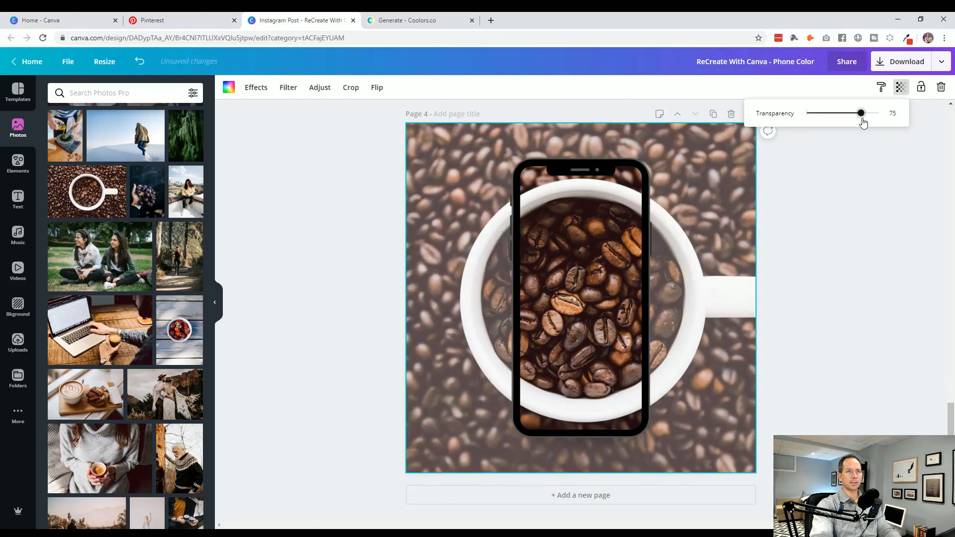
pyautogui.scroll(7, 845, 358)
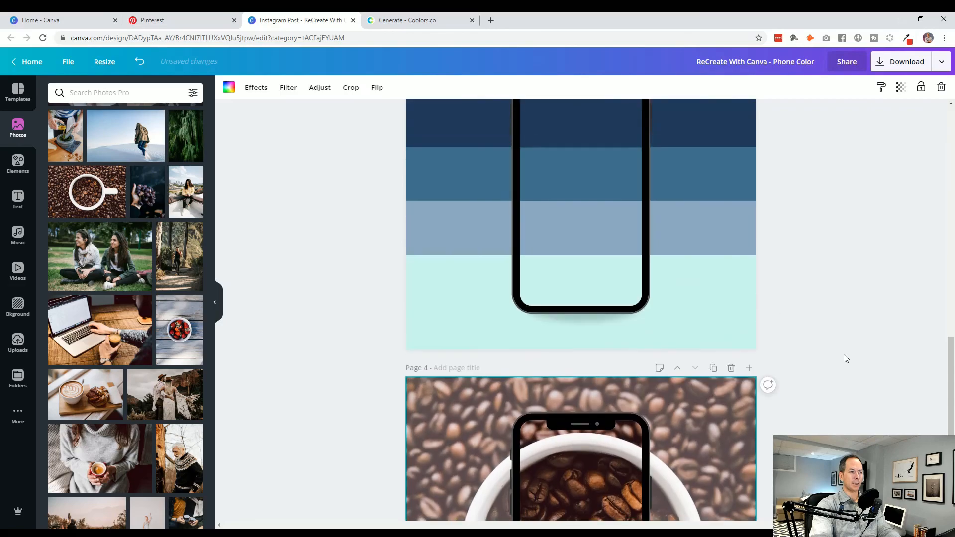
pyautogui.scroll(-6, 845, 354)
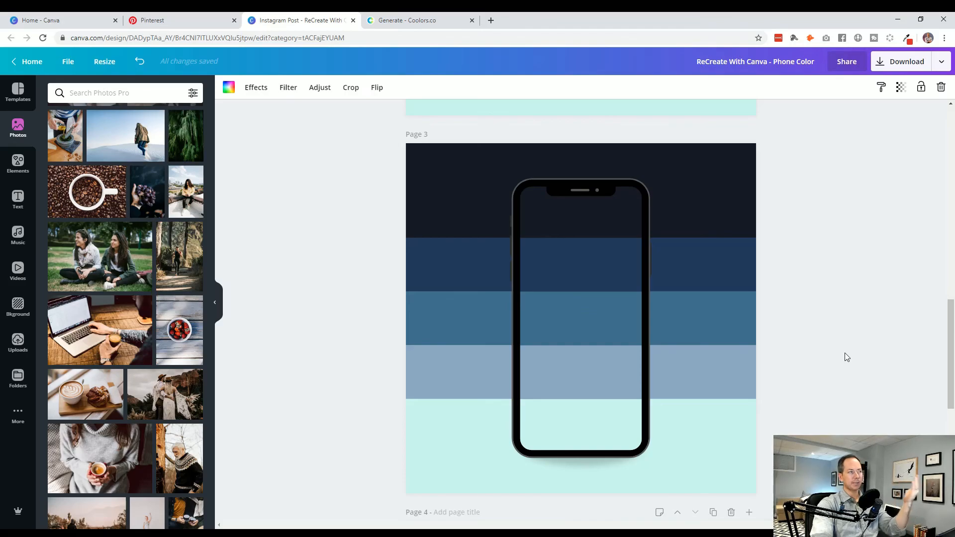
pyautogui.scroll(-7, 846, 356)
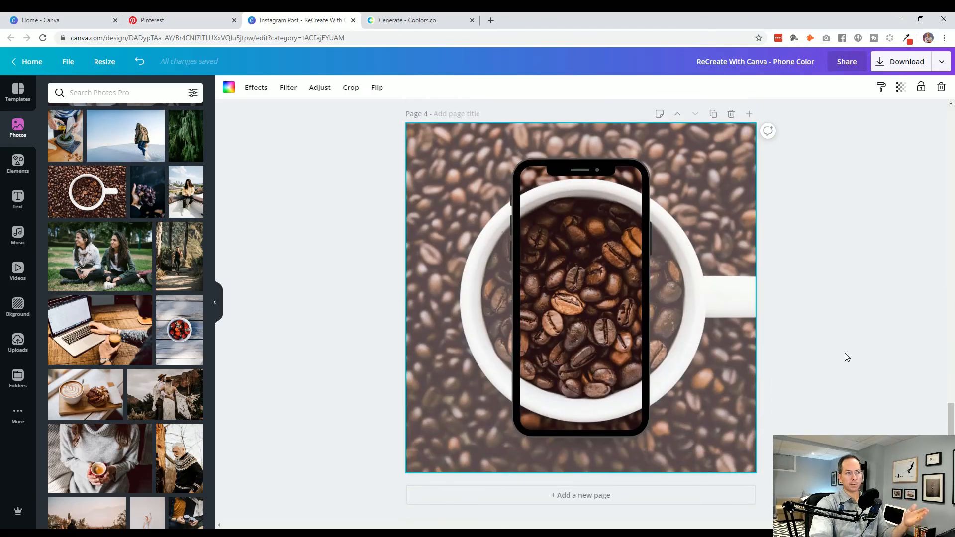
pyautogui.scroll(7, 847, 356)
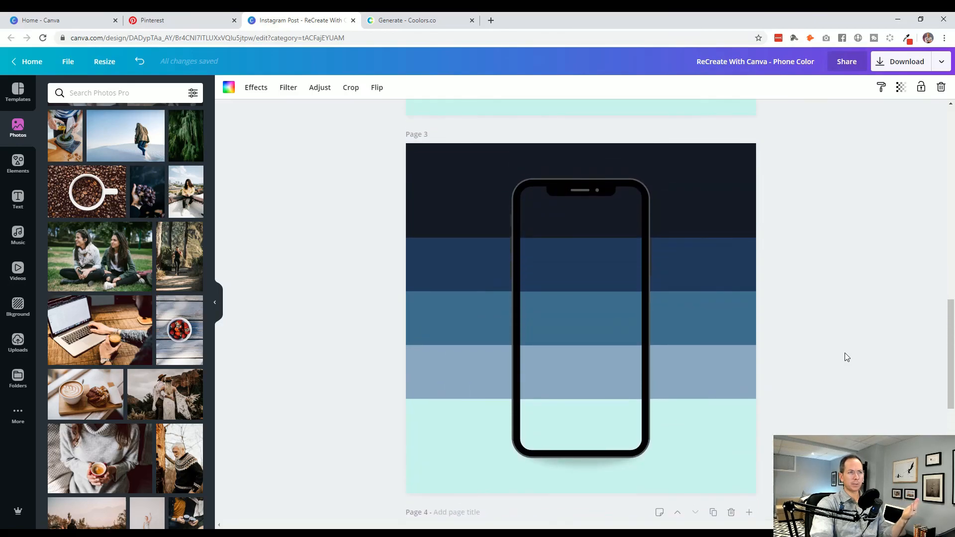